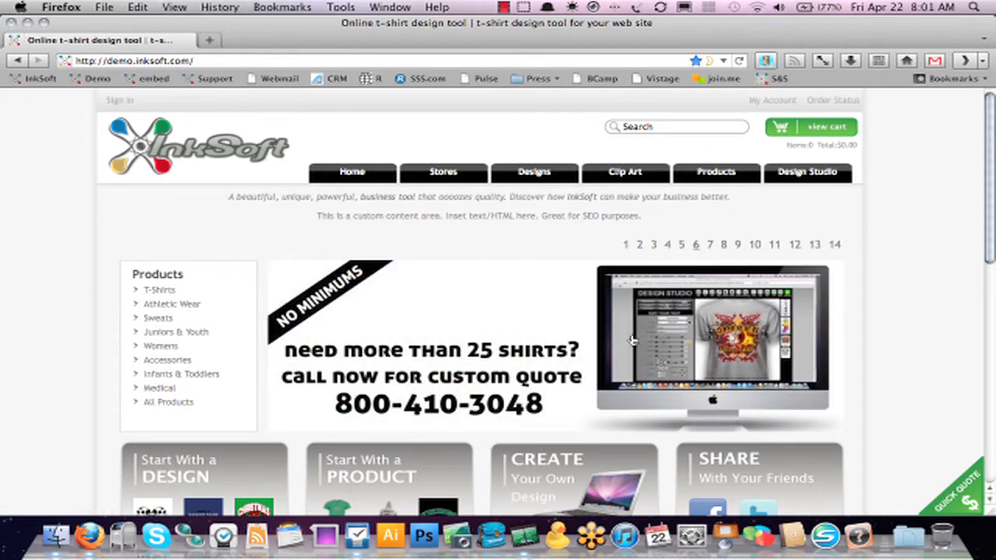
pyautogui.click(662, 127)
pyautogui.write('fo')
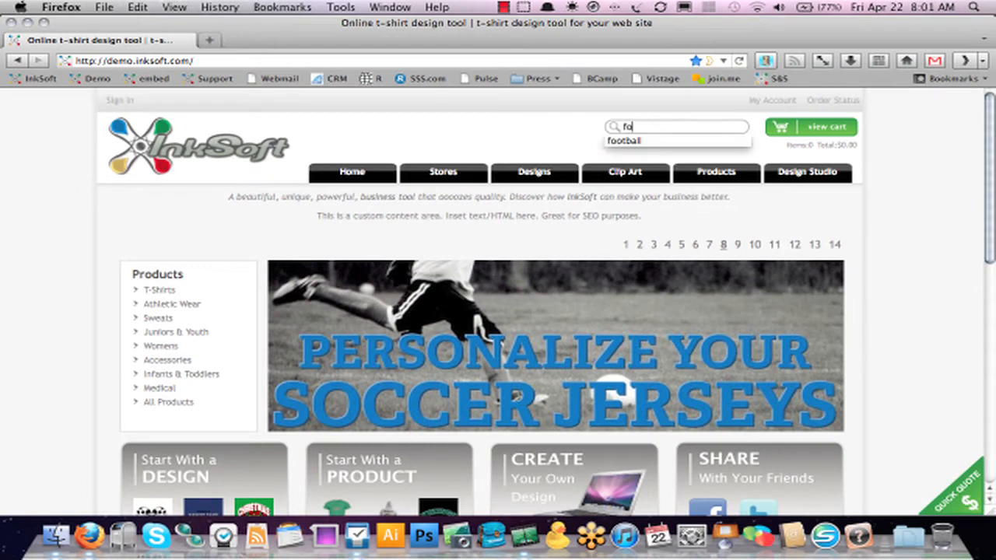
pyautogui.write('ot')
pyautogui.press('Down')
pyautogui.press('Return')
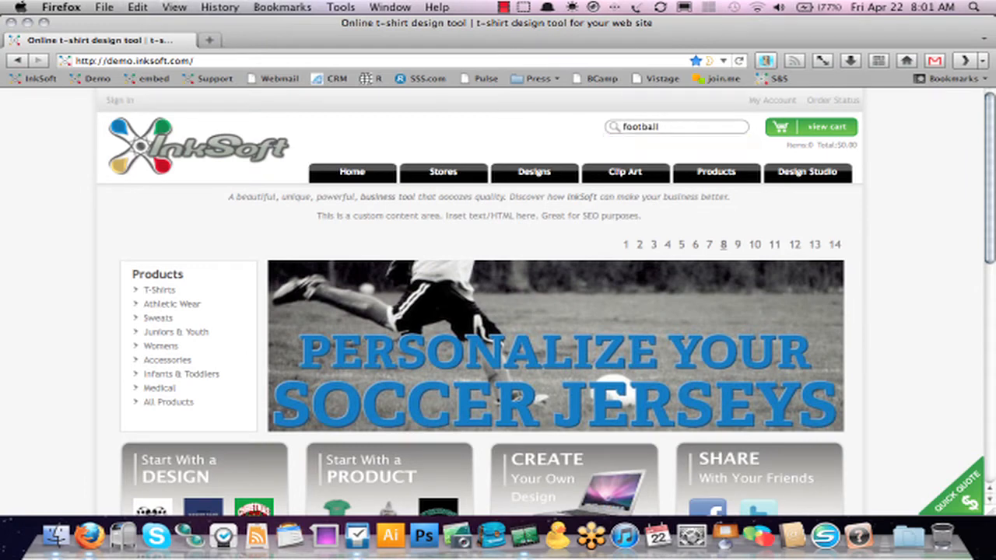
pyautogui.click(781, 129)
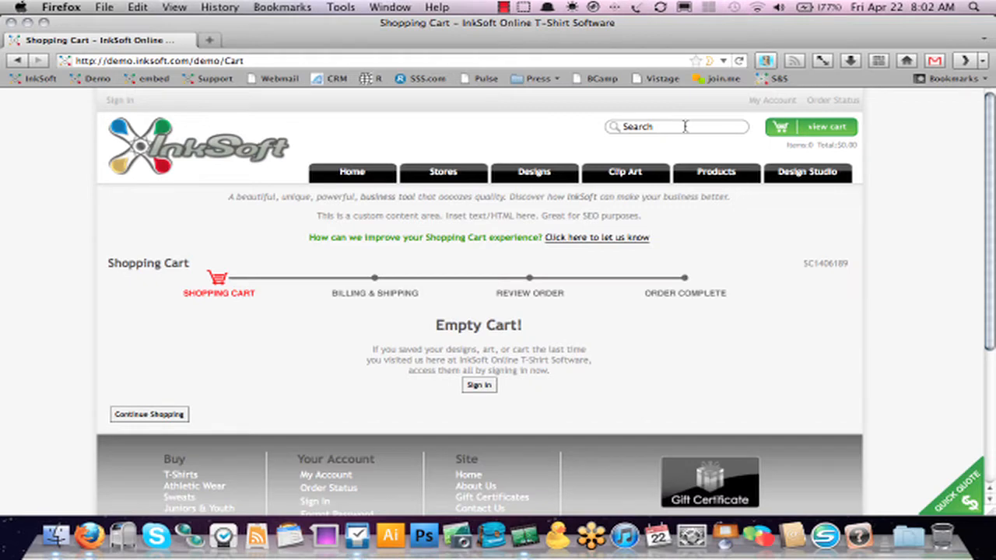
# Search the store for "football" and show all matching clip art results
pyautogui.click(668, 127)
pyautogui.write('football')
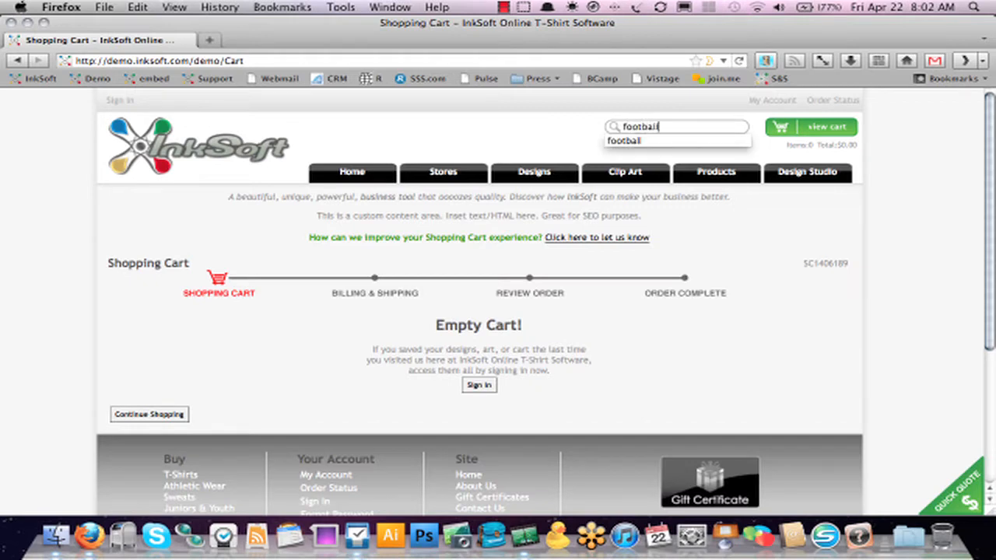
pyautogui.press('Return')
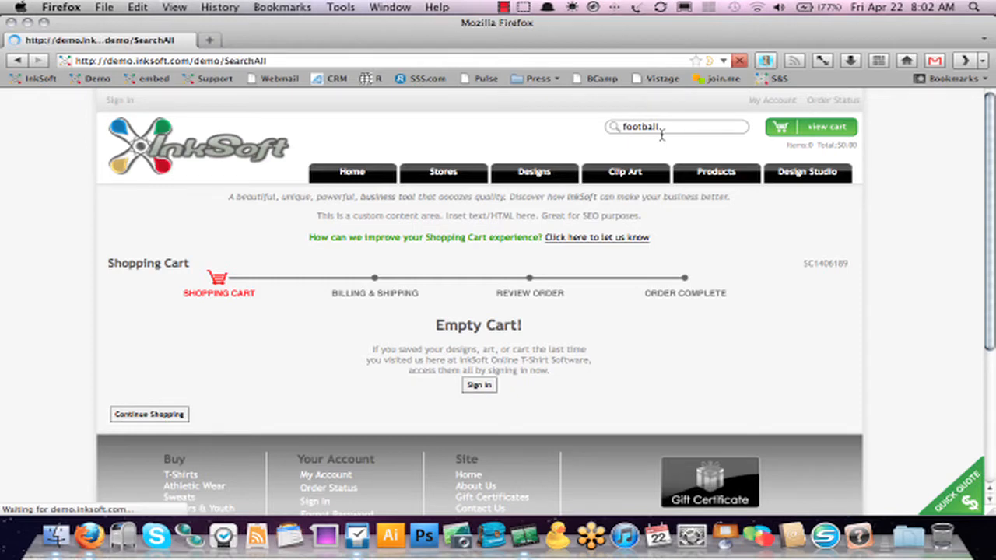
pyautogui.scroll(-10, 646, 163)
pyautogui.scroll(-10, 619, 210)
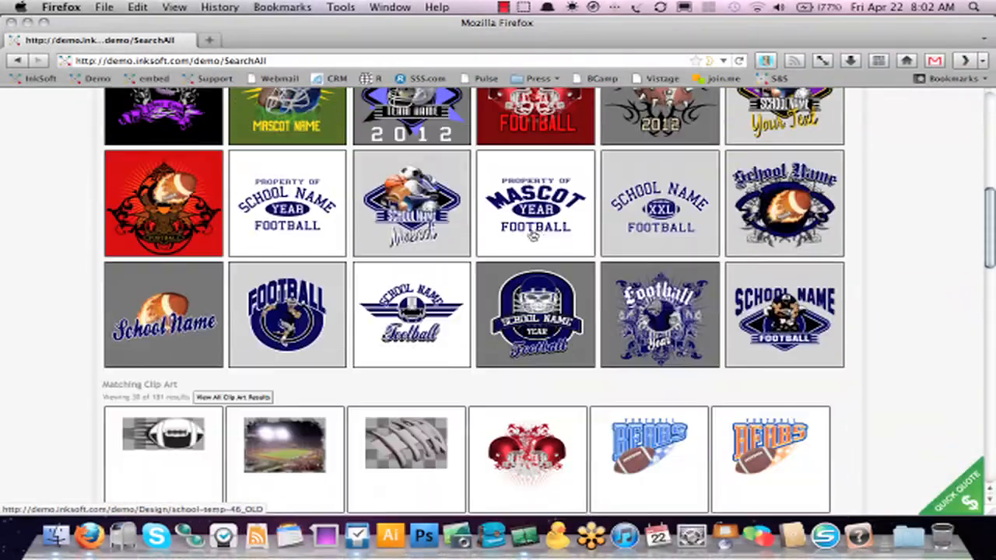
pyautogui.scroll(4, 288, 290)
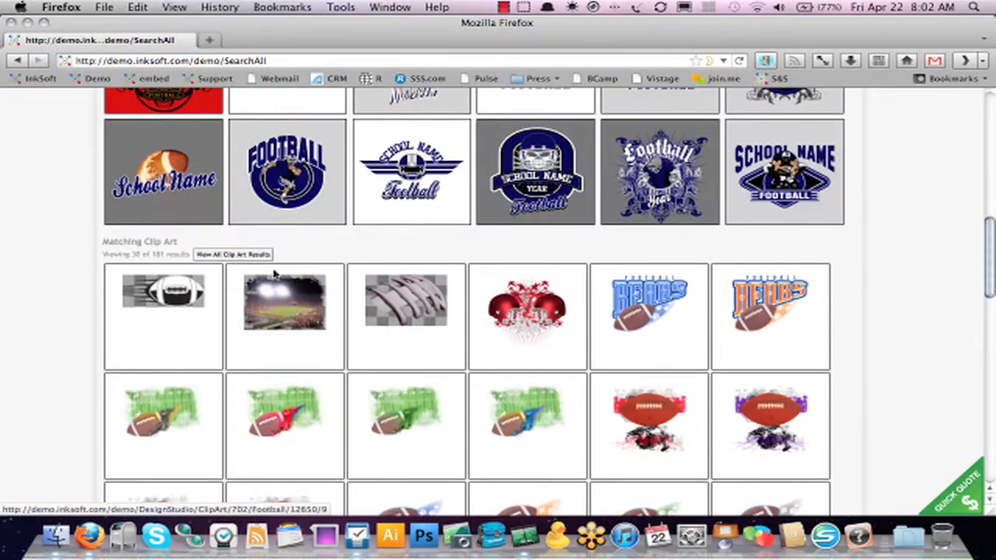
pyautogui.click(263, 256)
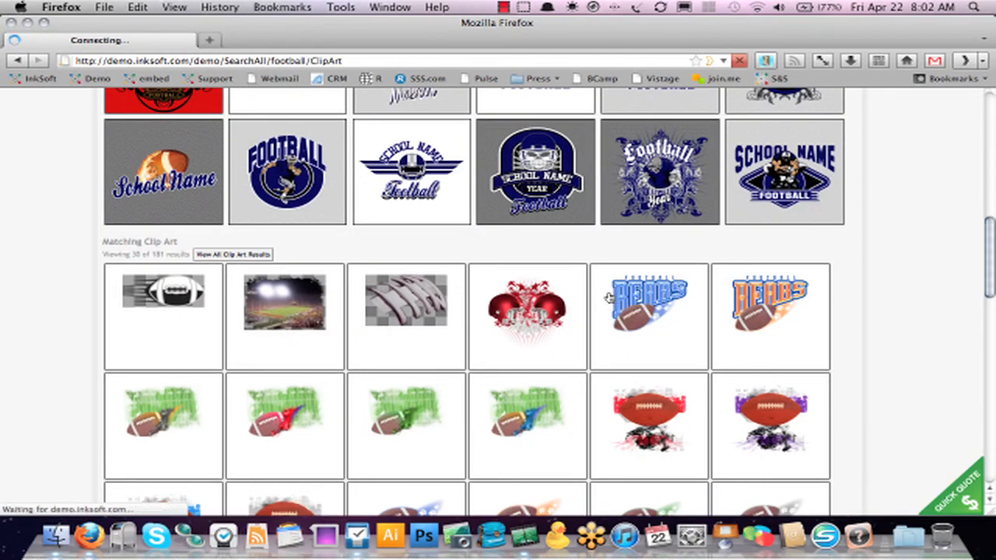
# Find the flaming football in the clip art results and open its page
pyautogui.scroll(-5, 610, 298)
pyautogui.scroll(-20, 609, 298)
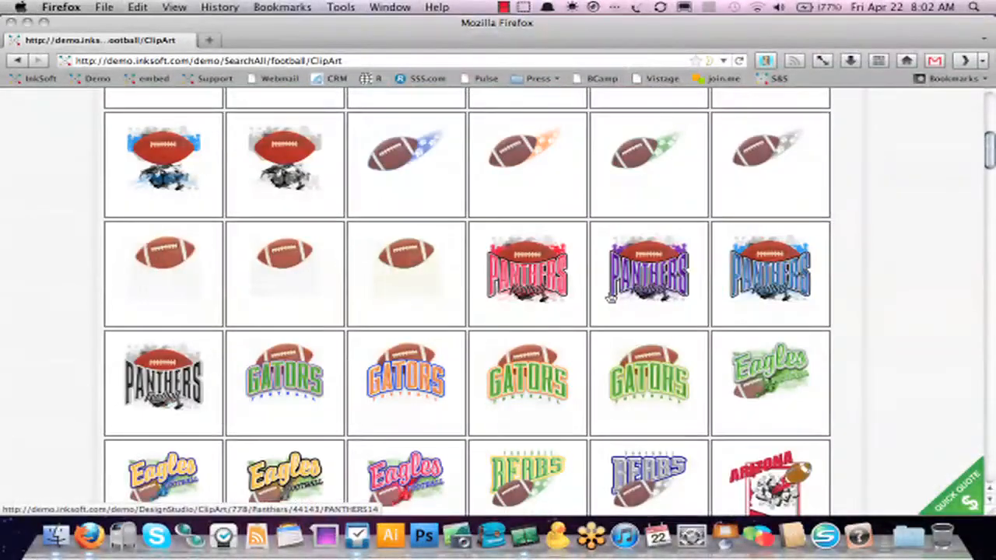
pyautogui.scroll(-20, 612, 298)
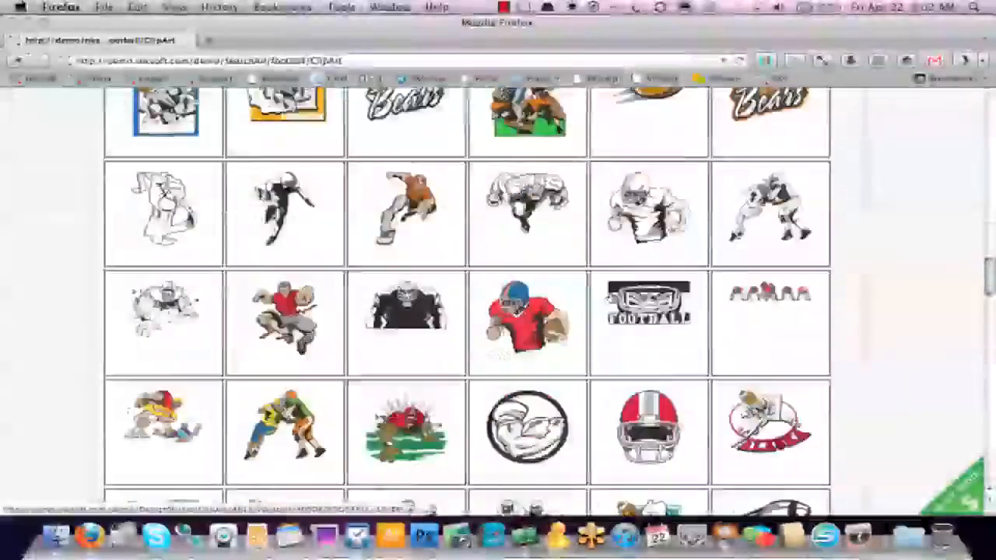
pyautogui.scroll(-6, 612, 298)
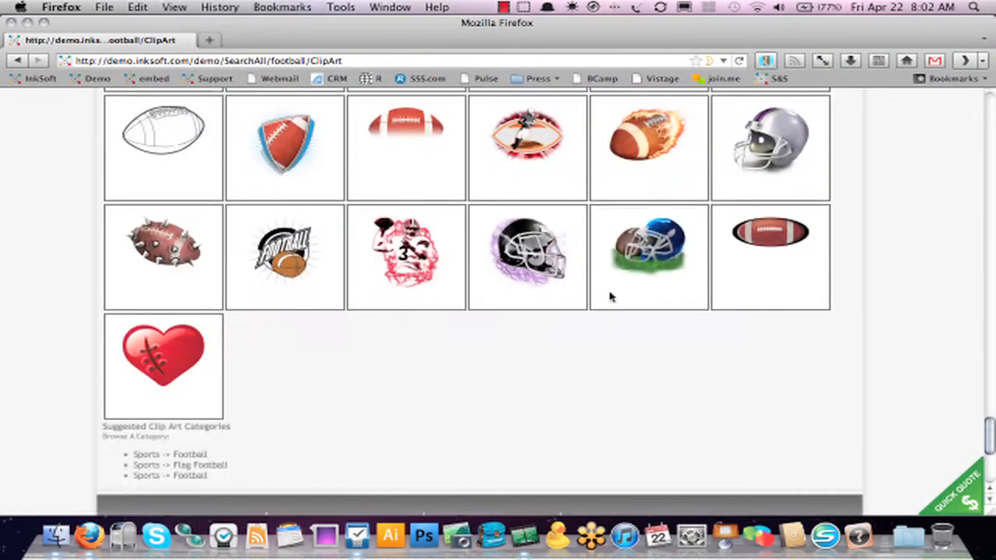
pyautogui.click(652, 195)
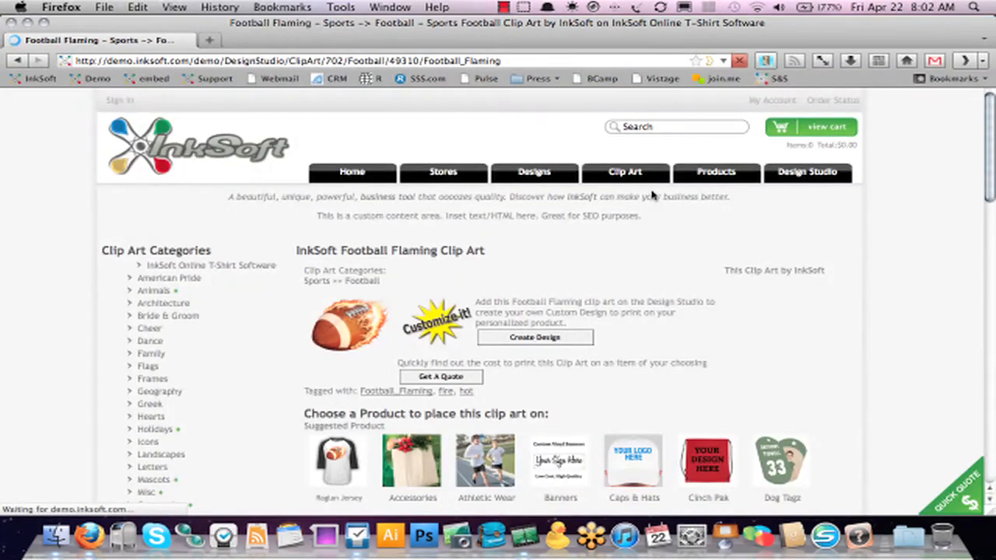
# Place the flaming football clip art on a T-shirt product, choosing the Essential T-Shirt from the Short Sleeve Tees
pyautogui.scroll(-5, 588, 357)
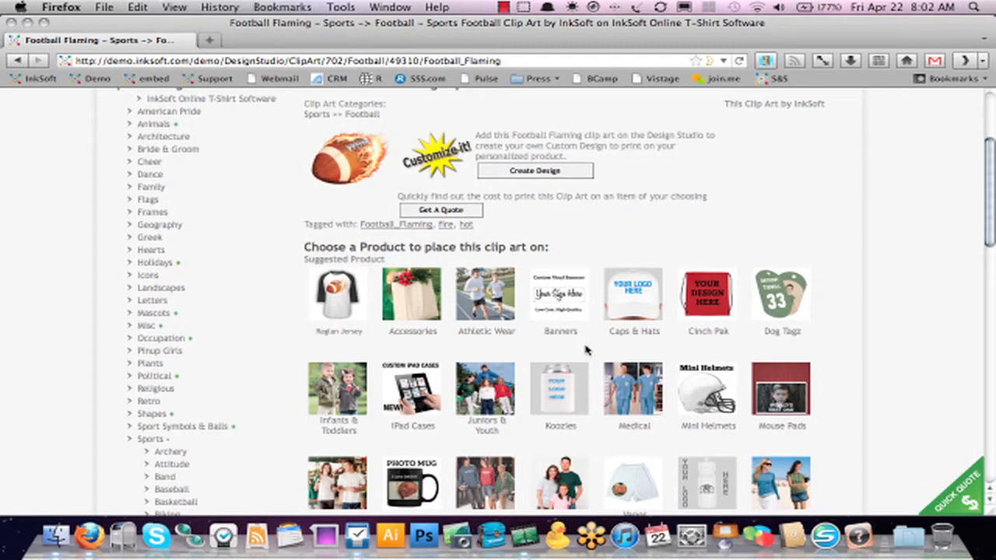
pyautogui.scroll(-2, 506, 307)
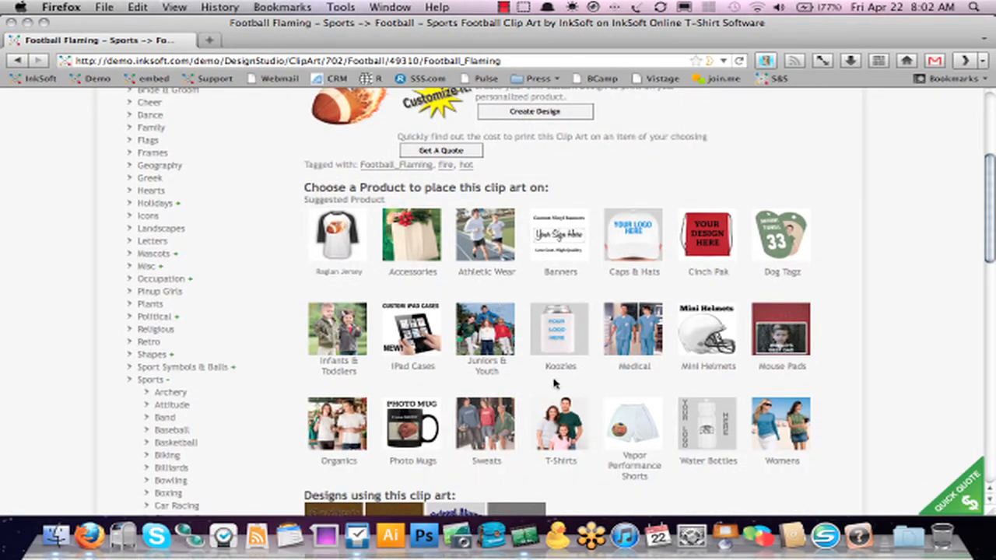
pyautogui.click(554, 420)
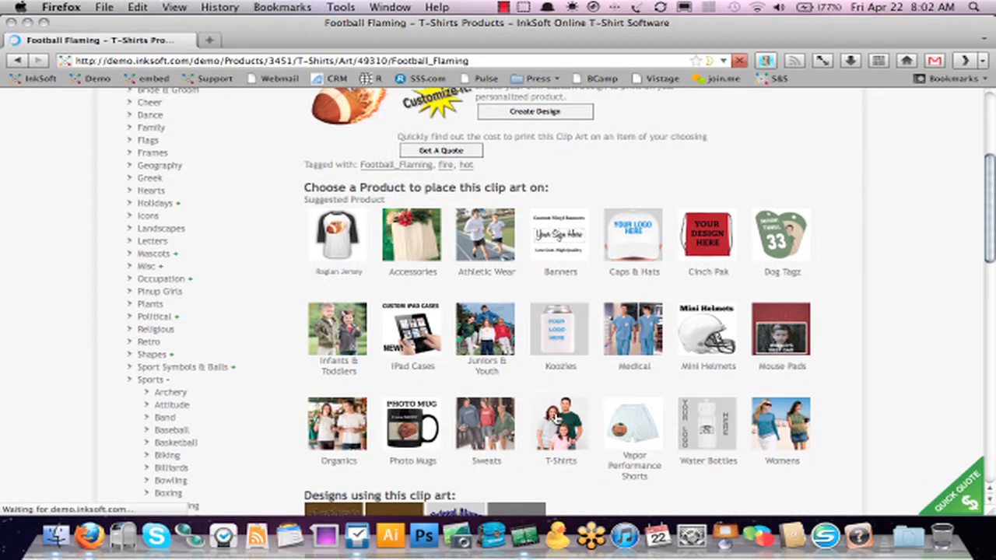
pyautogui.scroll(-5, 521, 354)
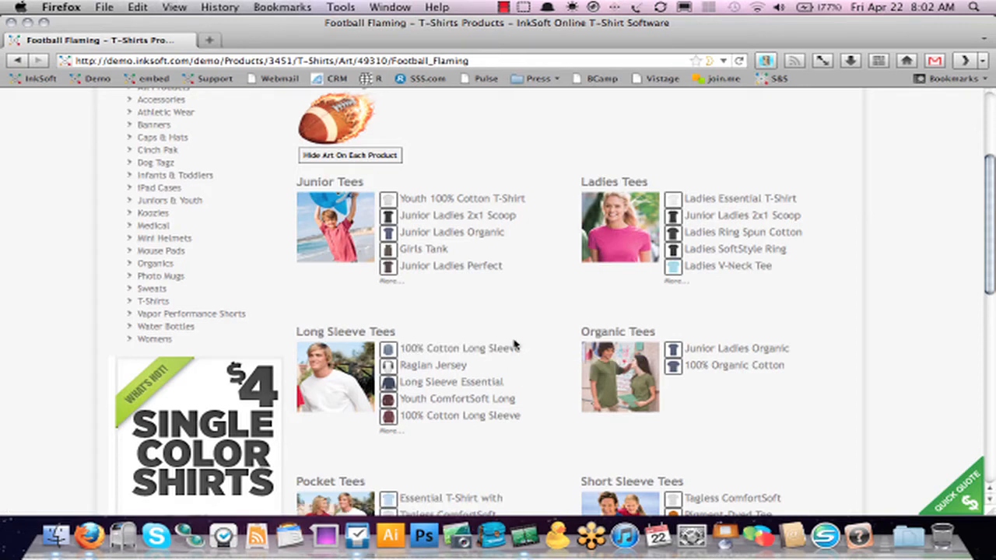
pyautogui.scroll(-4, 516, 343)
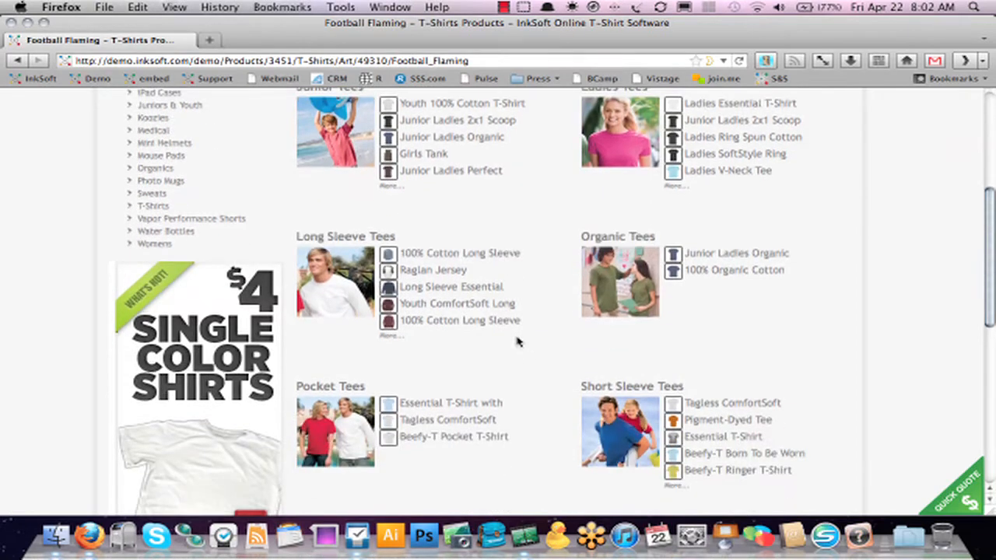
pyautogui.click(696, 389)
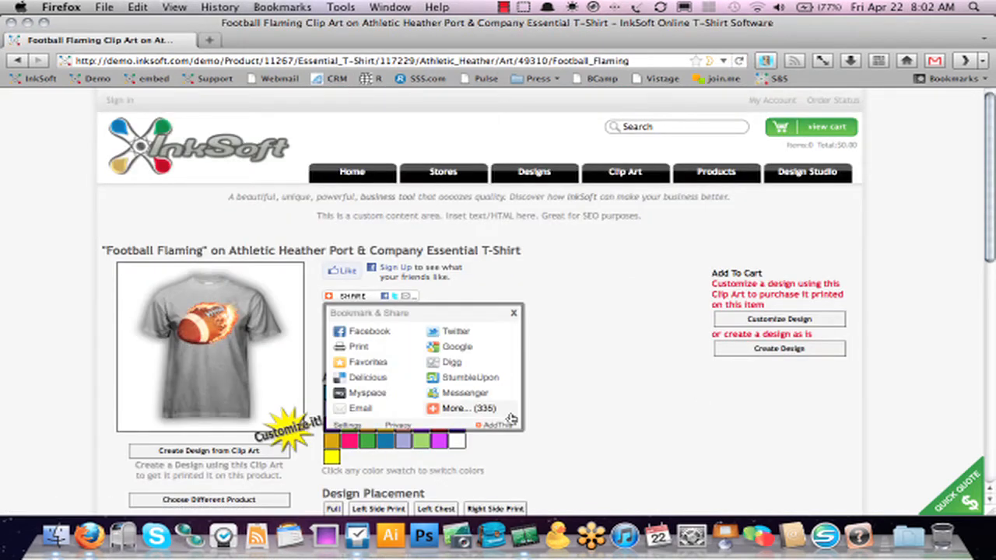
# Switch the shirt color to black and open the shirt with its clip art for customizing in the Design Studio
pyautogui.click(401, 394)
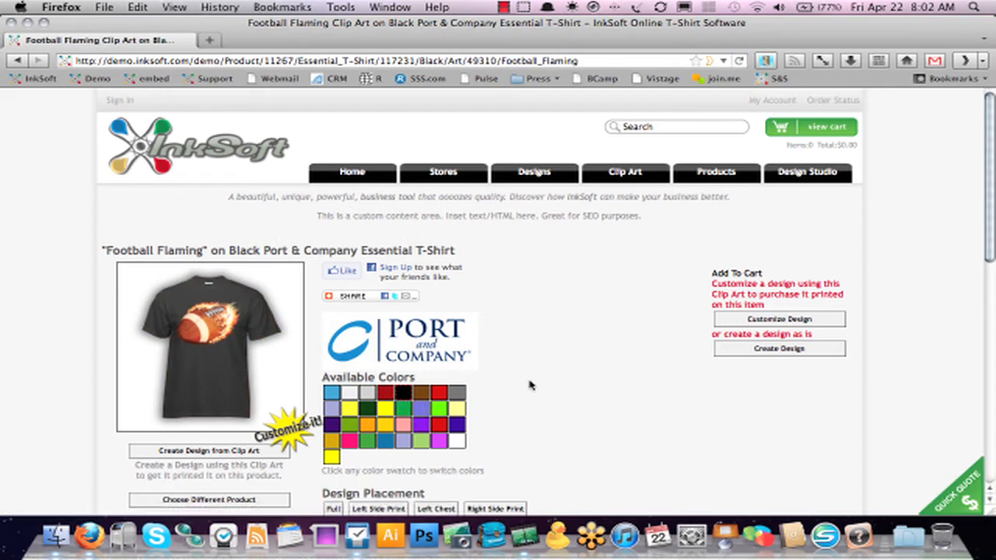
pyautogui.click(296, 433)
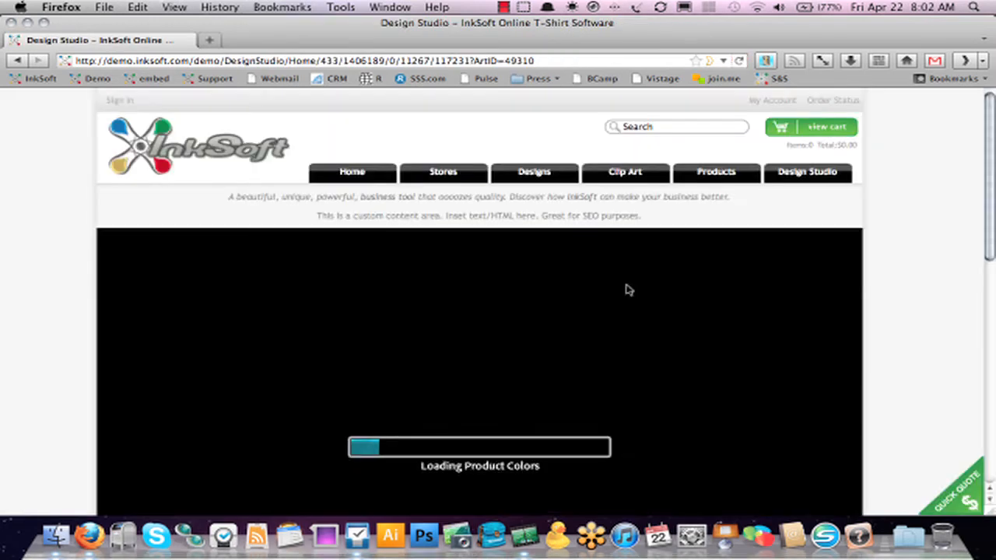
pyautogui.scroll(-3, 612, 294)
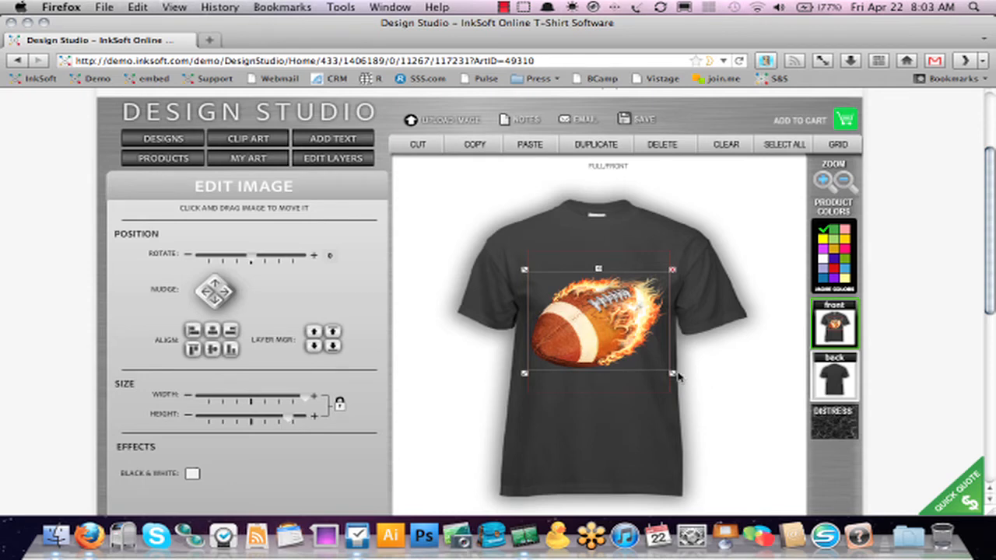
# Shrink the flaming football image and center it on the upper chest of the shirt, then deselect it
pyautogui.moveTo(674, 377); pyautogui.dragTo(643, 355)
pyautogui.moveTo(581, 335); pyautogui.dragTo(597, 327)
pyautogui.click(611, 377)
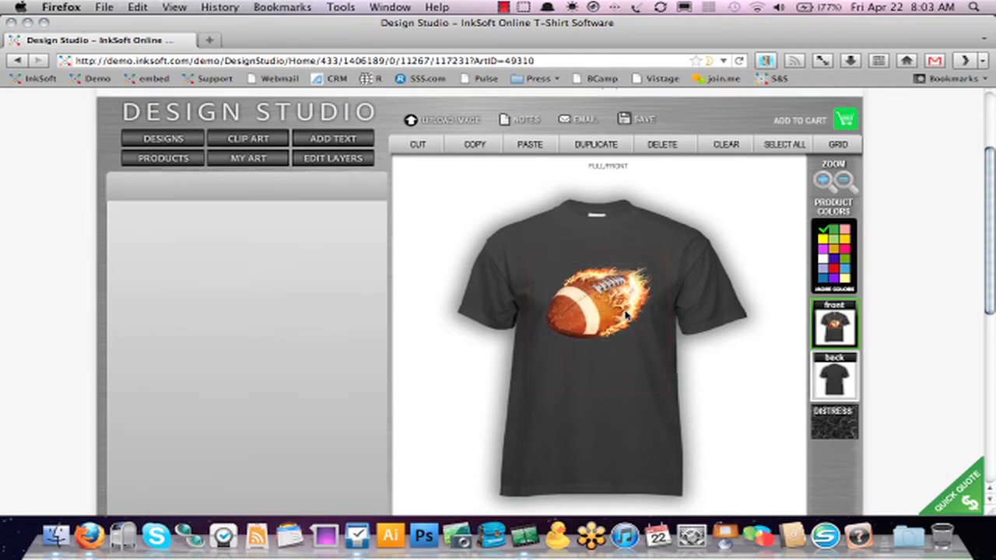
# Add the customized shirt to the cart, saving the template as "New Design"
pyautogui.click(844, 120)
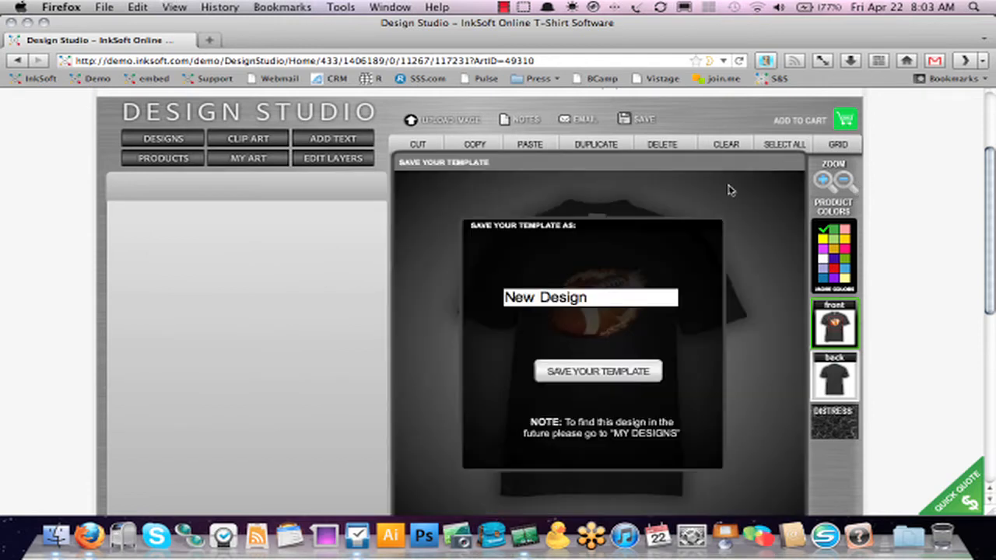
pyautogui.click(620, 372)
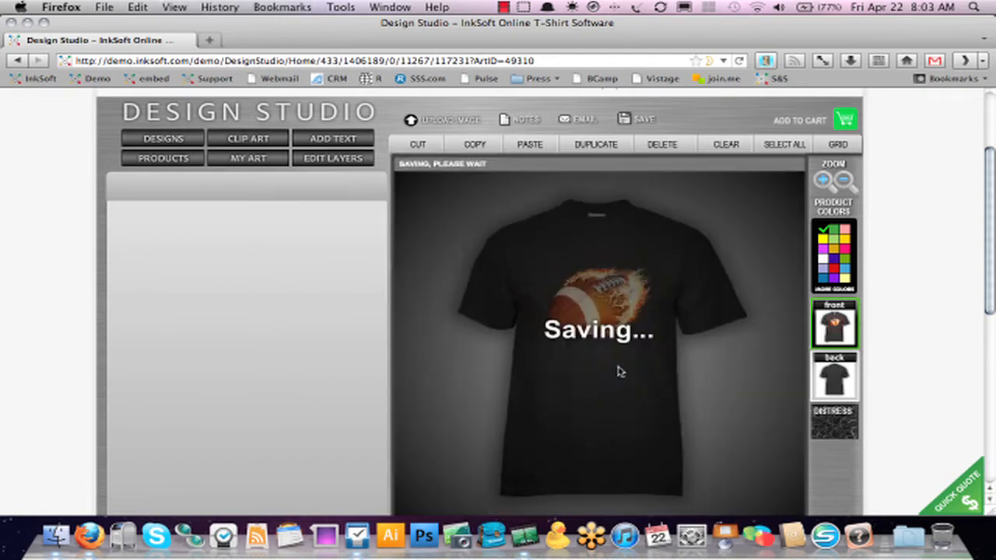
pyautogui.click(613, 408)
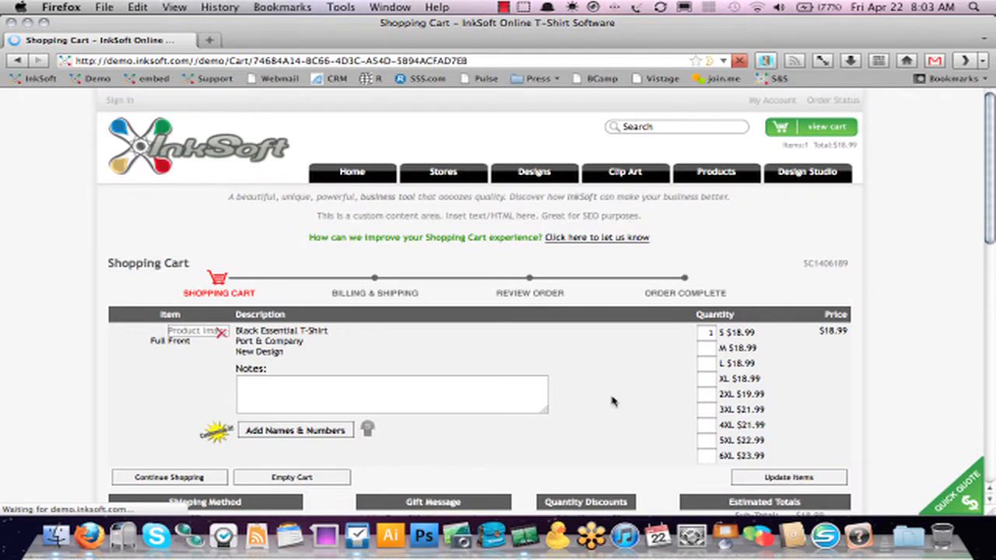
# Examine the enlarged preview of the black shirt's print in the shopping cart
pyautogui.scroll(-1, 159, 343)
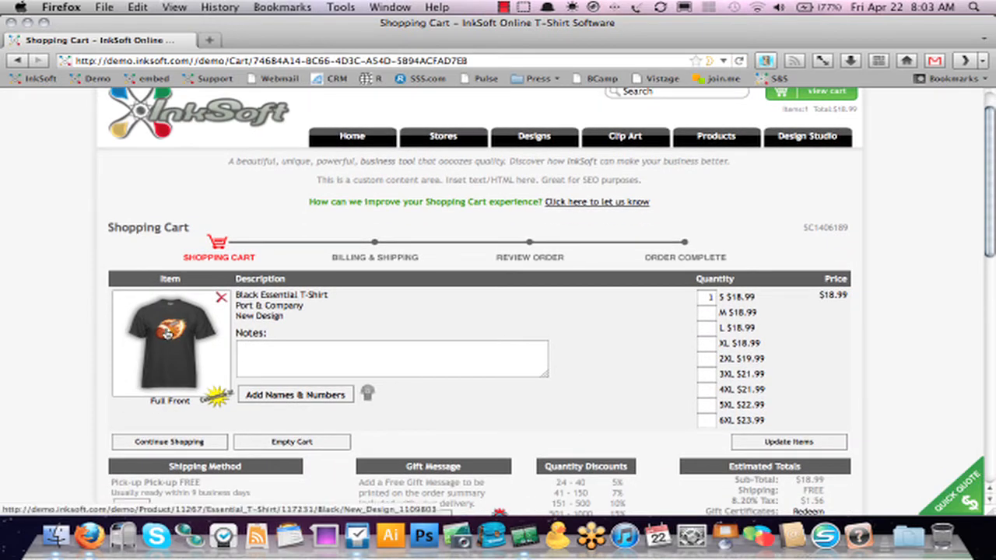
pyautogui.moveTo(165, 331)
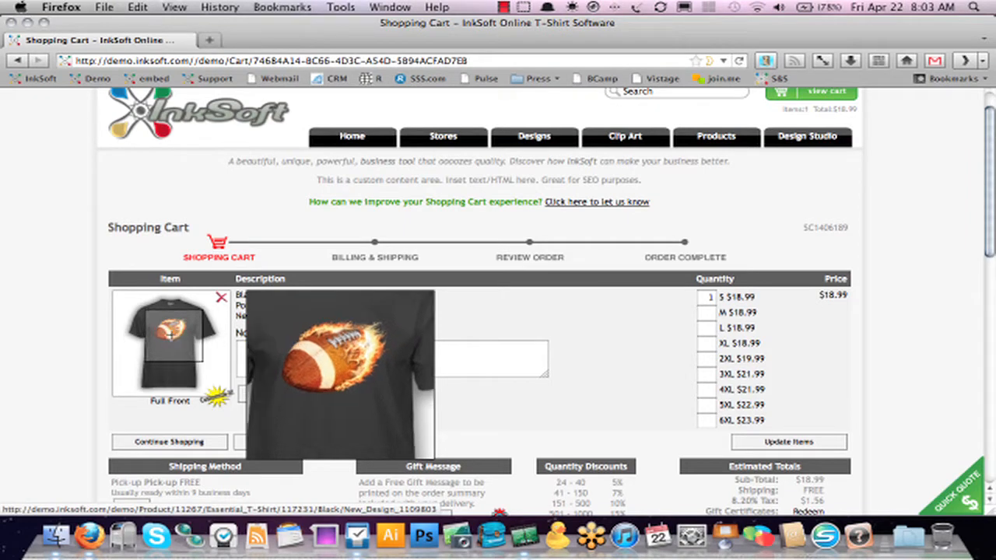
pyautogui.scroll(-2, 545, 338)
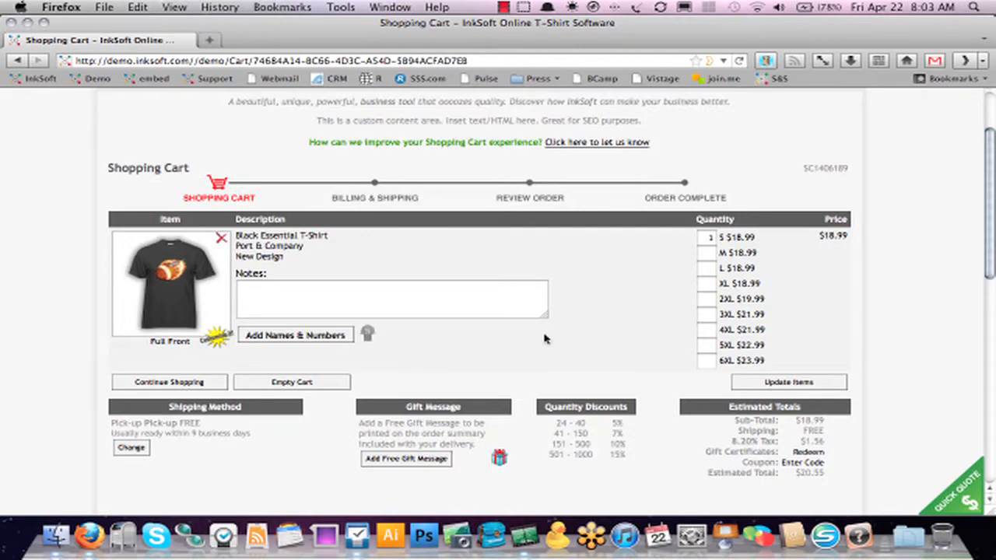
# Proceed to checkout, enter the purchase order number, and place the order by purchase order
pyautogui.scroll(-4, 545, 339)
pyautogui.scroll(-4, 583, 360)
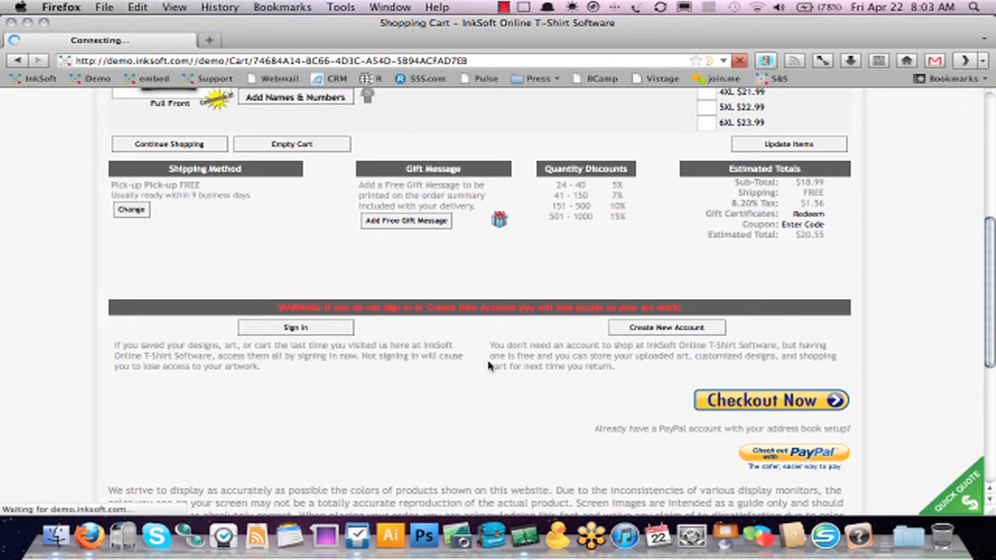
pyautogui.scroll(-14, 489, 366)
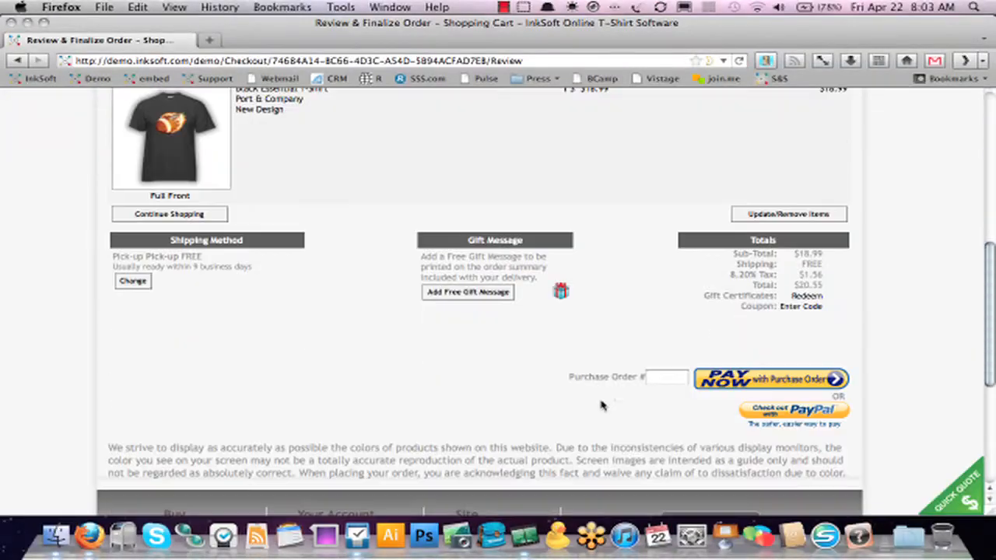
pyautogui.click(650, 370)
pyautogui.write('2342')
pyautogui.press('Return')
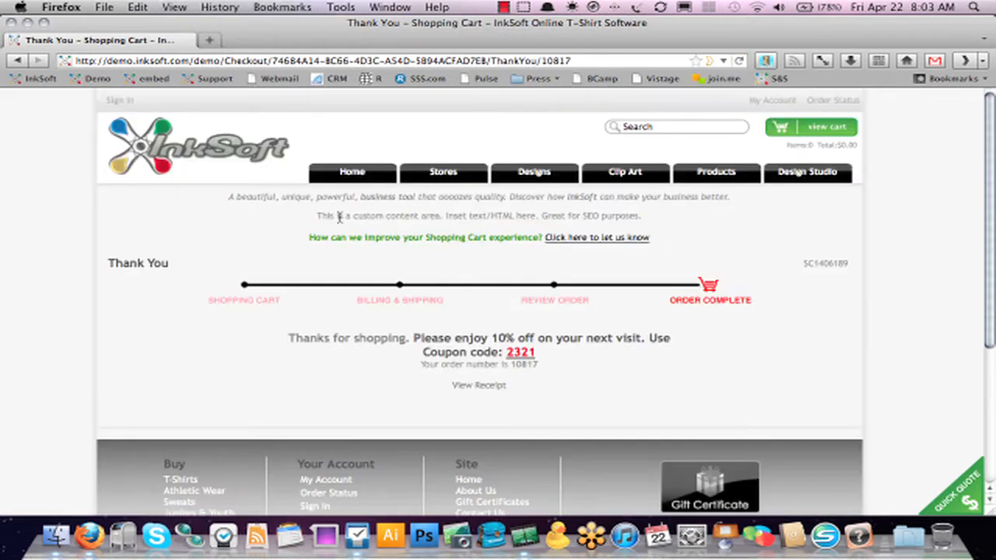
# Sign in to the store account and open the Approve Orders list in order processing
pyautogui.click(117, 100)
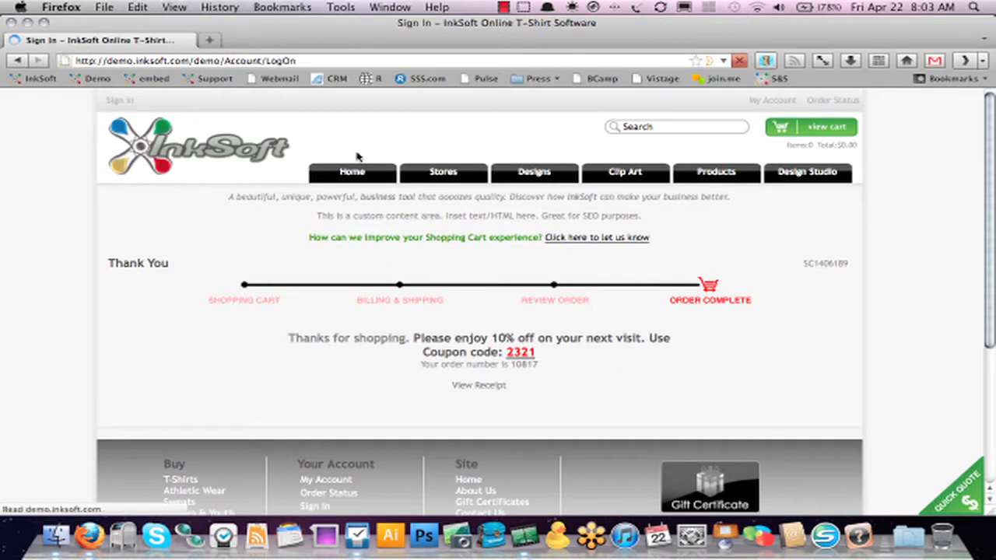
pyautogui.click(387, 356)
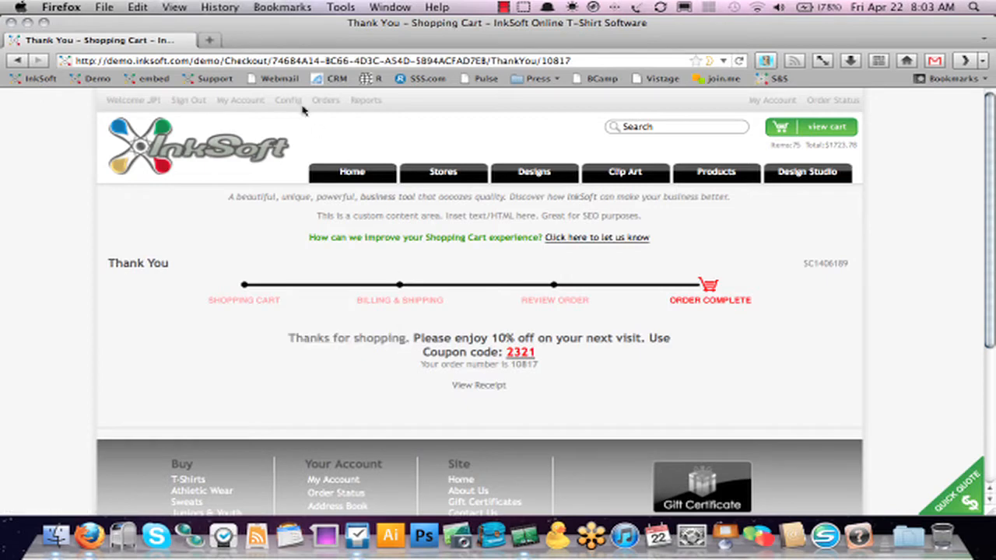
pyautogui.click(325, 102)
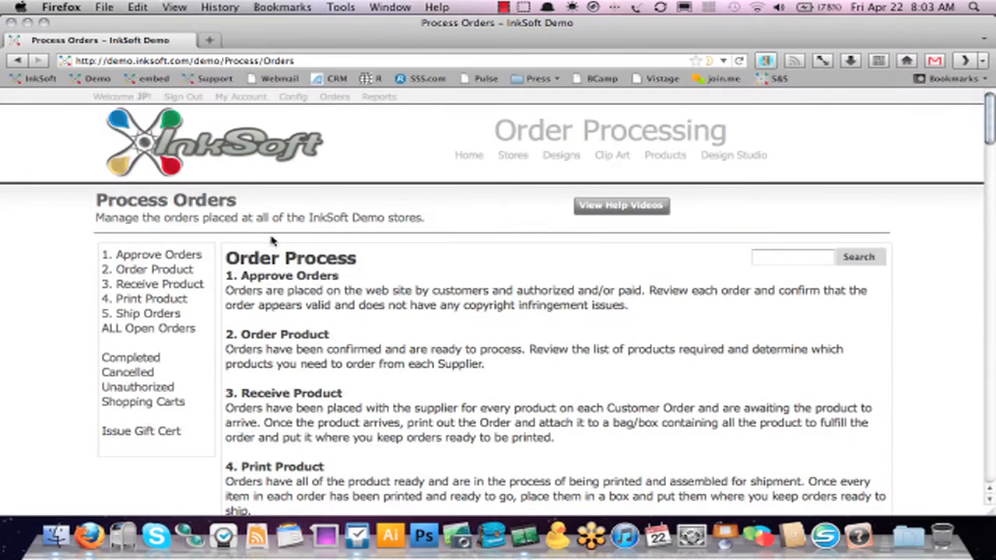
pyautogui.click(164, 255)
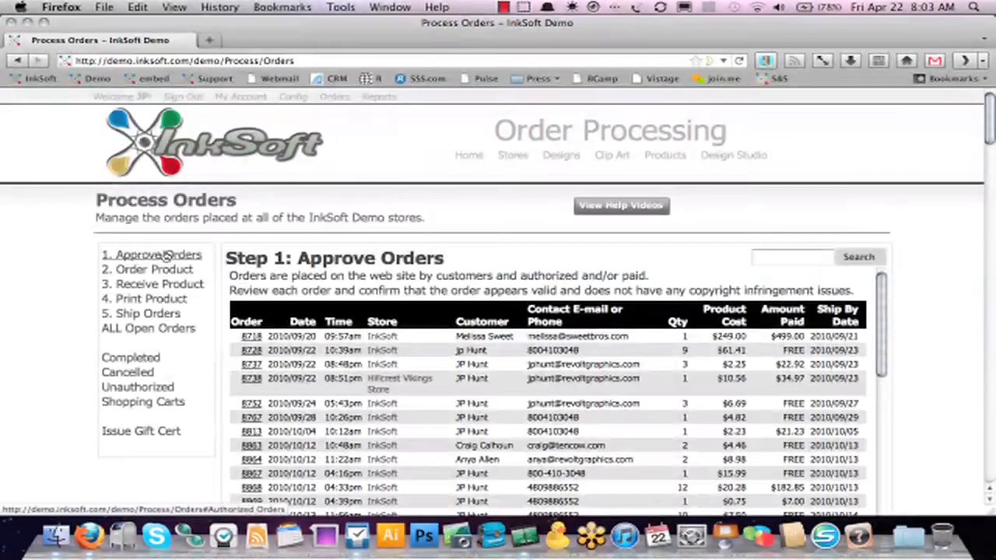
# Open the newest order in the approval list and request the front Raster PNG of its rendered design
pyautogui.scroll(-10, 688, 356)
pyautogui.scroll(-10, 689, 356)
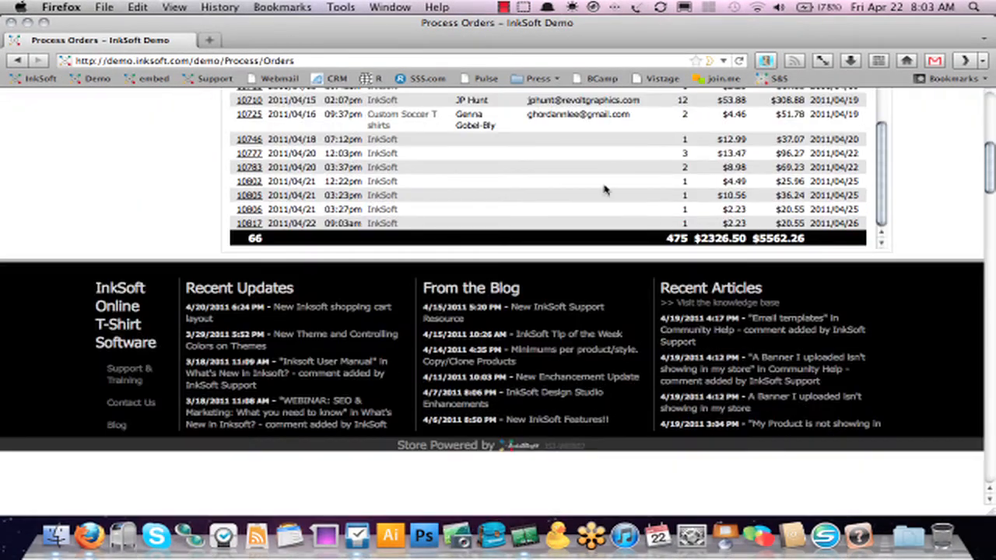
pyautogui.click(248, 224)
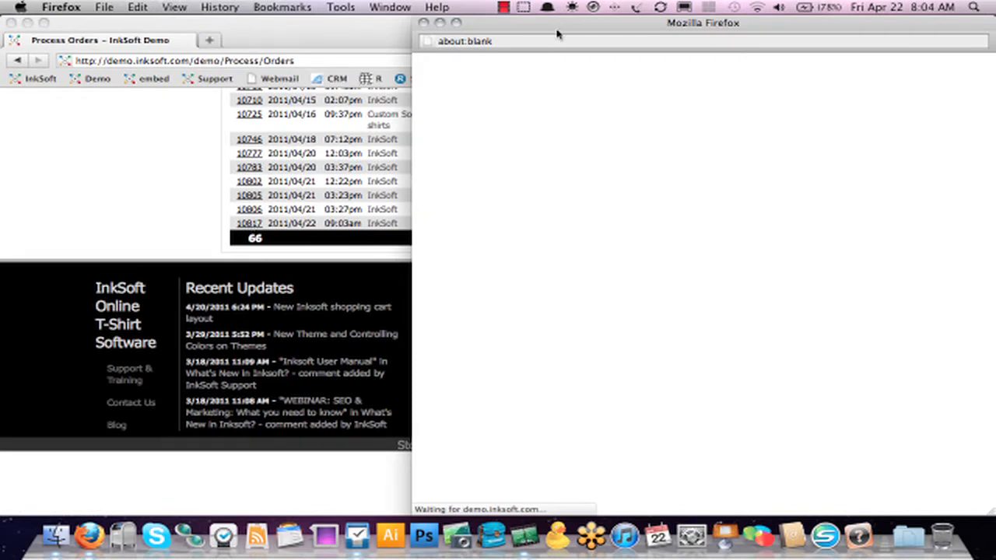
pyautogui.moveTo(555, 26); pyautogui.dragTo(379, 22)
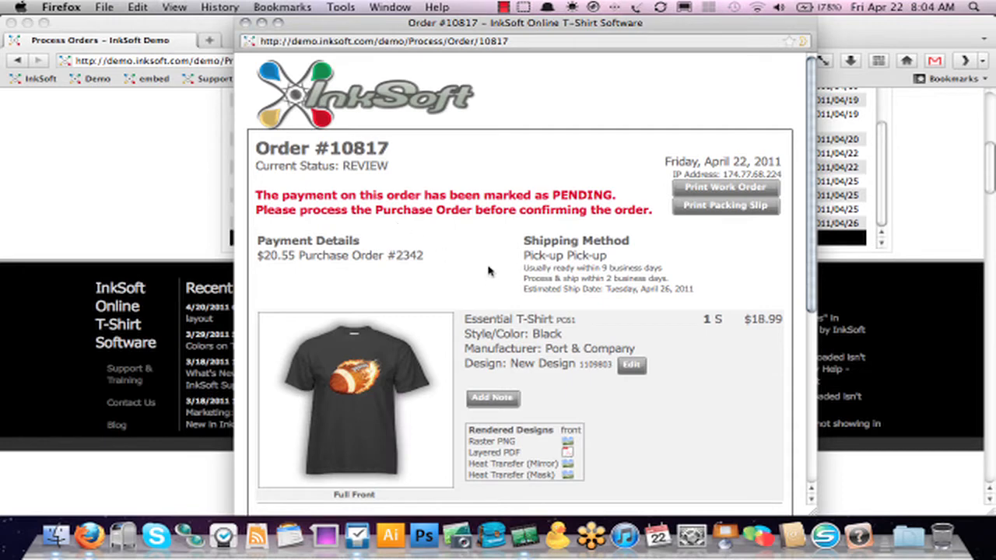
pyautogui.scroll(-3, 491, 276)
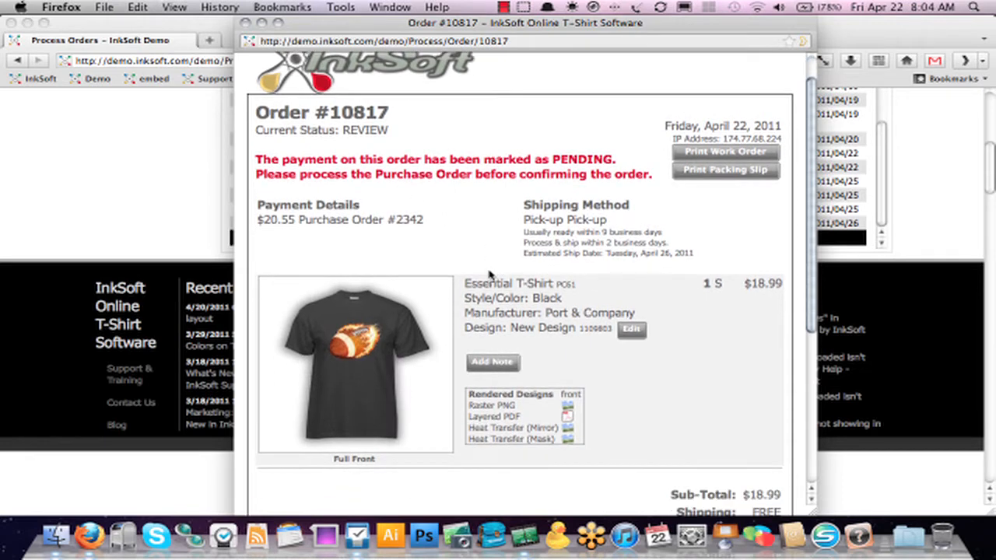
pyautogui.scroll(-1, 489, 268)
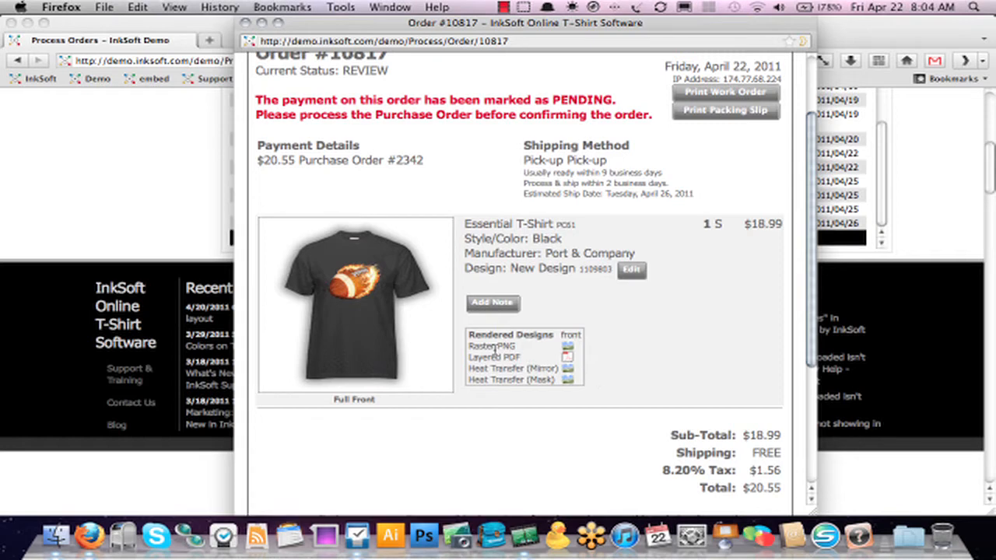
pyautogui.click(569, 349)
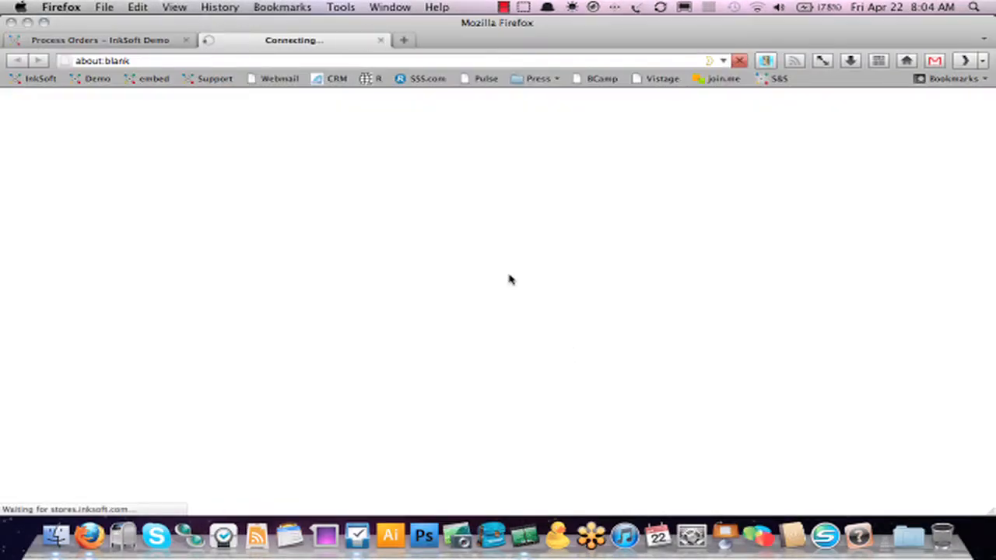
# Reopen the newest order from the order list and examine the enlarged picture of its black T-shirt
pyautogui.click(114, 42)
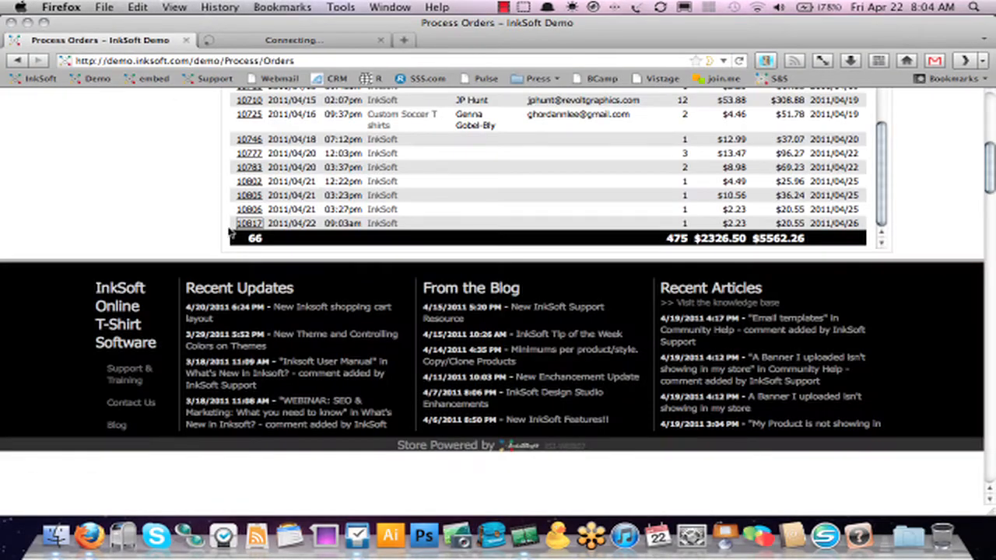
pyautogui.click(241, 224)
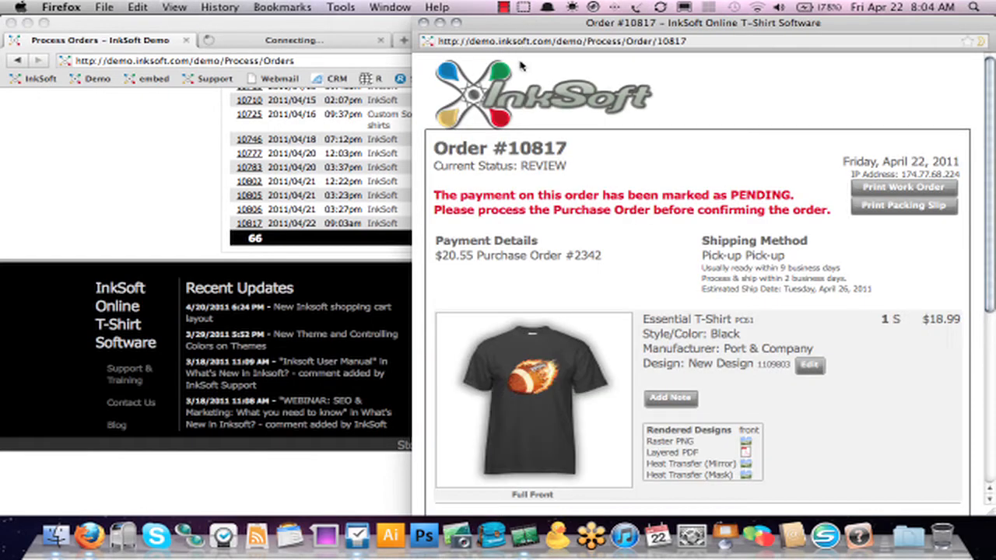
pyautogui.click(544, 352)
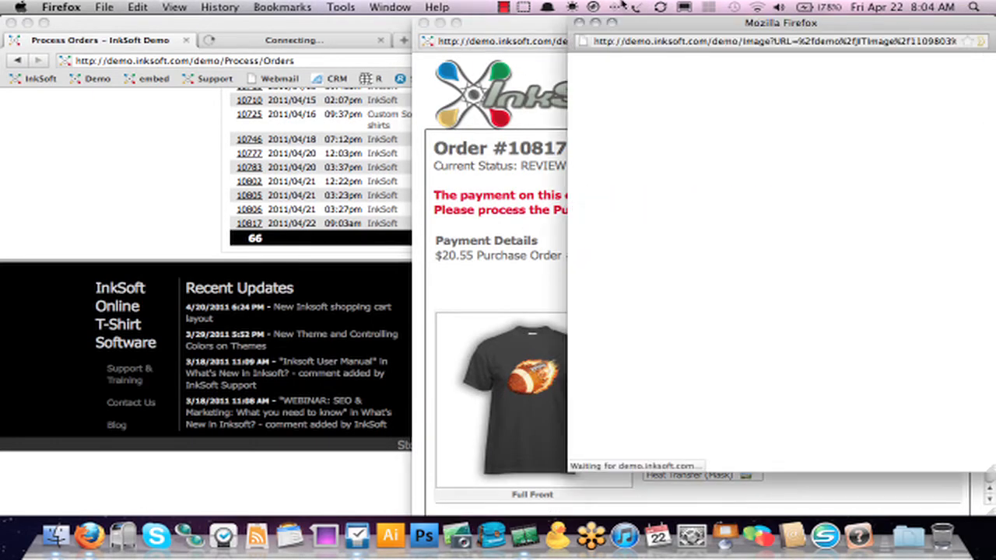
pyautogui.moveTo(634, 27); pyautogui.dragTo(144, 23)
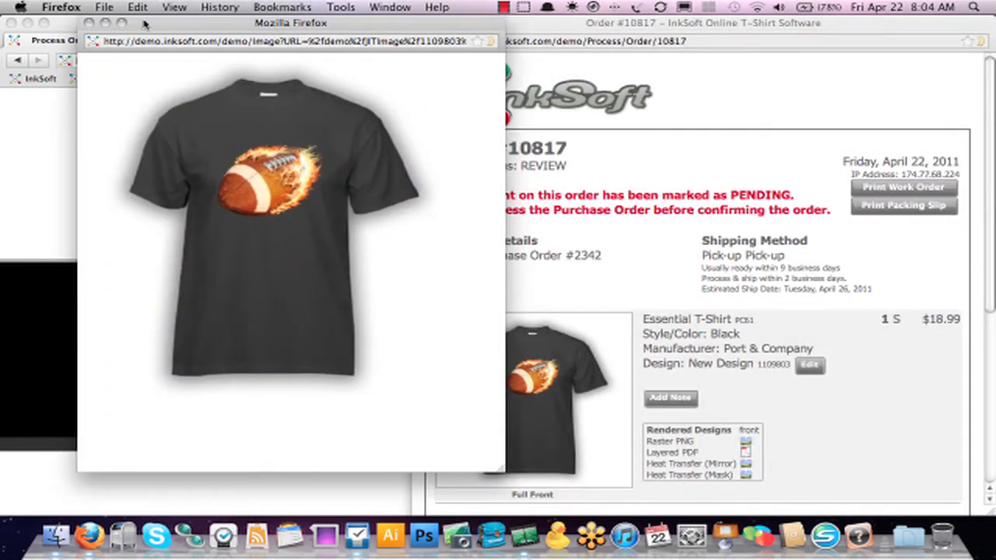
pyautogui.click(315, 141)
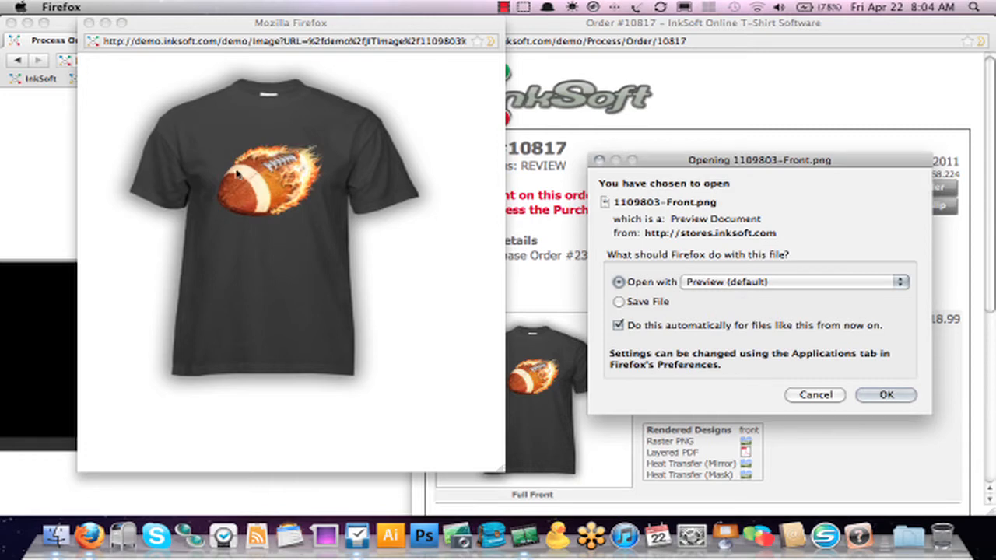
# Open the front design PNG with Preview, always handling such files that way, and close all the store browser windows
pyautogui.click(887, 395)
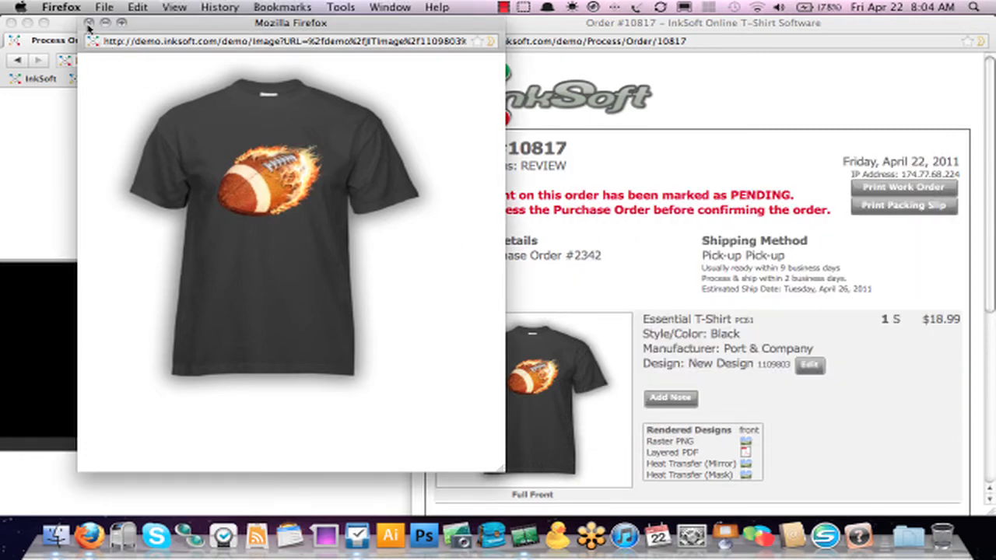
pyautogui.click(89, 23)
pyautogui.click(424, 23)
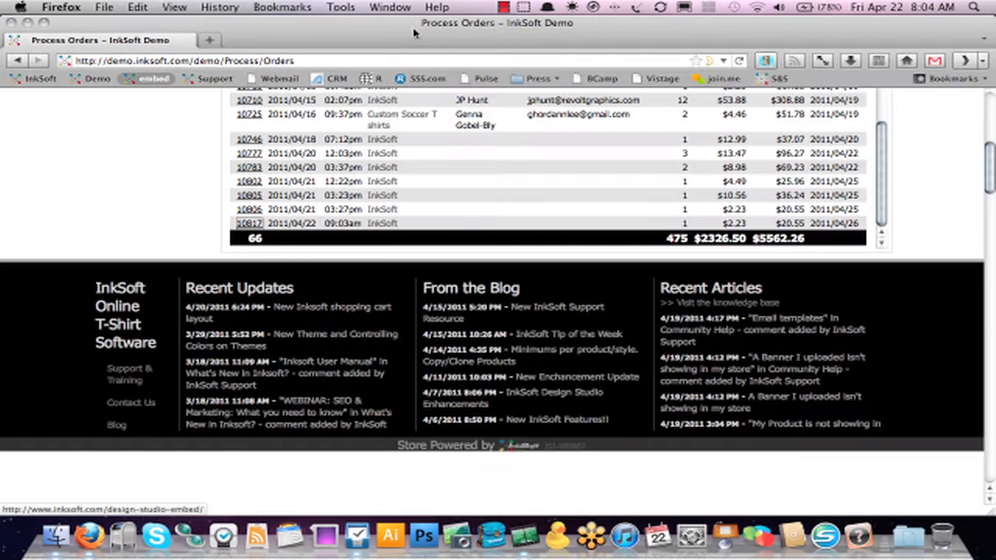
pyautogui.click(10, 22)
pyautogui.click(245, 25)
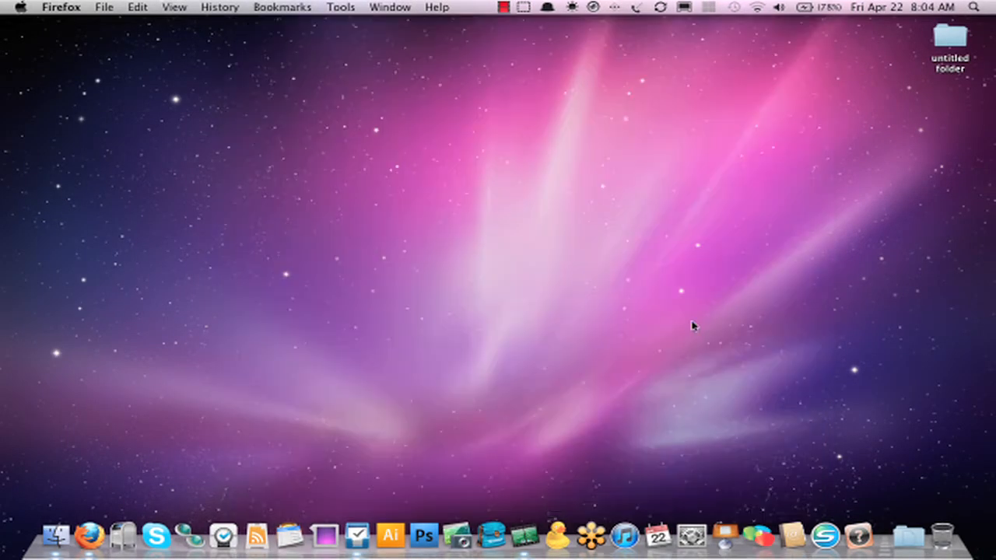
# Launch Separation Studio, and save the artwork open in Preview to the Desktop as a PNG named "football"
pyautogui.click(759, 522)
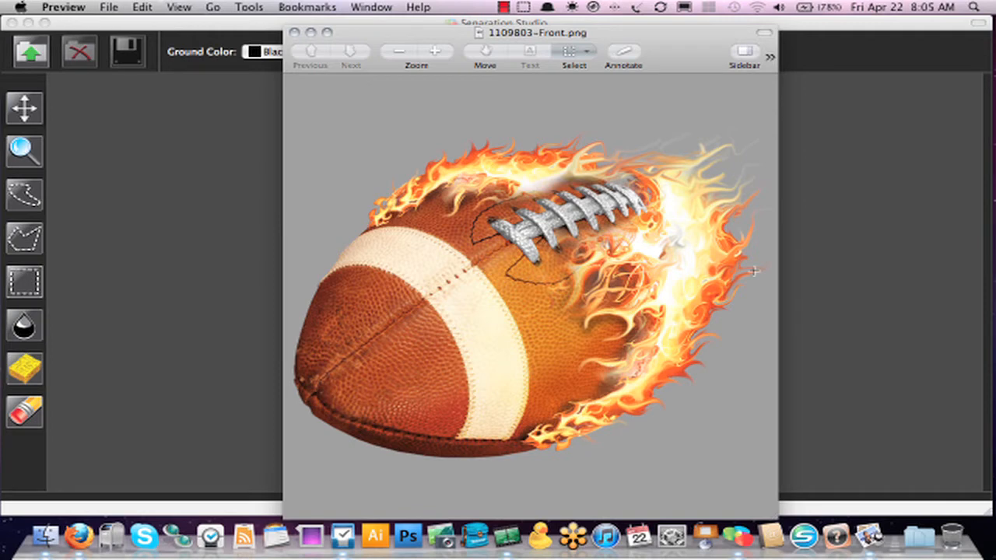
pyautogui.click(109, 7)
pyautogui.click(132, 123)
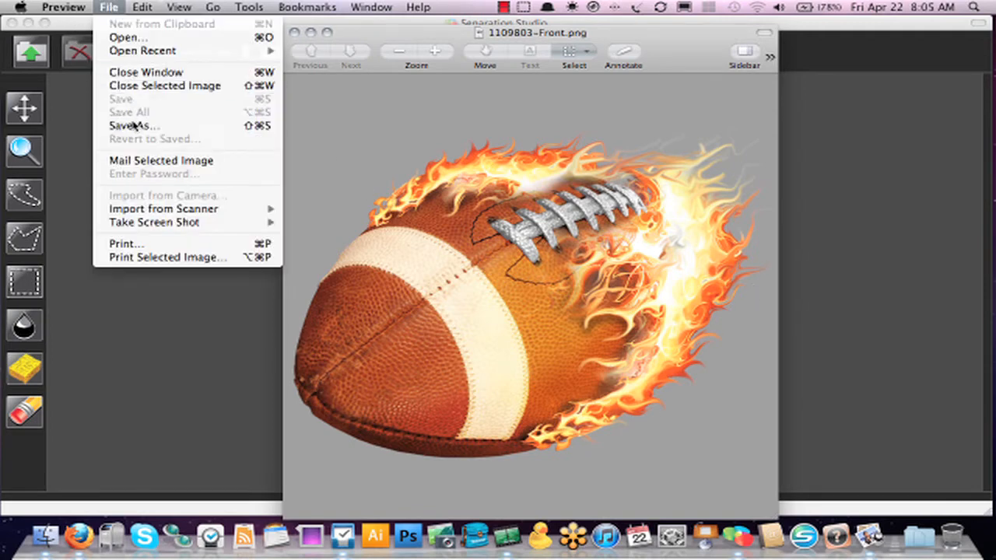
pyautogui.click(495, 122)
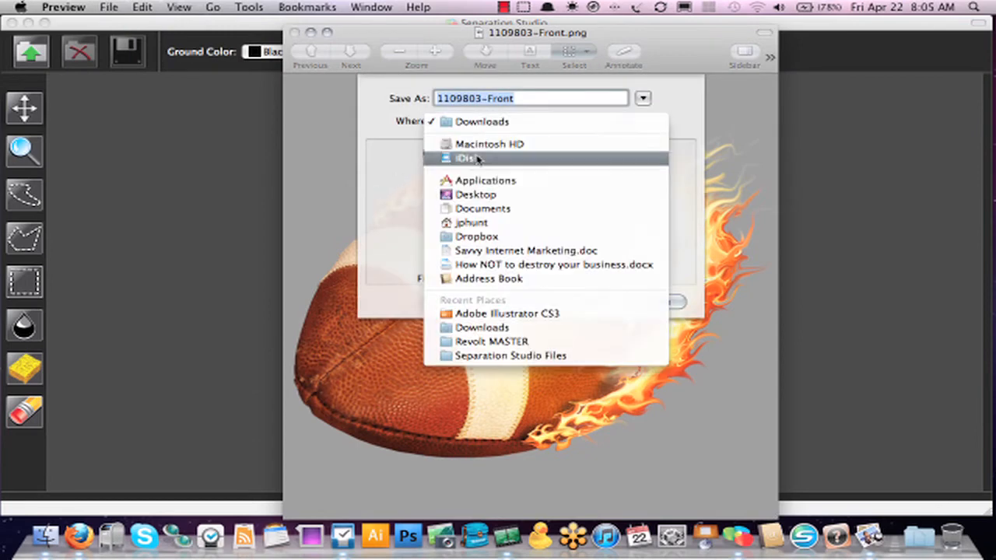
pyautogui.click(474, 197)
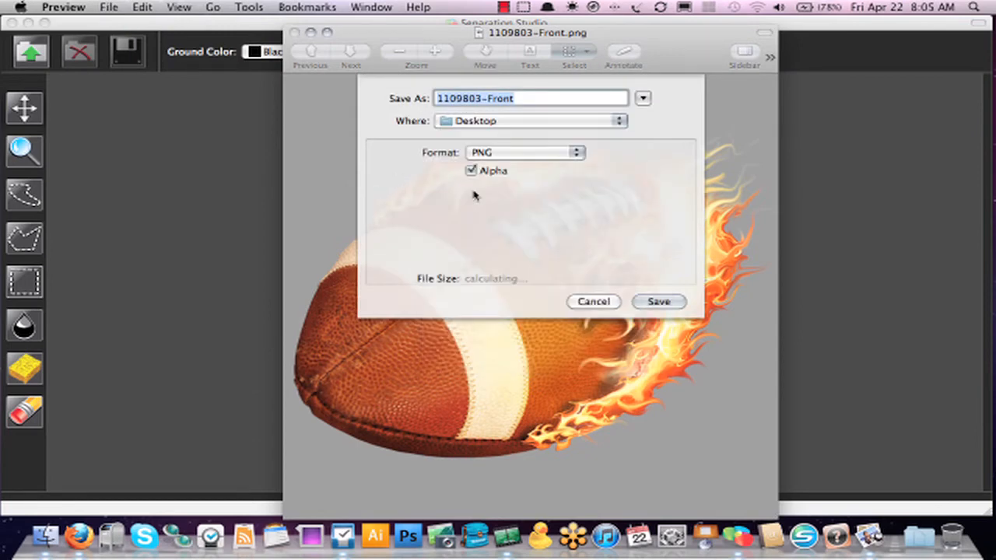
pyautogui.write('football')
pyautogui.click(658, 301)
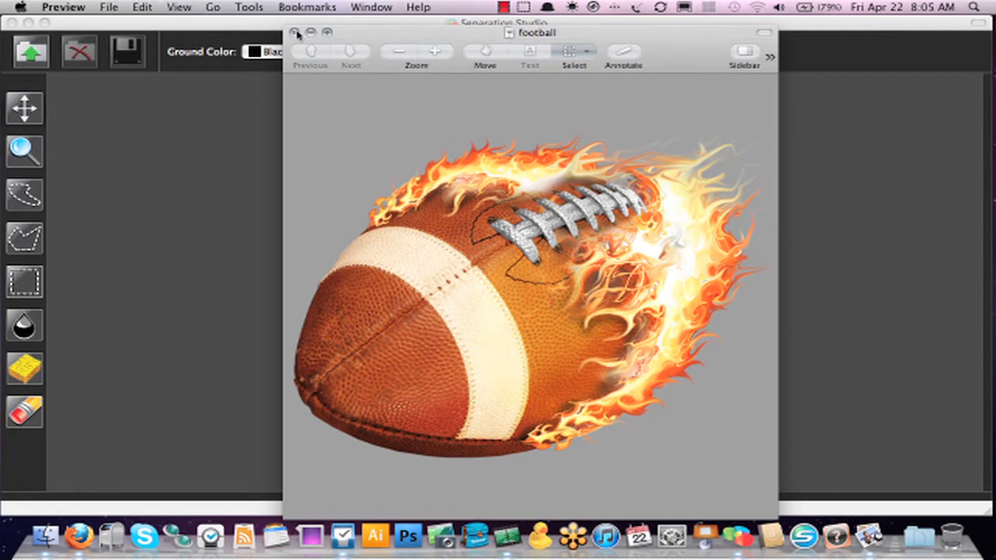
pyautogui.click(295, 33)
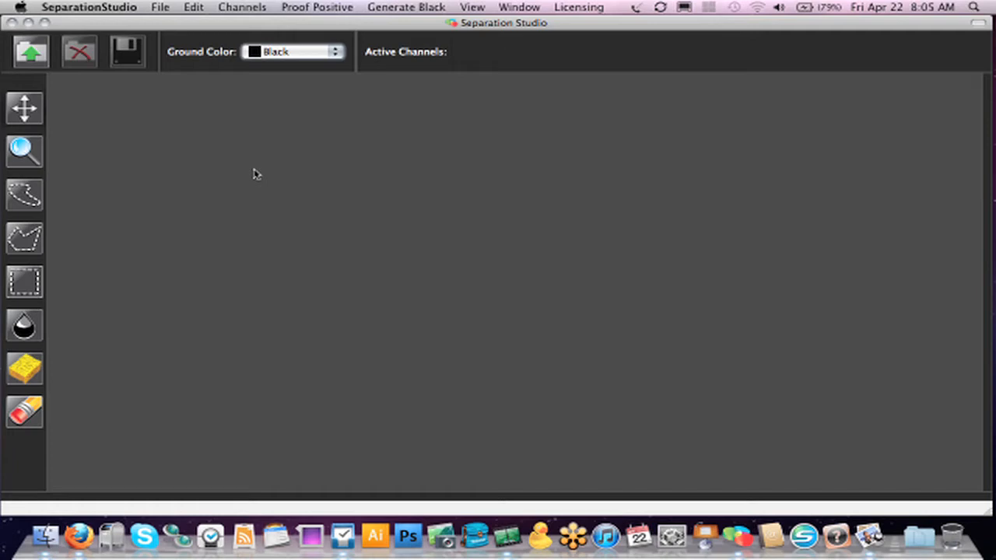
# Load the football image from the Desktop into Separation Studio for separation on a black ground color
pyautogui.click(28, 55)
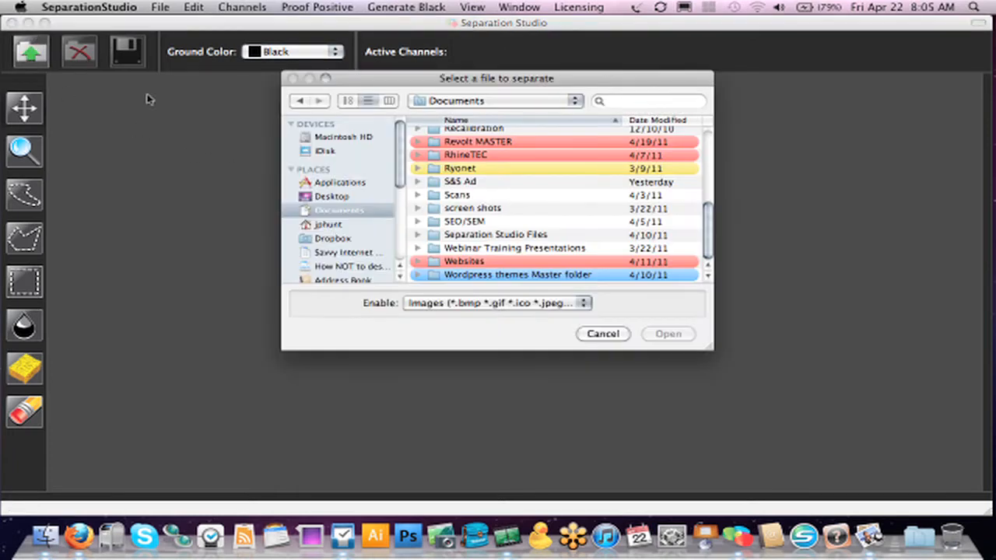
pyautogui.click(333, 196)
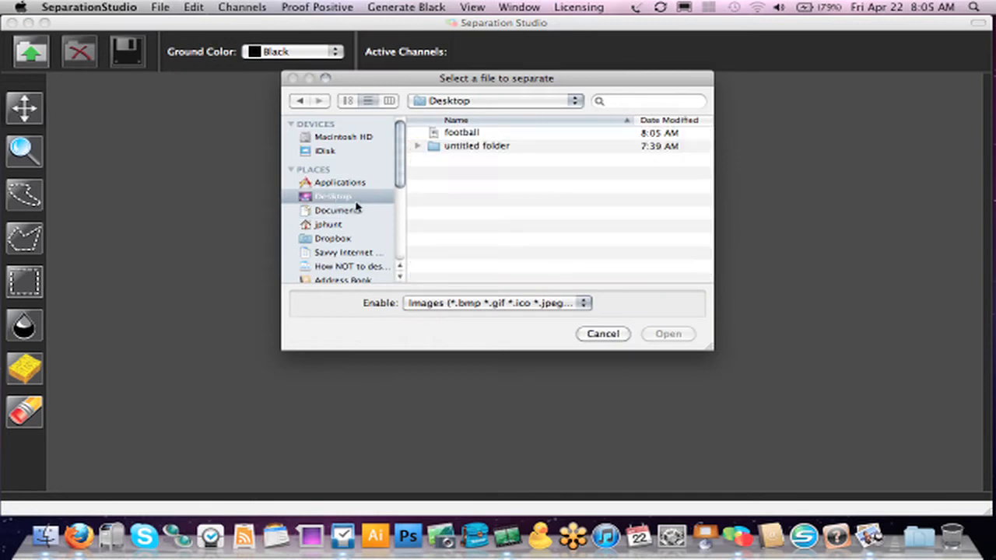
pyautogui.click(469, 134)
pyautogui.click(667, 333)
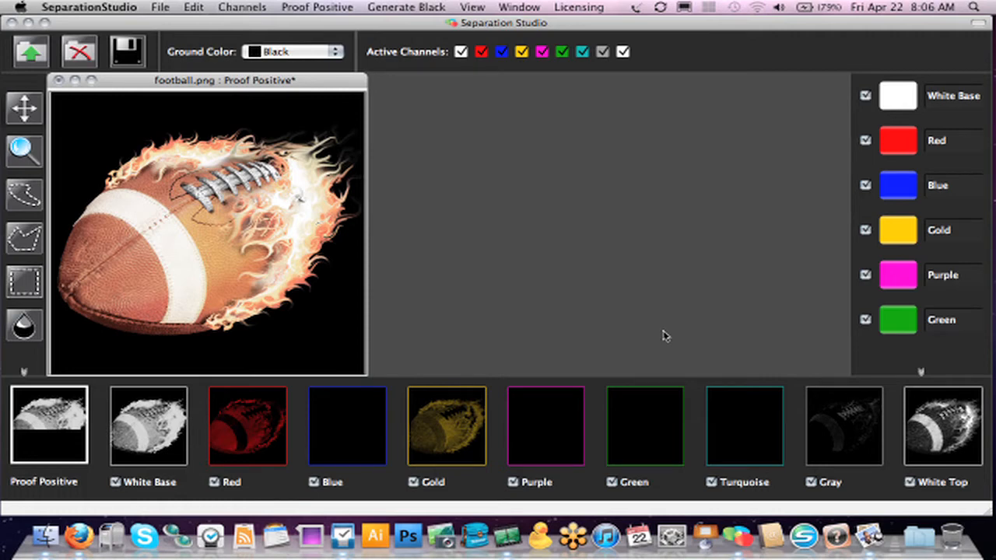
# Examine the Proof Positive composite, followed by the Red, Gold, White Base and White Top channels one by one
pyautogui.click(65, 420)
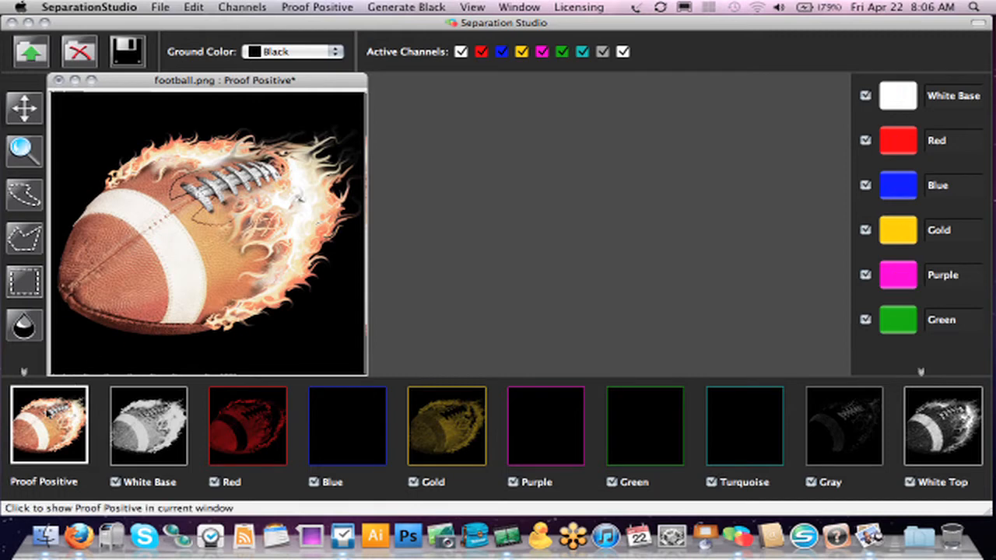
pyautogui.click(259, 435)
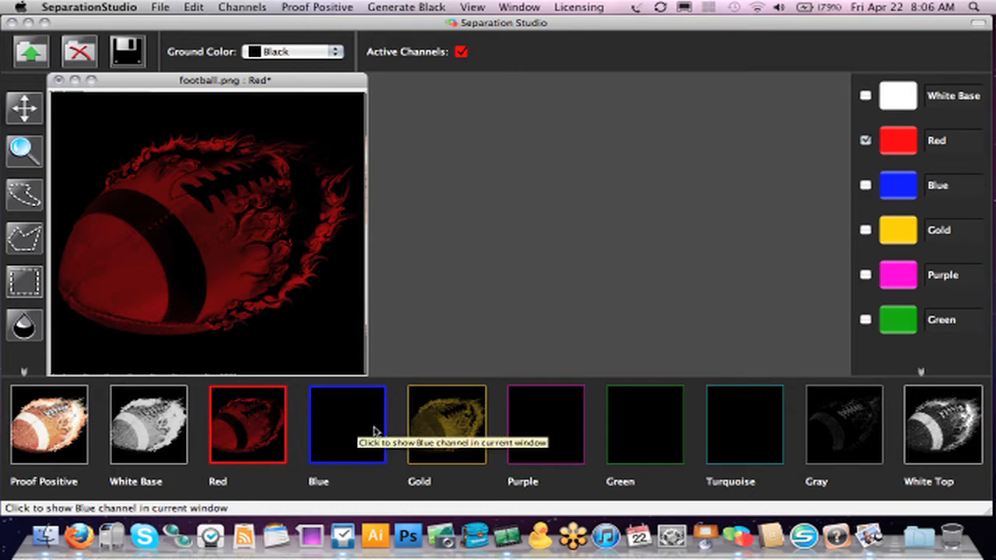
pyautogui.click(437, 408)
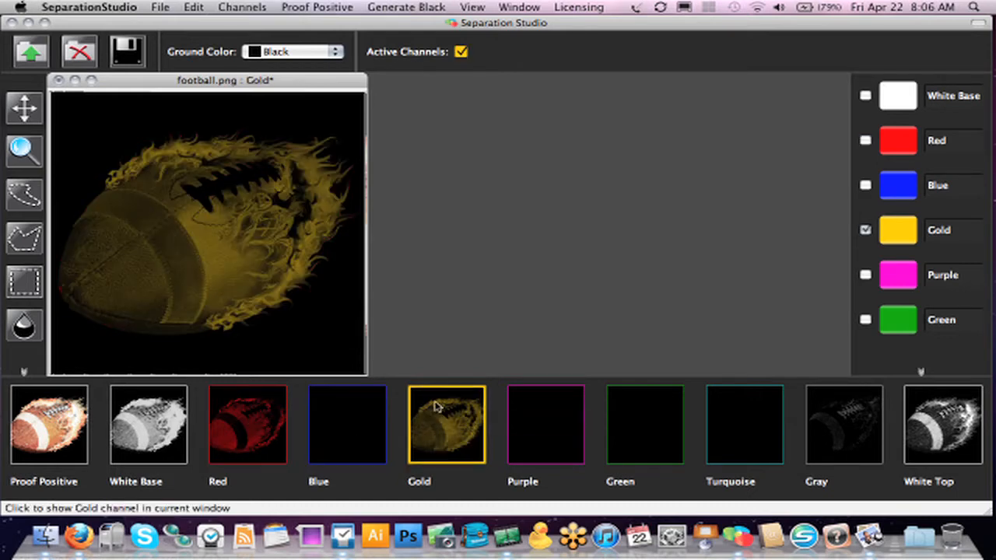
pyautogui.click(140, 438)
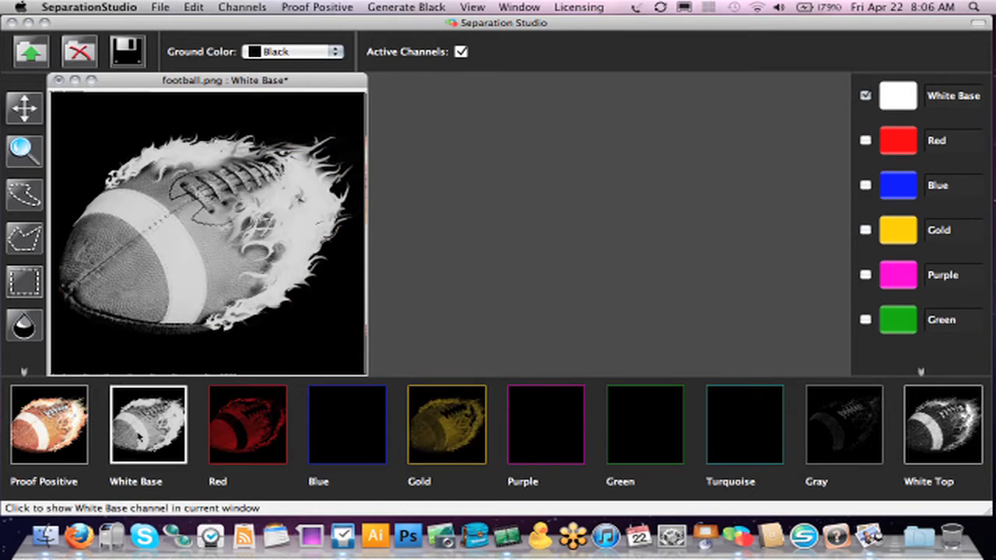
pyautogui.click(948, 427)
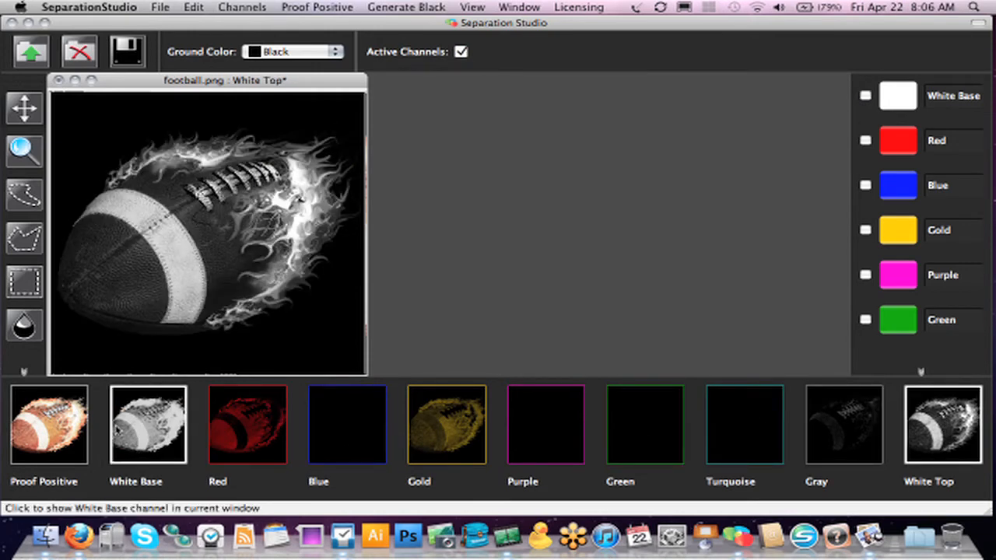
# Display the Proof Positive composite and compare it with the Red channel disabled and enabled again
pyautogui.click(48, 441)
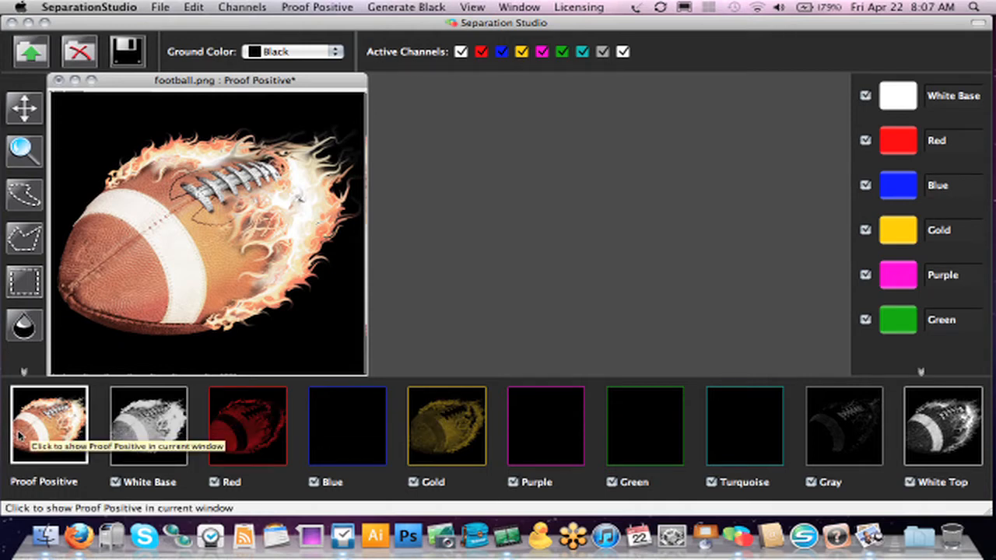
pyautogui.click(215, 482)
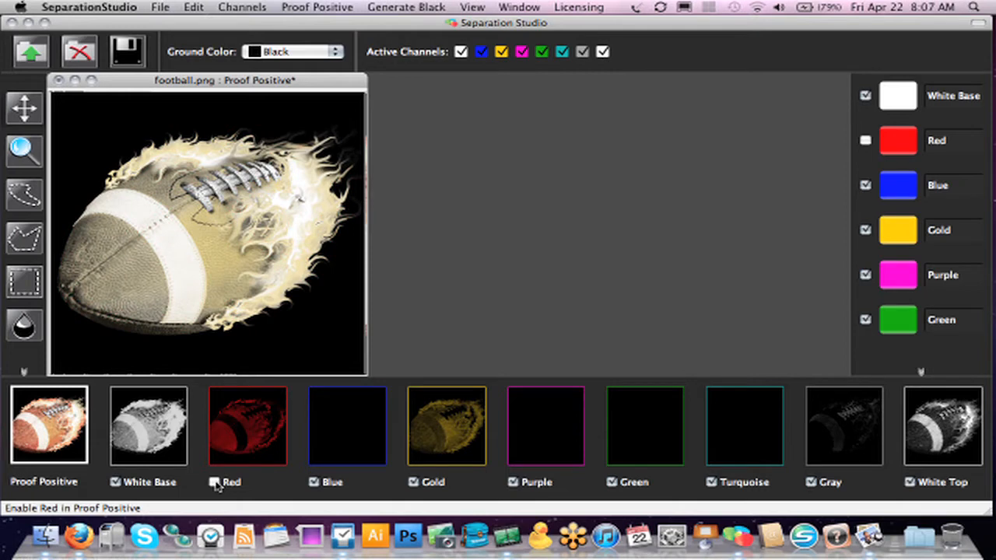
pyautogui.click(215, 483)
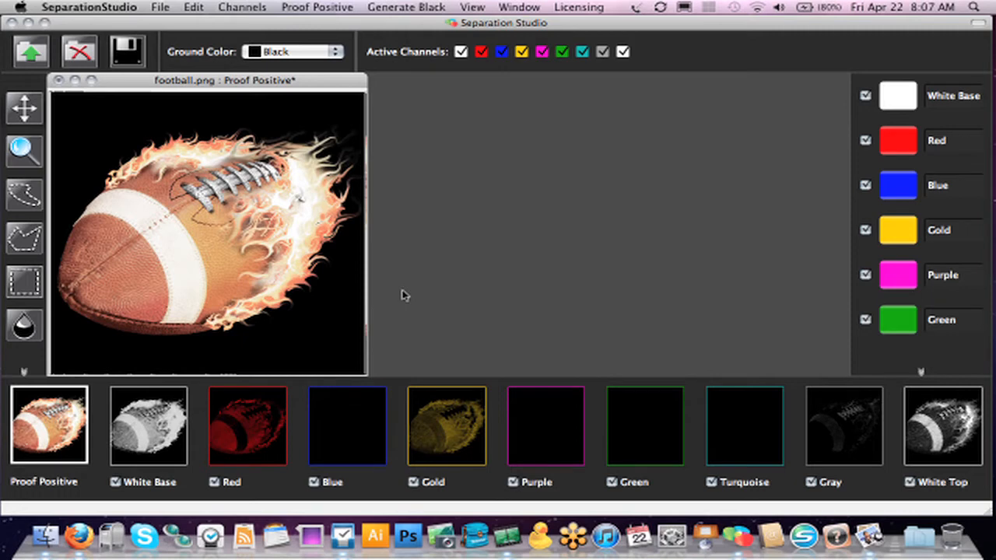
# Delete the empty Blue channel from the football separation
pyautogui.click(351, 419)
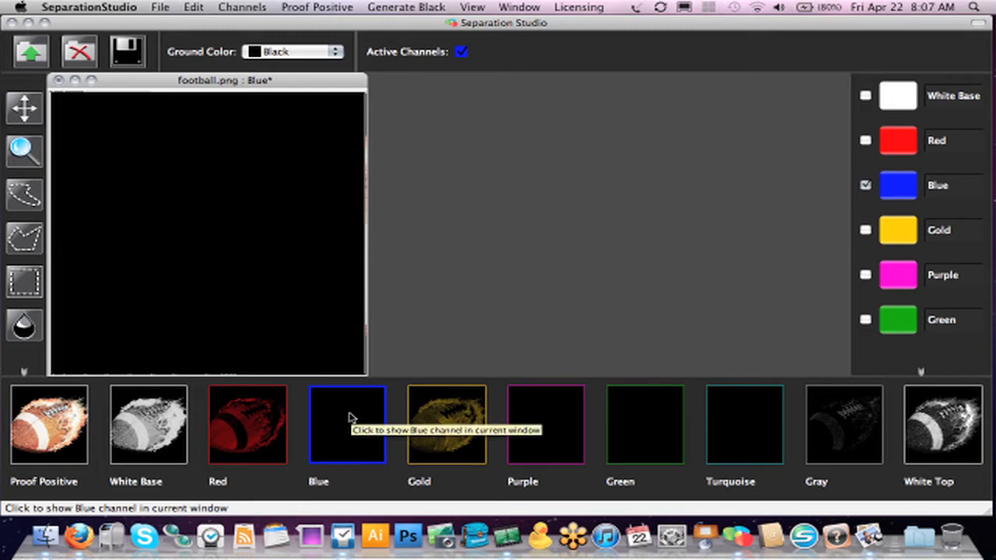
pyautogui.rightClick(350, 418)
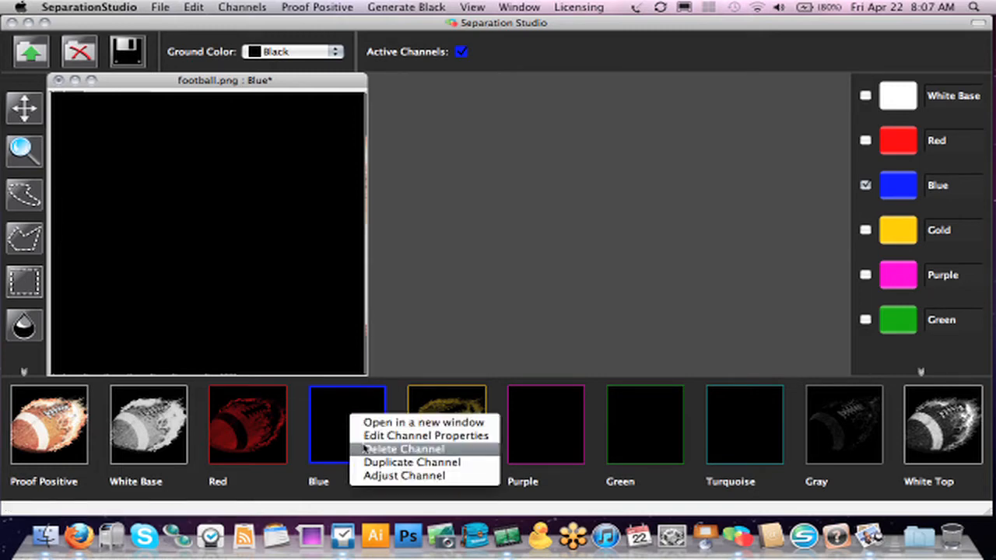
pyautogui.click(366, 449)
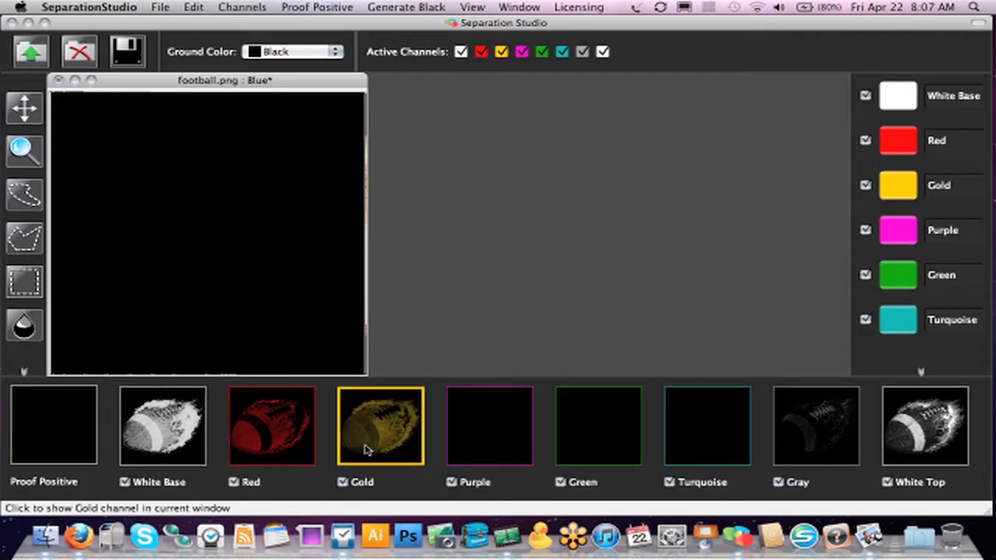
# Check the empty Purple, Green and Turquoise channels, and delete the Purple channel from the football separation
pyautogui.click(473, 432)
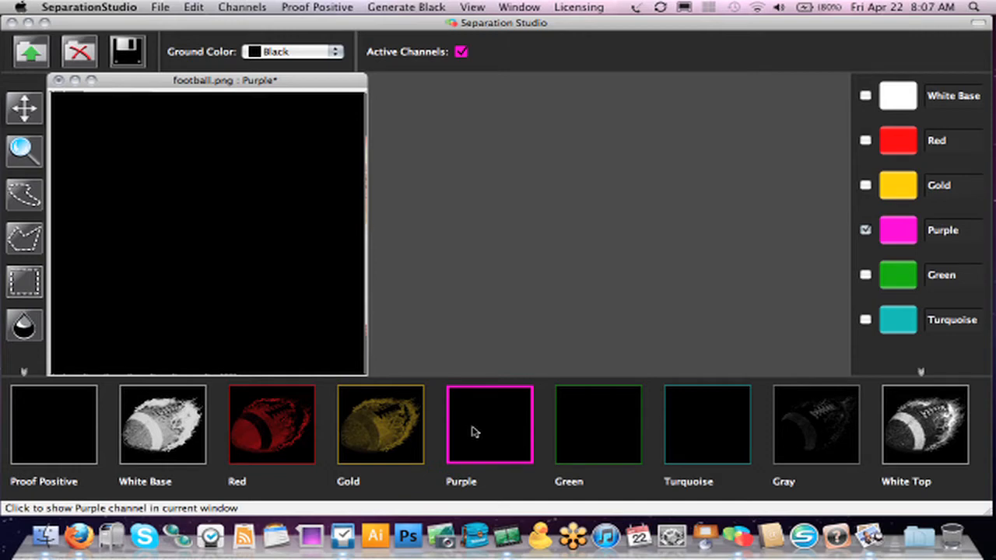
pyautogui.click(614, 413)
pyautogui.click(714, 413)
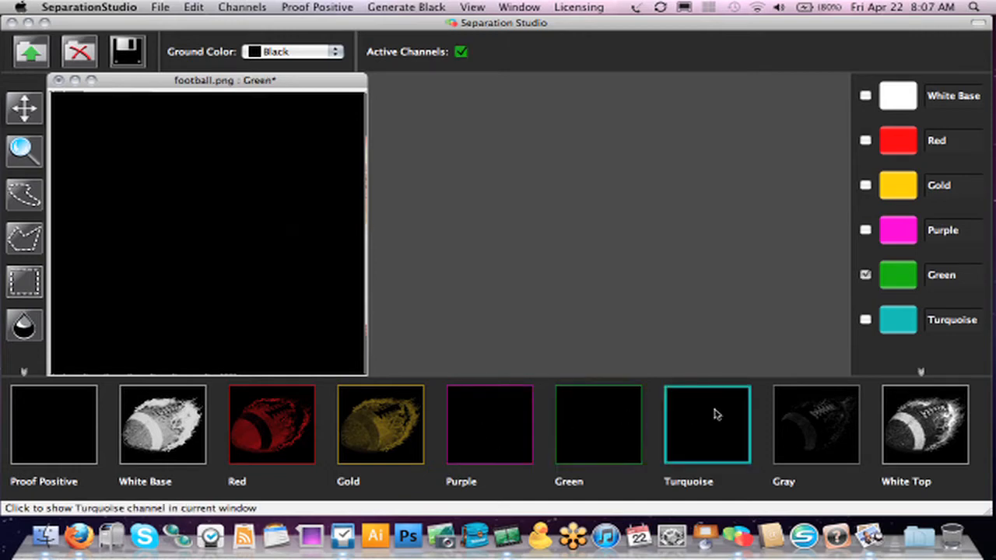
pyautogui.click(520, 437)
pyautogui.rightClick(520, 437)
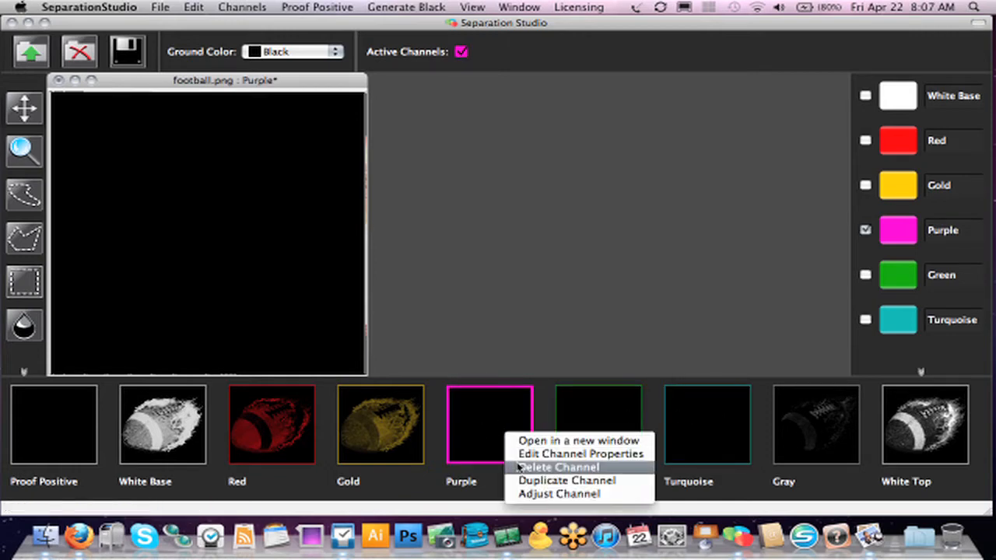
pyautogui.click(520, 467)
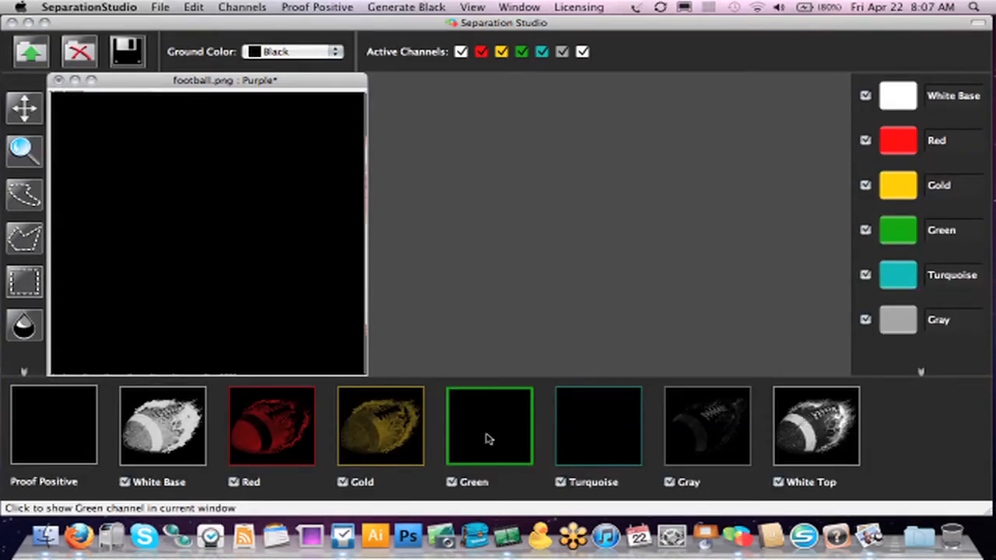
# Delete the empty Green and Turquoise channels from the football separation
pyautogui.click(249, 7)
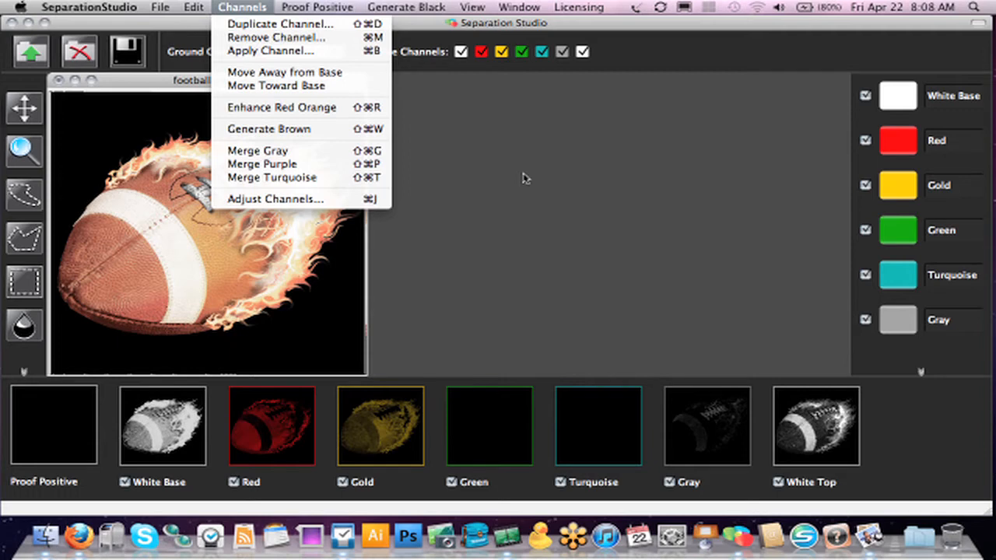
pyautogui.click(524, 178)
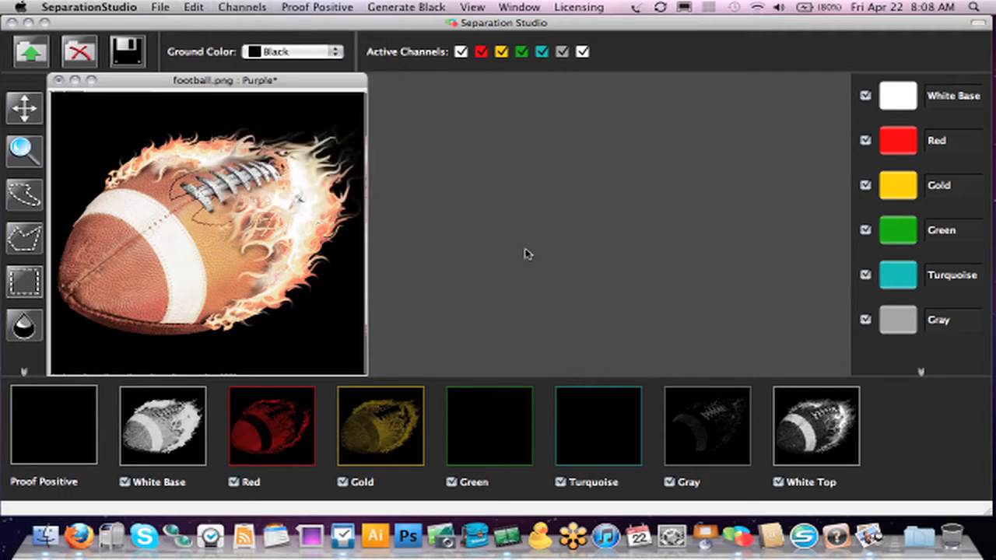
pyautogui.rightClick(495, 419)
pyautogui.click(514, 455)
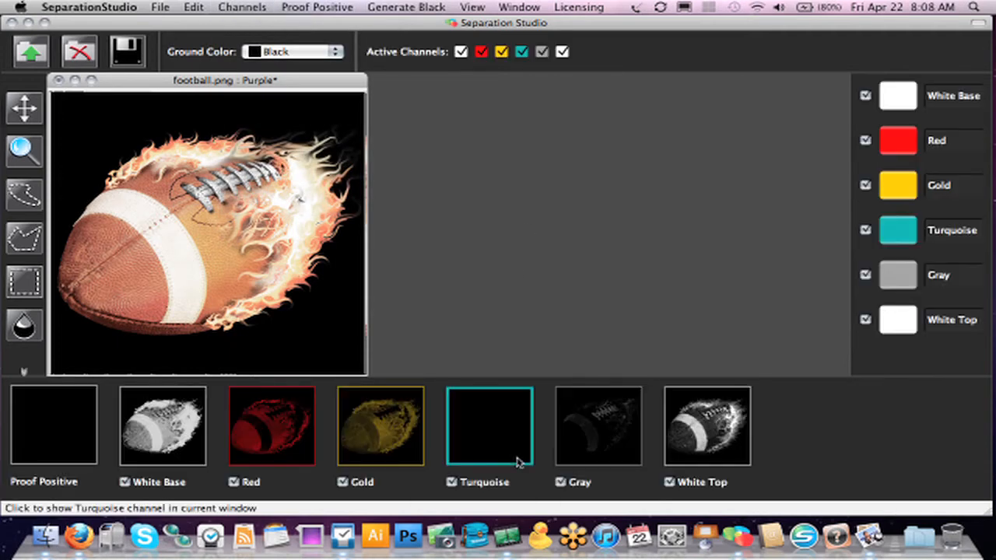
pyautogui.rightClick(503, 436)
pyautogui.click(524, 470)
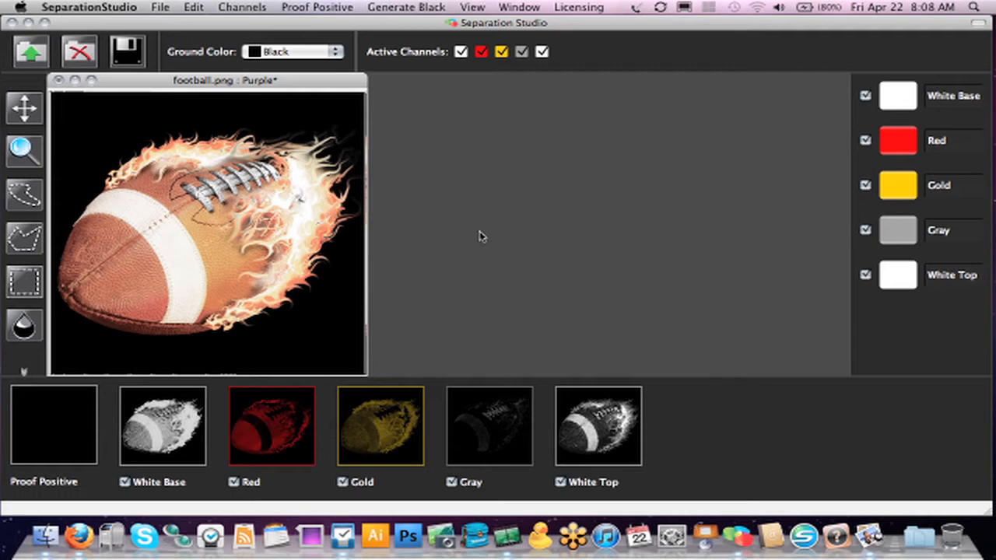
# Display the Proof Positive composite and disable the Red, Gold, Gray, White Top and White Base channels one by one
pyautogui.click(80, 424)
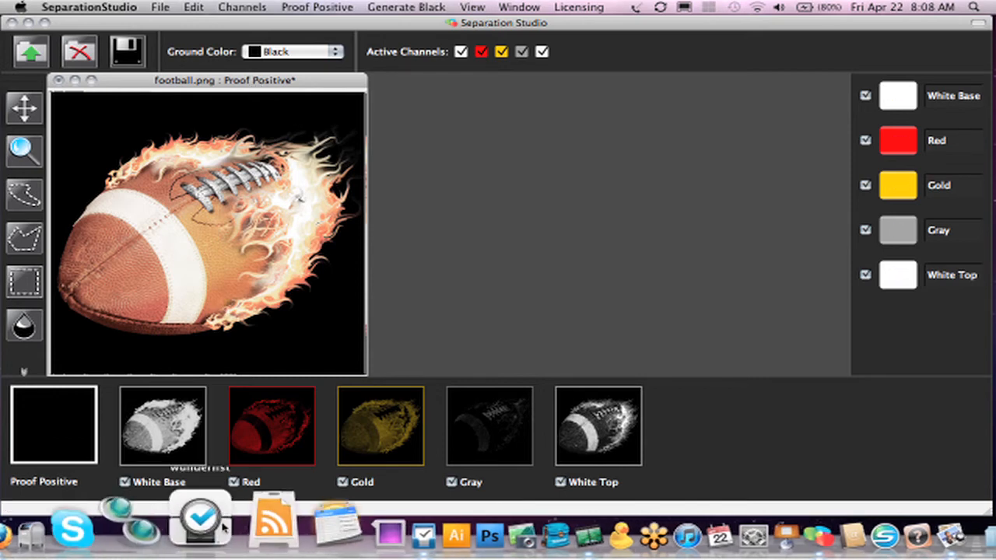
pyautogui.click(233, 482)
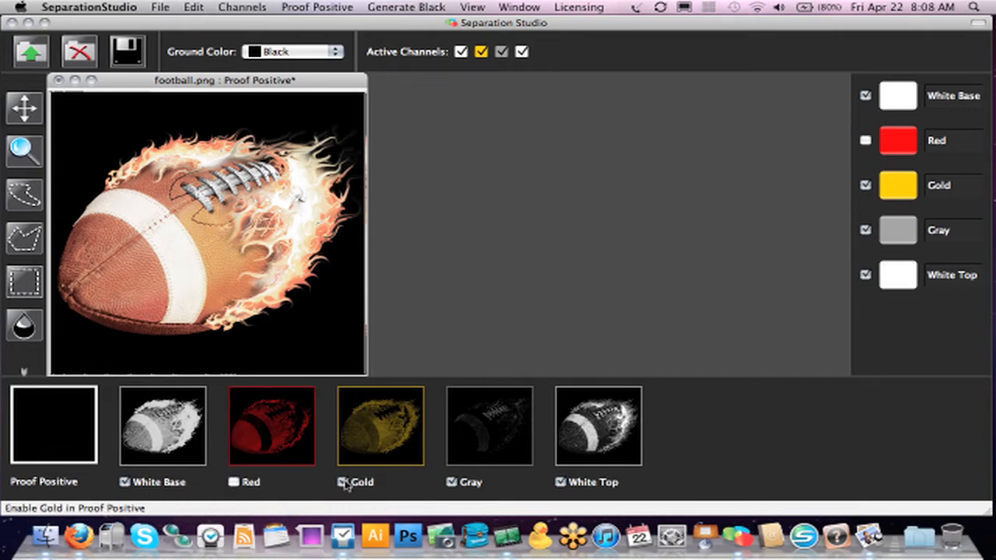
pyautogui.click(342, 483)
pyautogui.click(451, 483)
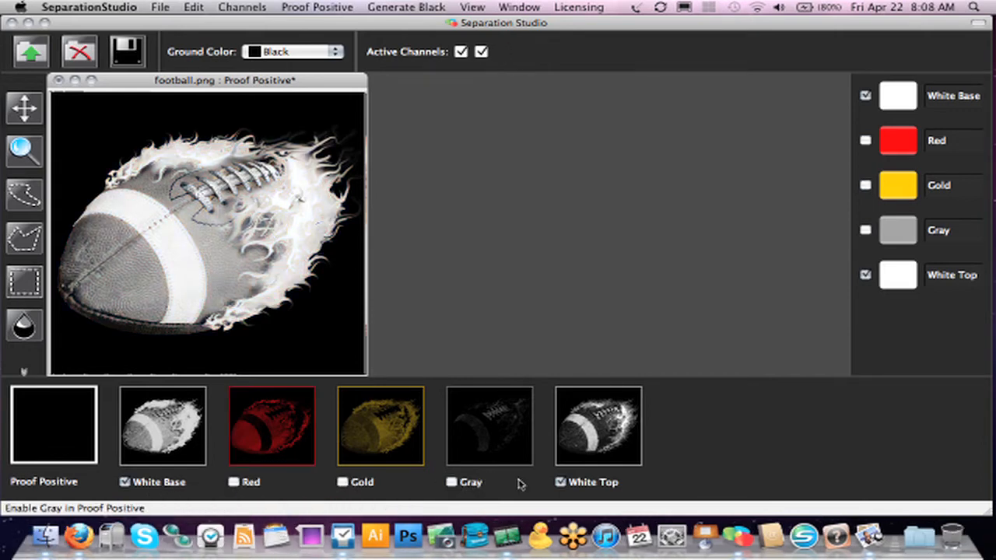
pyautogui.click(560, 482)
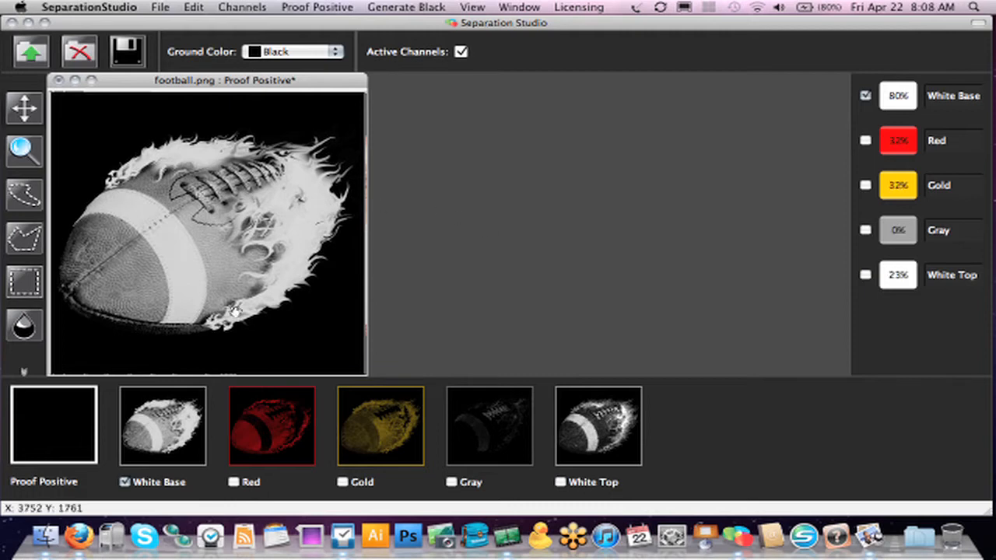
pyautogui.click(125, 482)
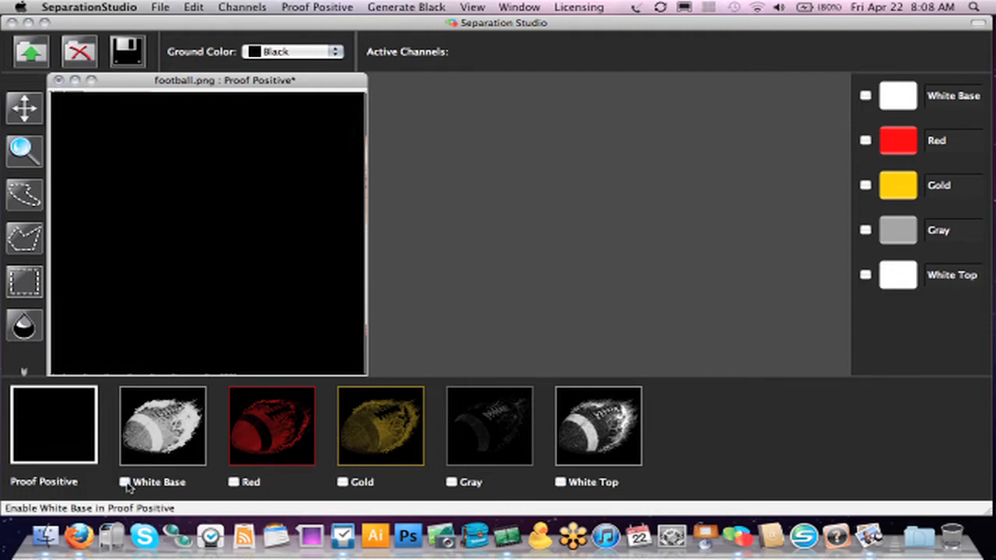
# Enable White Base and Red in the Proof Positive composite, switching each off and on again to compare its contribution
pyautogui.click(126, 484)
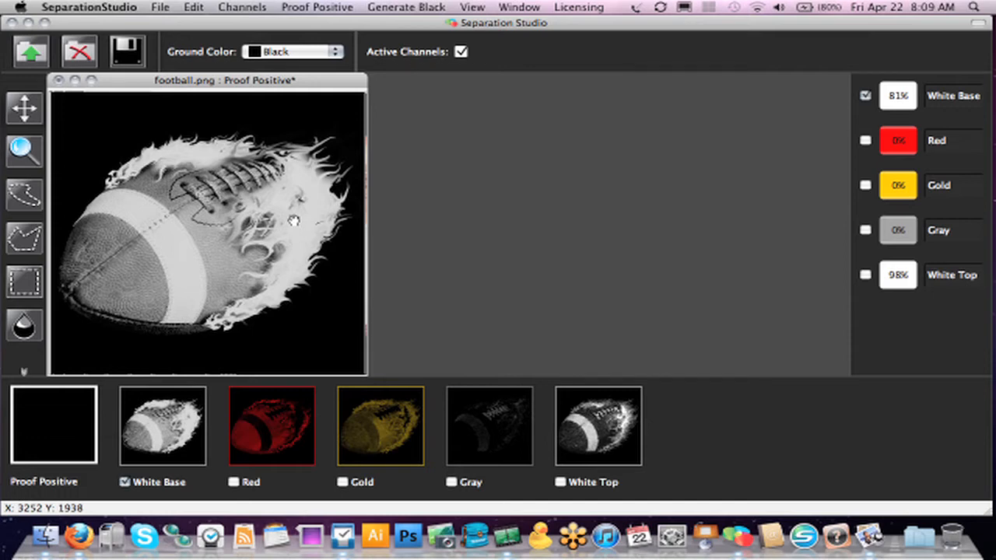
pyautogui.click(140, 490)
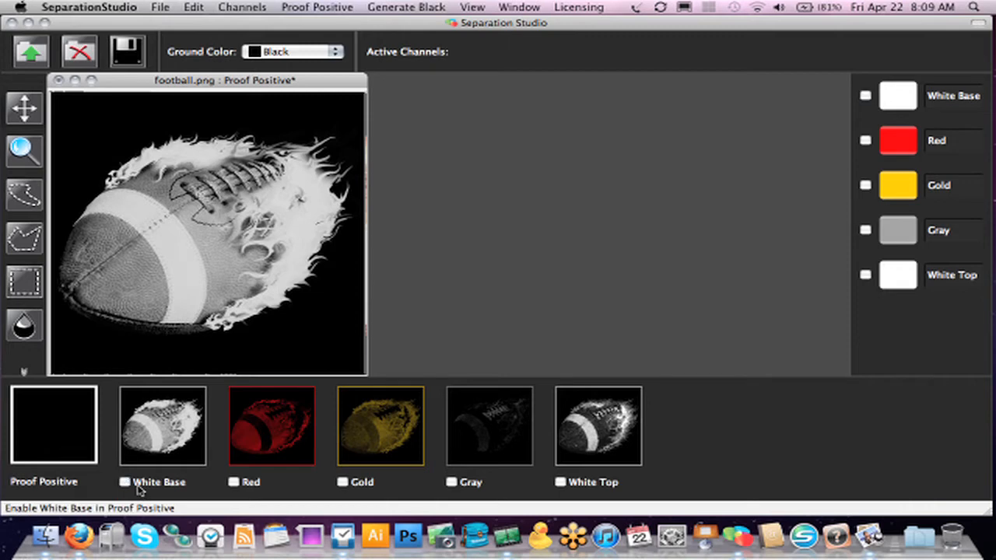
pyautogui.click(132, 487)
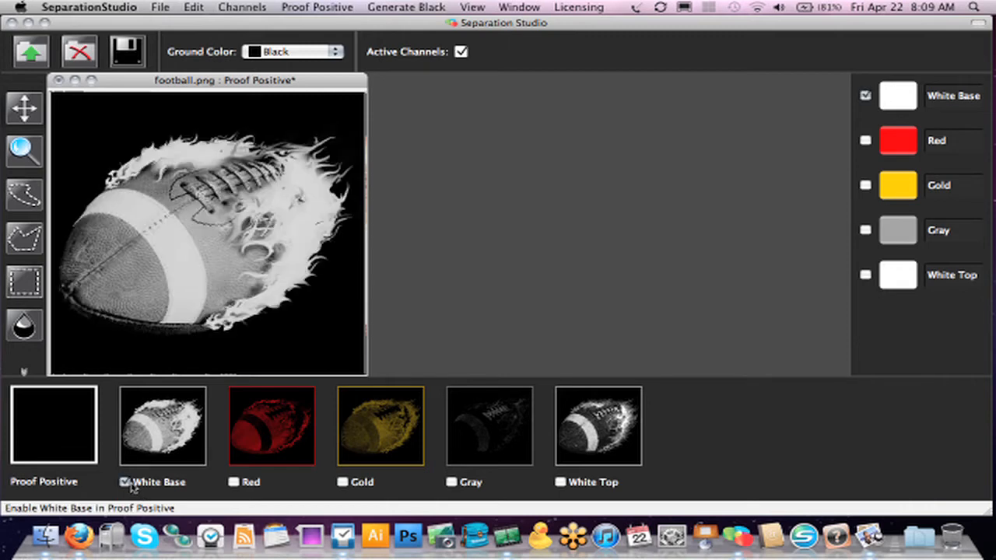
pyautogui.click(233, 483)
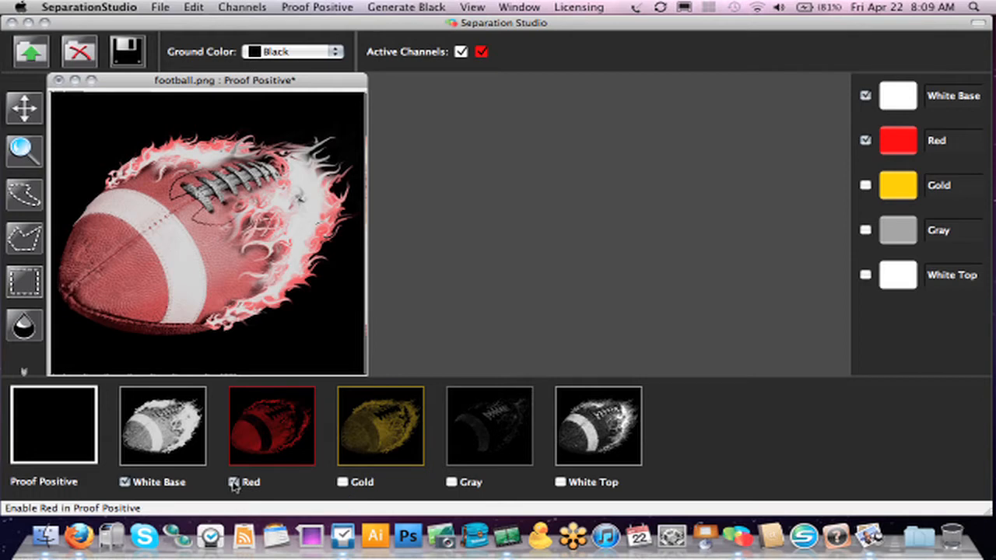
pyautogui.click(233, 483)
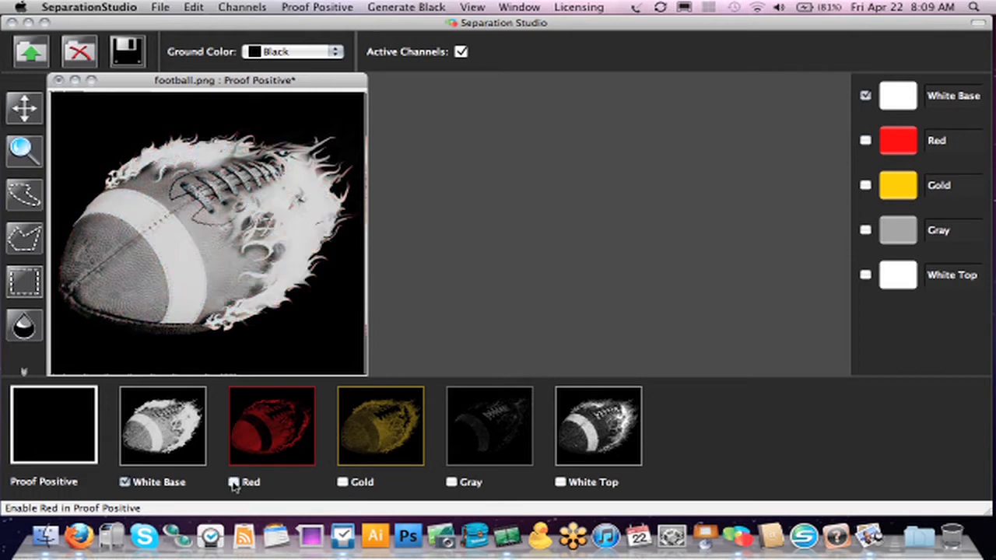
pyautogui.click(234, 483)
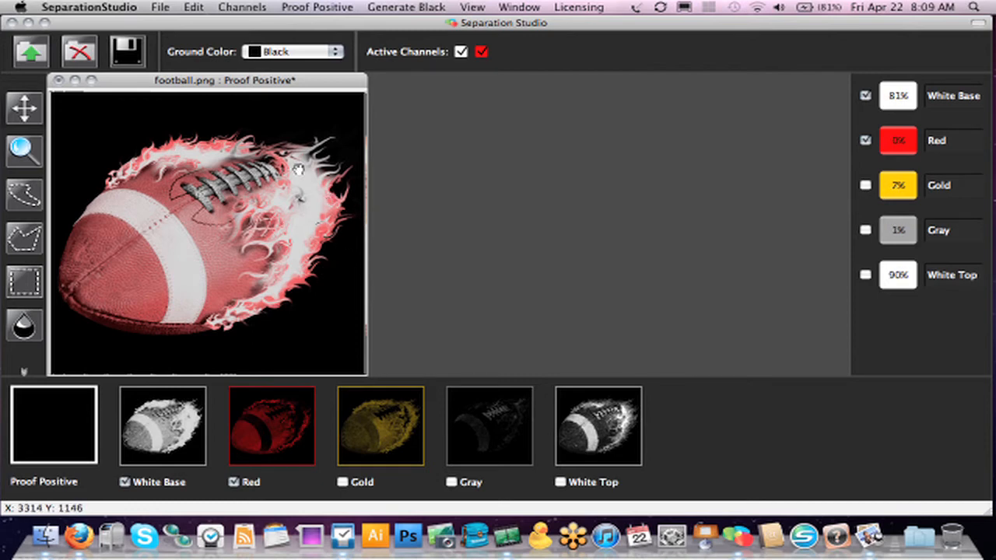
# Enable Gold in the Proof Positive composite and compare it with the Gray channel enabled and disabled
pyautogui.click(342, 483)
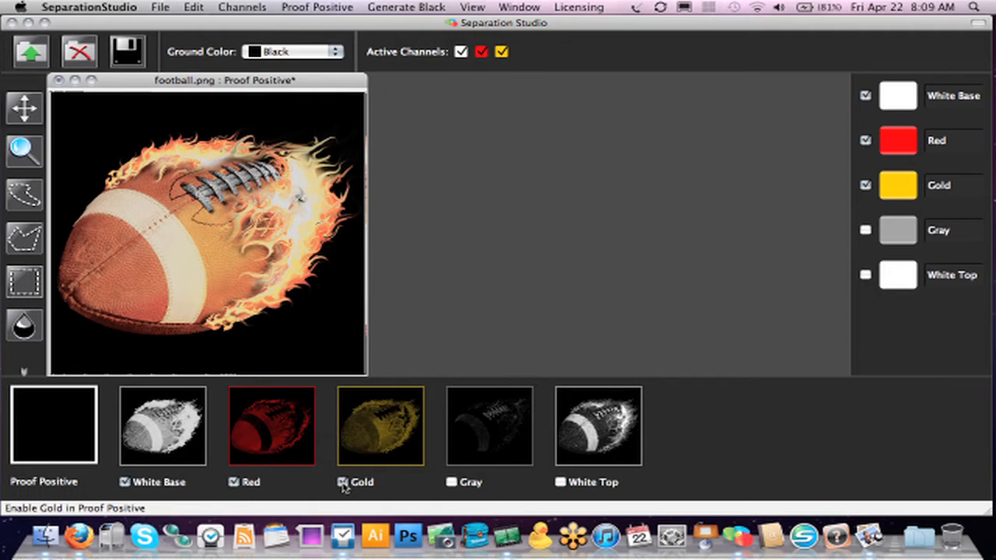
pyautogui.click(451, 482)
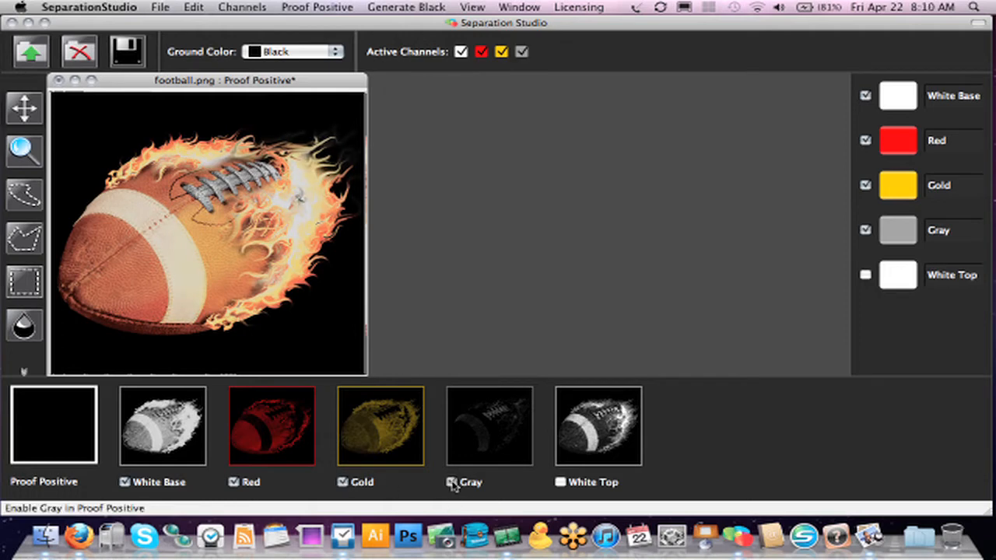
pyautogui.click(452, 482)
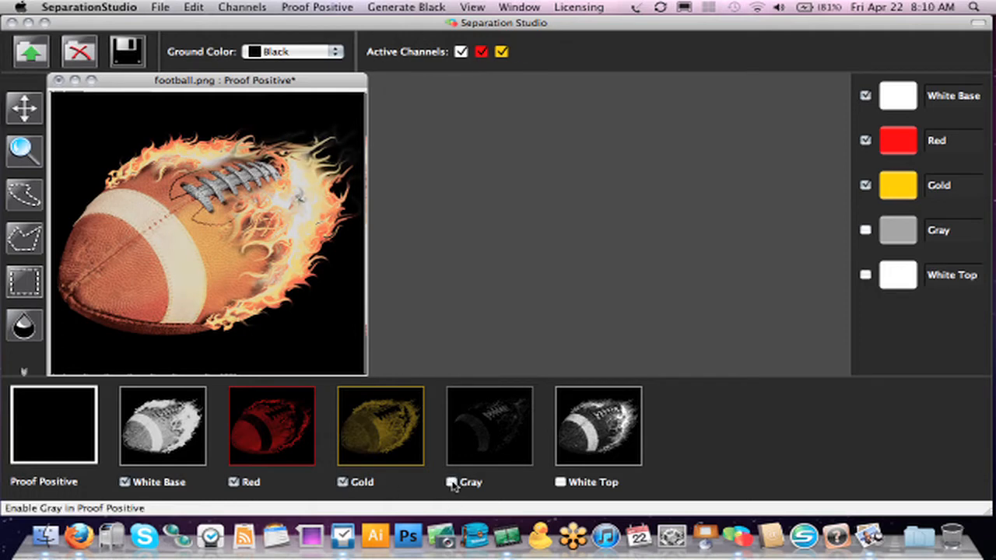
# Examine the football's laces up close in the Proof Positive composite and in the Gray channel alone
pyautogui.click(253, 222)
pyautogui.click(254, 219)
pyautogui.click(254, 218)
pyautogui.click(254, 218)
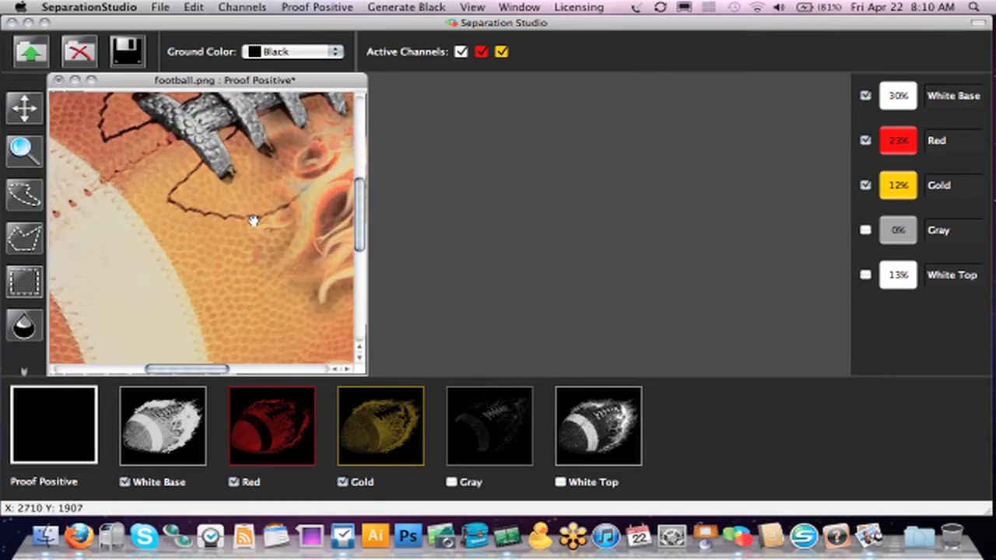
pyautogui.click(484, 420)
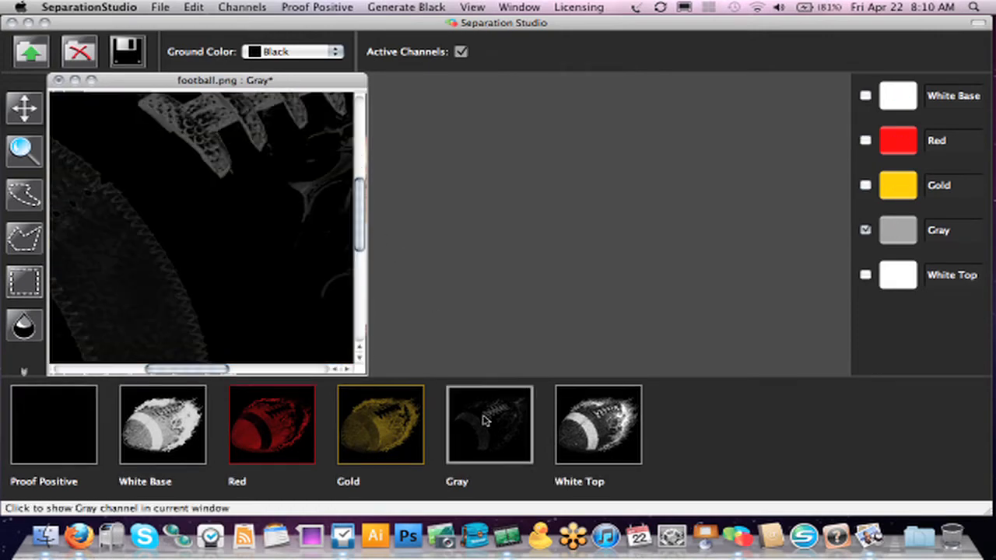
pyautogui.keyDown('alt'); pyautogui.click(283, 217); pyautogui.keyUp('alt')
pyautogui.keyDown('alt'); pyautogui.click(283, 217); pyautogui.keyUp('alt')
pyautogui.keyDown('alt'); pyautogui.click(283, 217); pyautogui.keyUp('alt')
pyautogui.keyDown('alt'); pyautogui.click(282, 217); pyautogui.keyUp('alt')
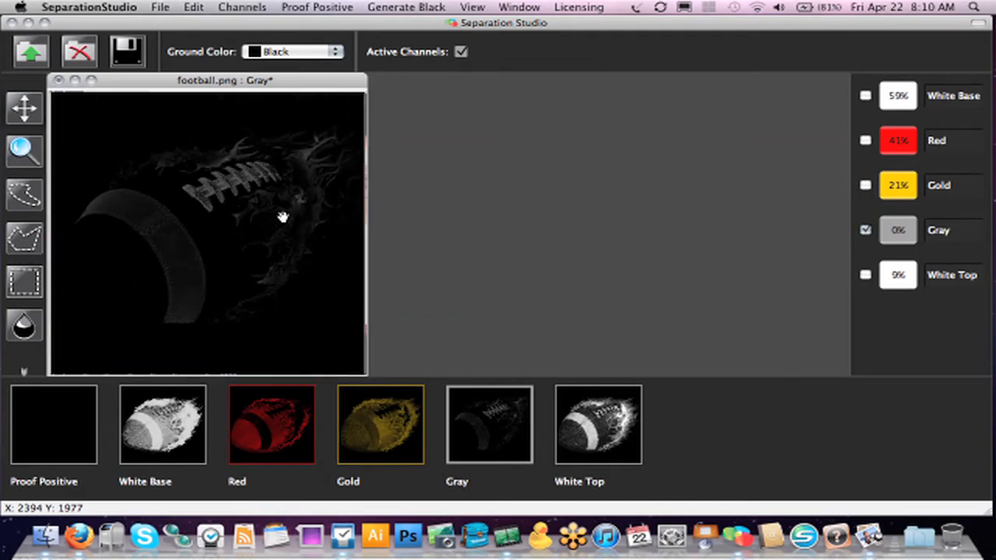
pyautogui.keyDown('alt'); pyautogui.click(283, 216); pyautogui.keyUp('alt')
# Set the ground color to a custom white with RGB values 255, 255, 255
pyautogui.click(286, 52)
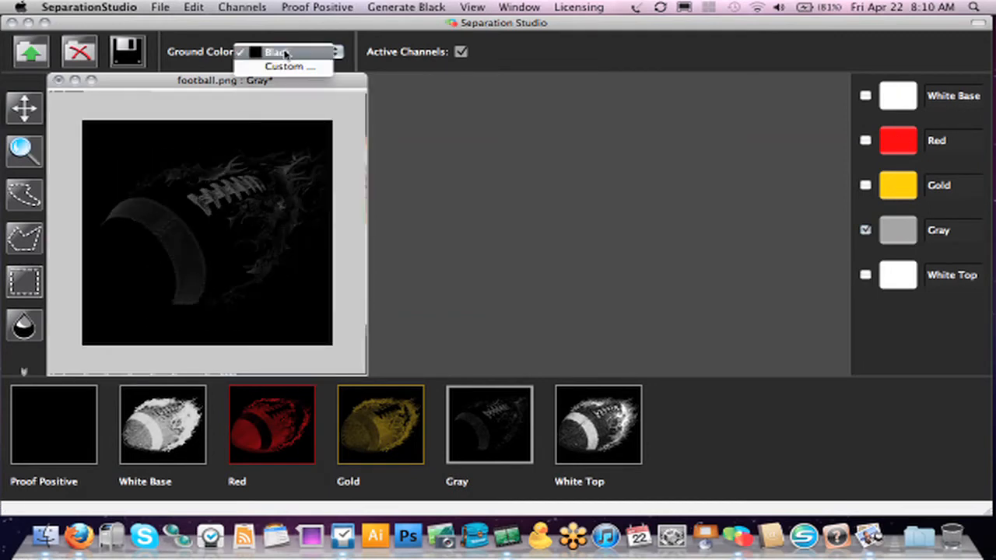
pyautogui.click(247, 66)
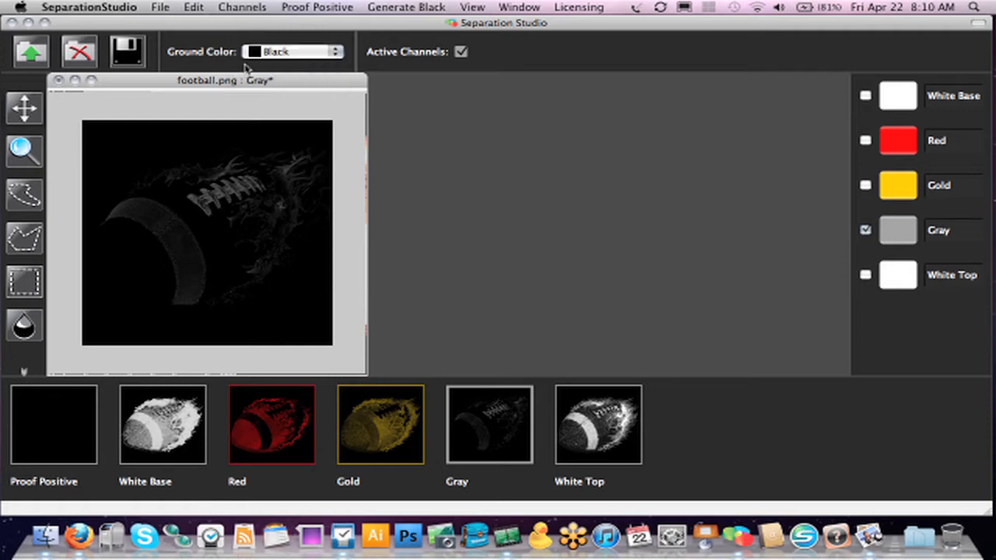
pyautogui.moveTo(346, 226); pyautogui.dragTo(288, 173)
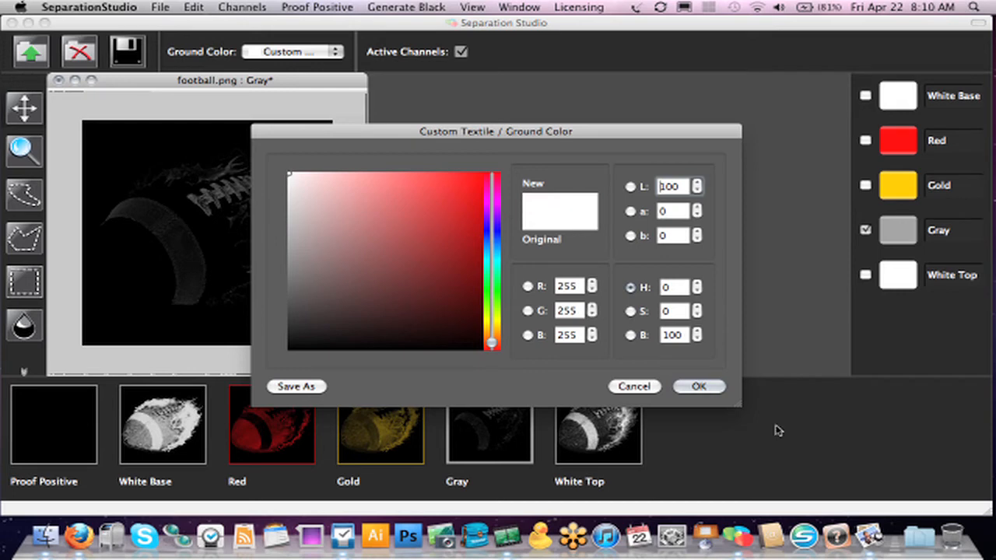
pyautogui.click(716, 386)
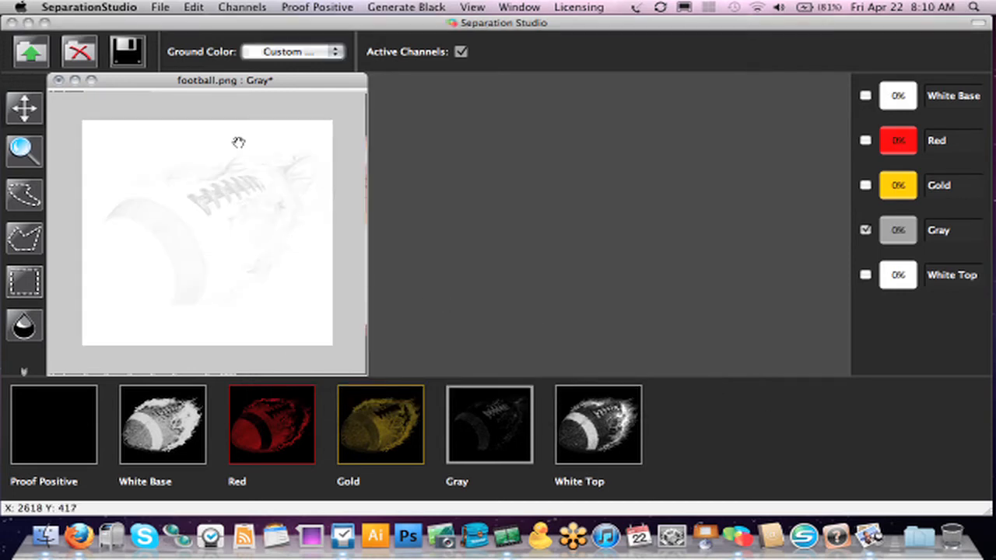
# Examine the Gray and Red channels against the white ground, both up close and with the whole football in view
pyautogui.click(238, 141)
pyautogui.click(238, 141)
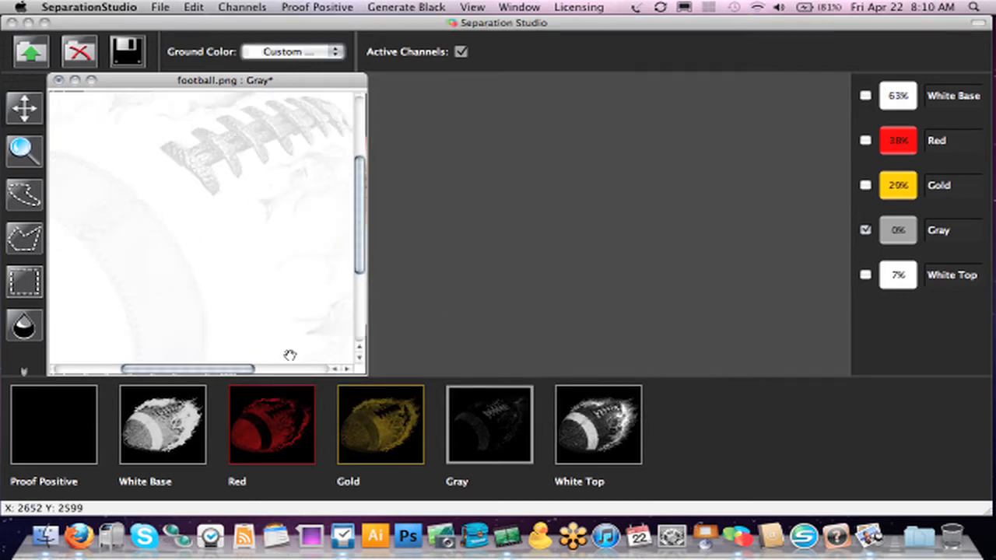
pyautogui.click(271, 433)
pyautogui.press('super+minus')
pyautogui.press('super+minus')
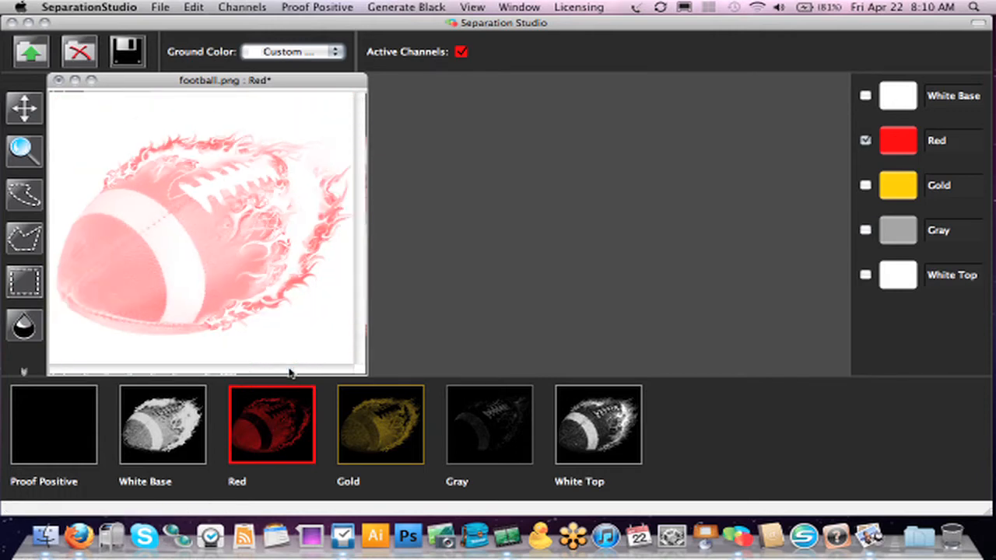
pyautogui.press('super+plus')
pyautogui.press('super+plus')
pyautogui.press('super+plus')
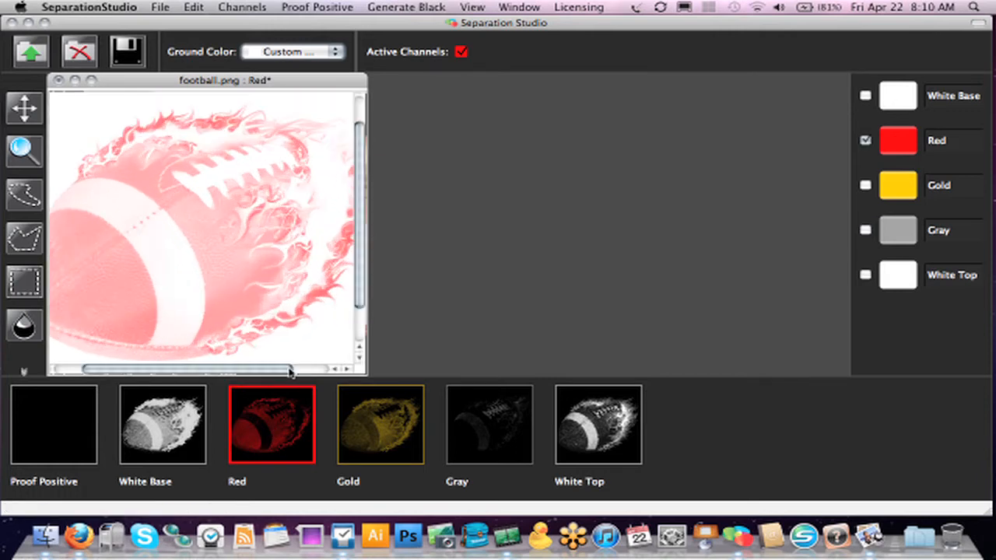
pyautogui.press('super+minus')
pyautogui.press('super+minus')
pyautogui.press('super+minus')
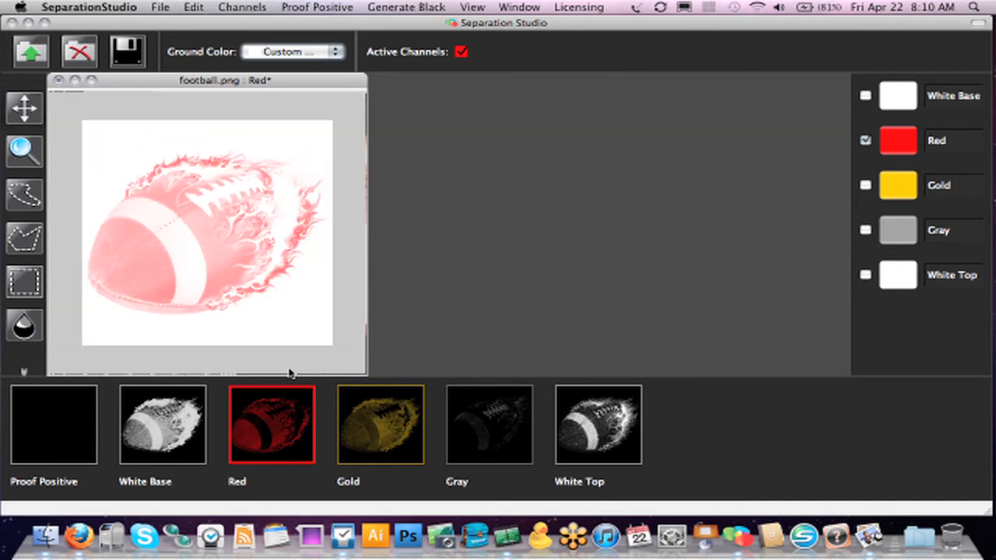
pyautogui.click(517, 435)
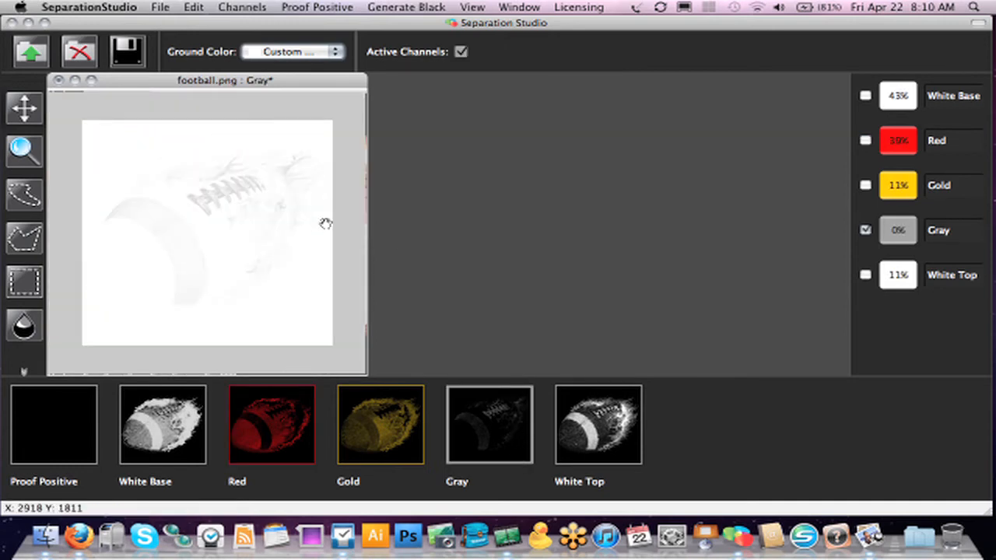
# Set the ground color to Black and show the football's Proof Positive composite
pyautogui.click(267, 52)
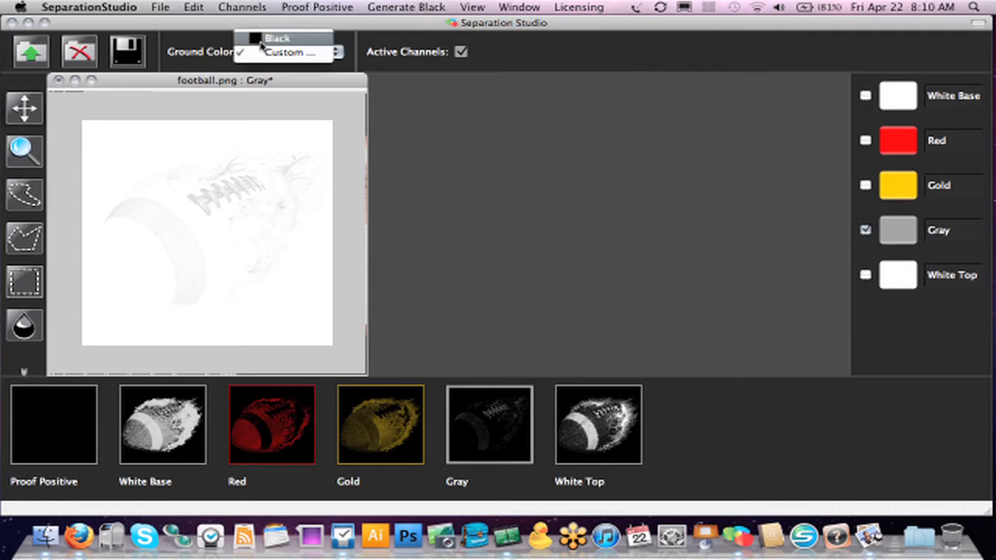
pyautogui.click(266, 36)
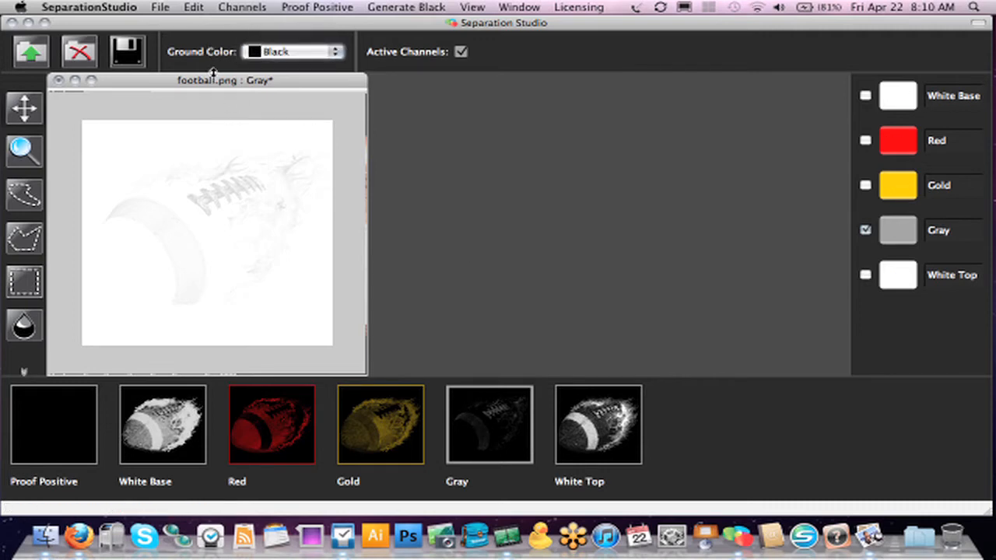
pyautogui.click(66, 418)
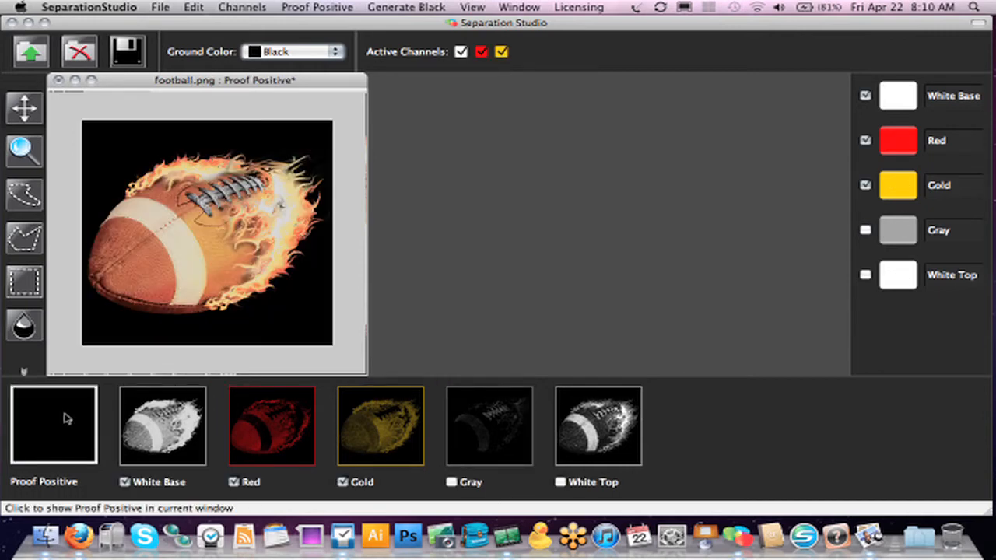
# Compare the Proof Positive composite with the Gray channel on and off, and delete the Gray channel
pyautogui.click(503, 418)
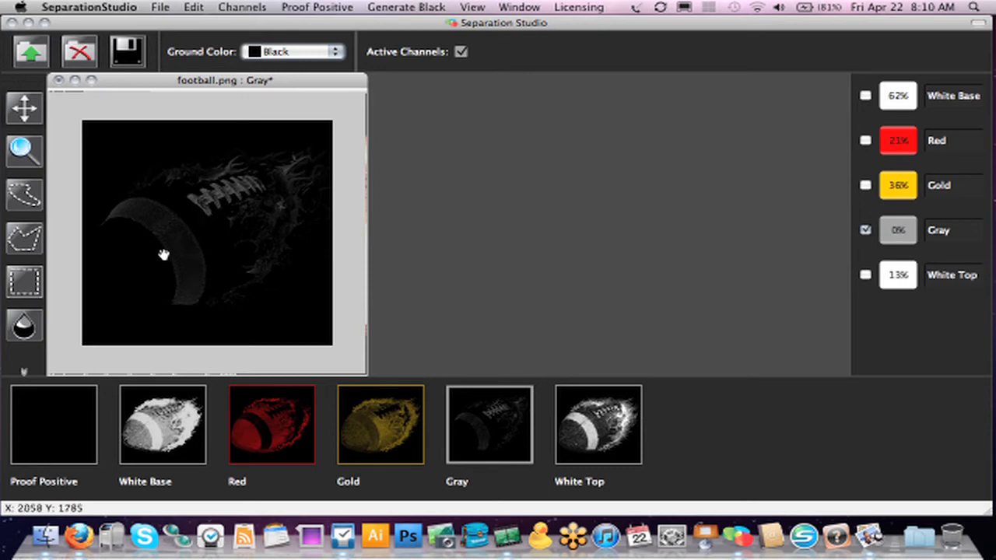
pyautogui.click(76, 421)
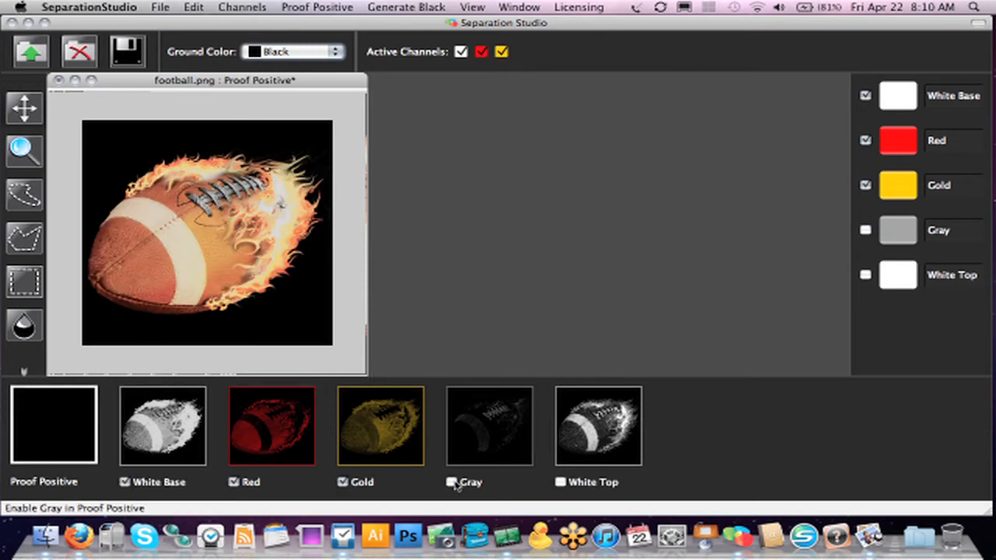
pyautogui.click(452, 482)
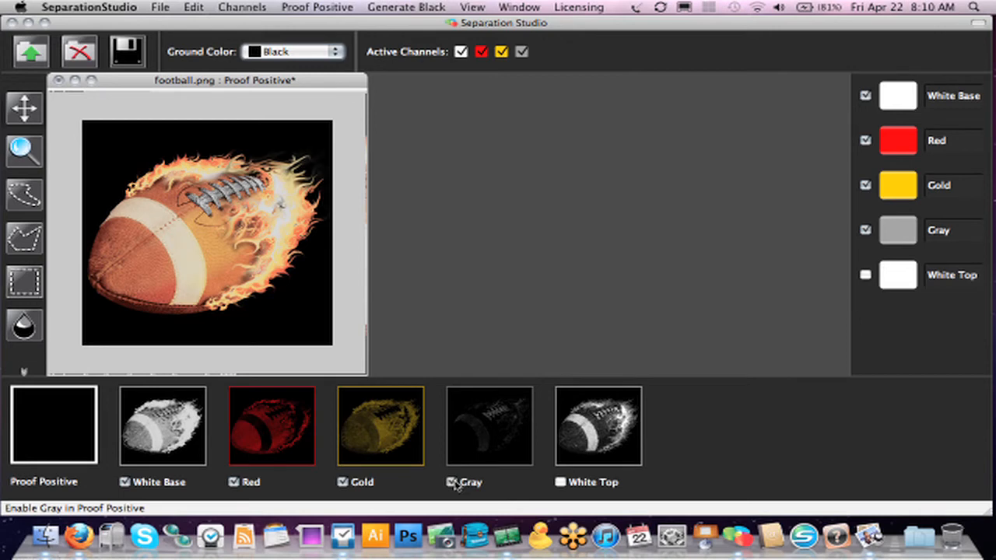
pyautogui.click(451, 482)
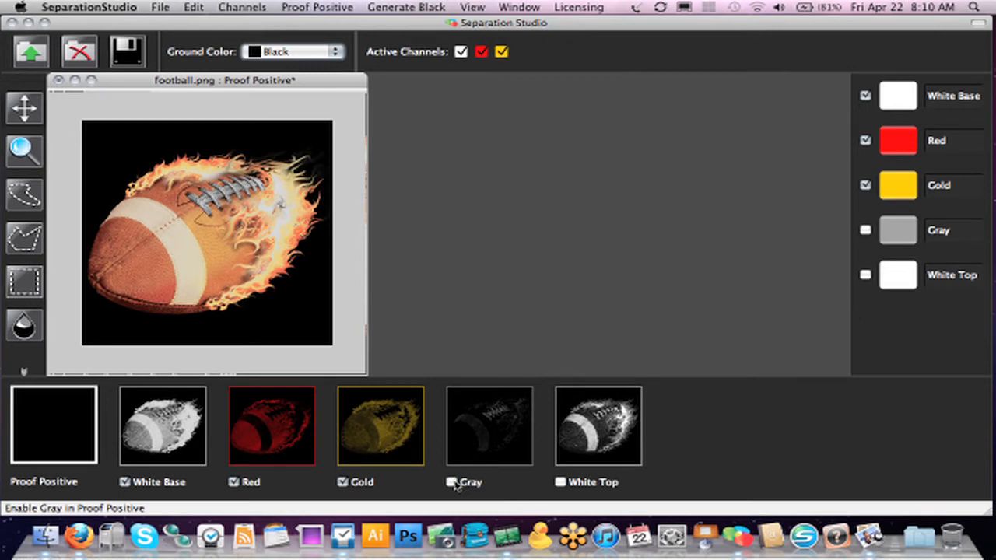
pyautogui.rightClick(464, 412)
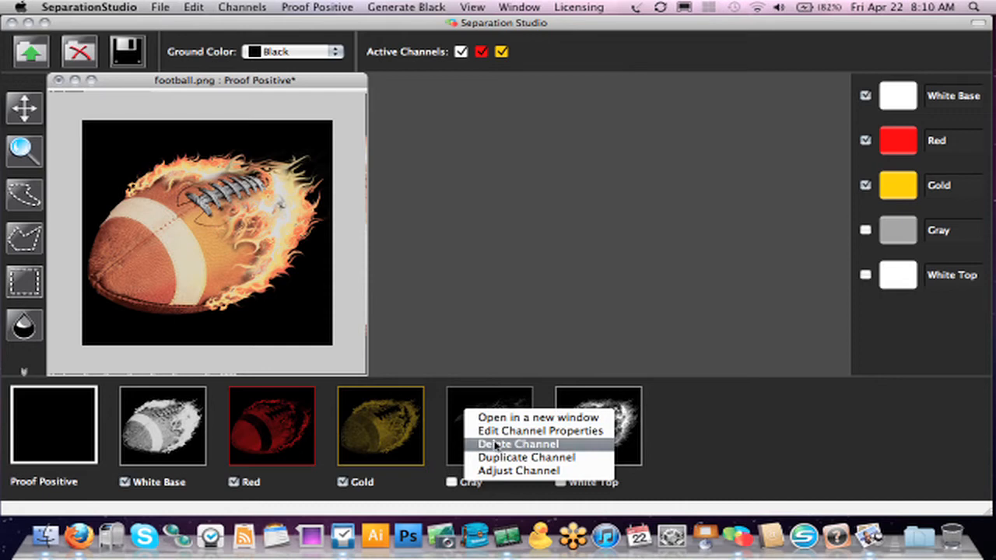
pyautogui.click(495, 444)
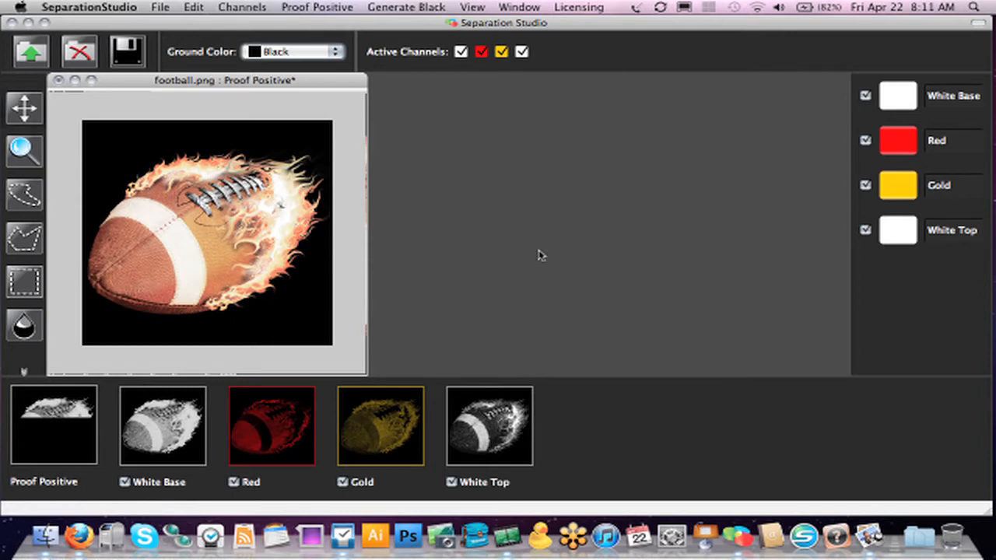
# Disable Red, Gold and White Top so the Proof Positive composite shows White Base alone
pyautogui.click(234, 483)
pyautogui.click(342, 483)
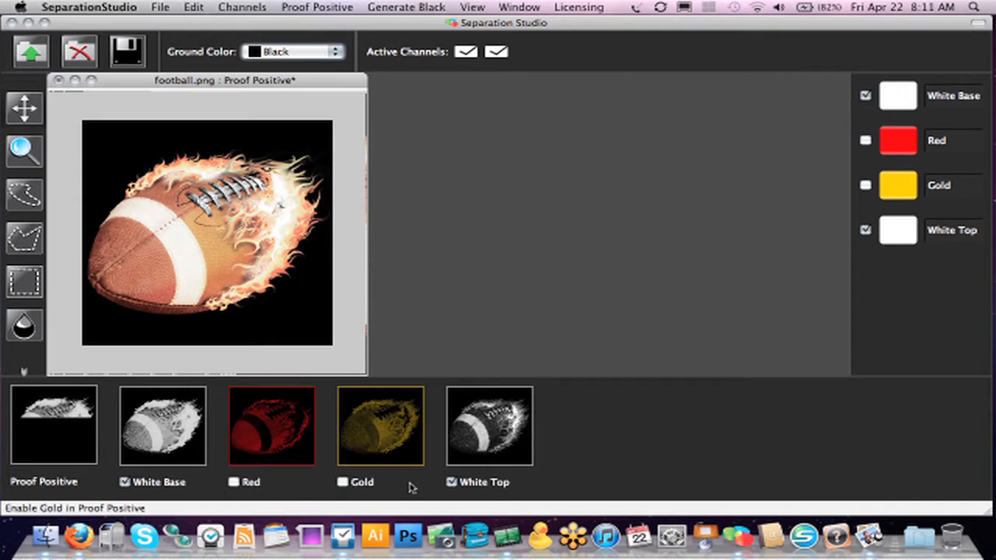
pyautogui.click(451, 482)
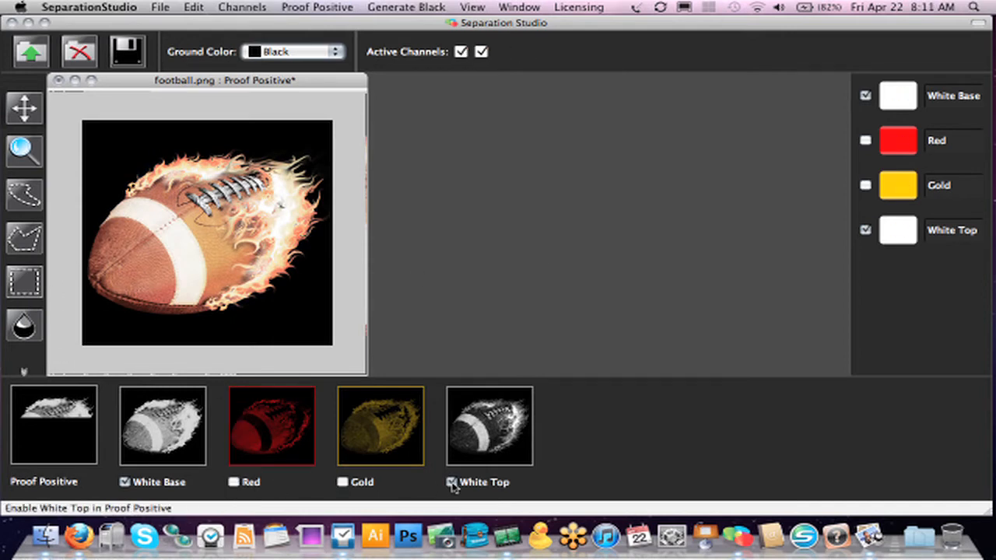
pyautogui.click(132, 484)
pyautogui.click(129, 485)
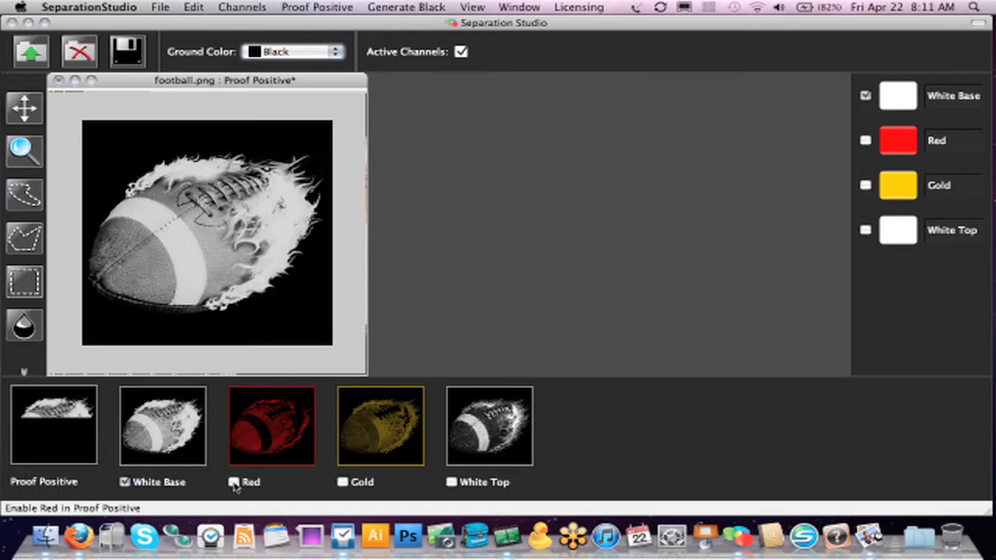
# Add Red and Gold over White Base in the composite and compare it with White Top on and off
pyautogui.click(233, 483)
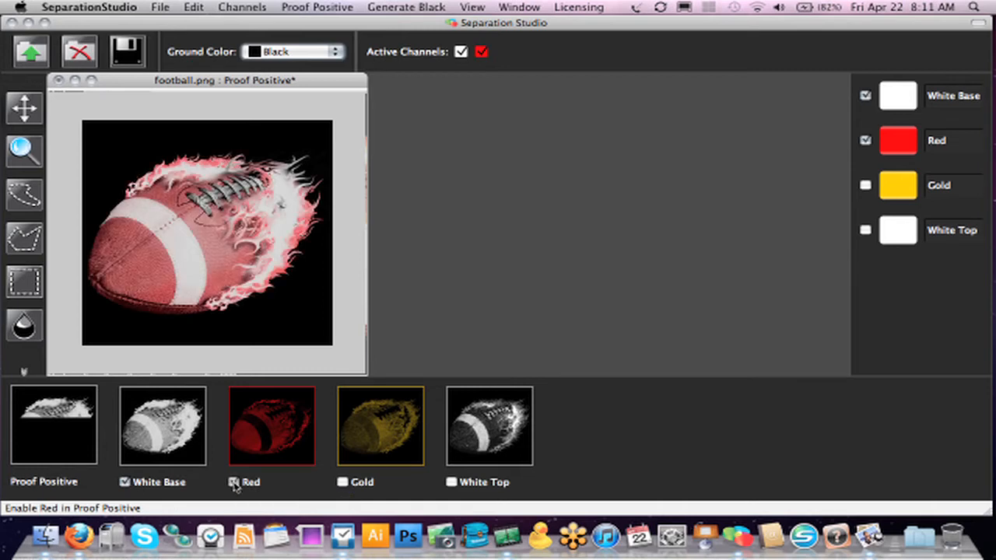
pyautogui.click(342, 482)
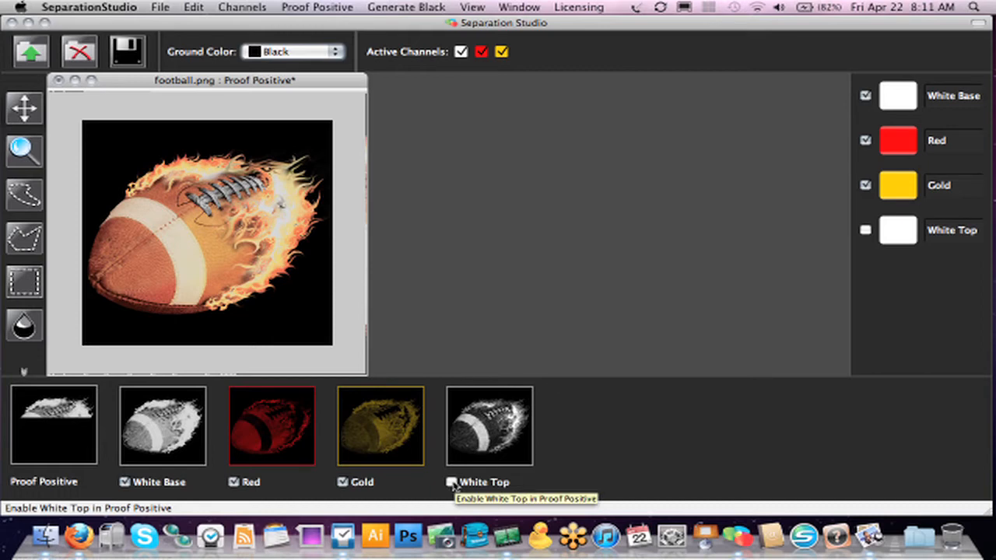
pyautogui.click(451, 482)
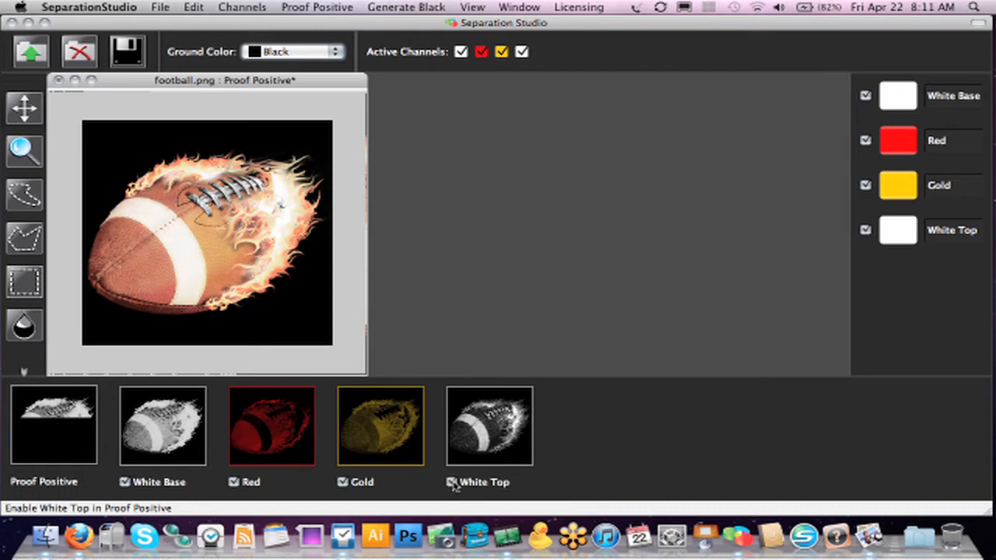
pyautogui.click(452, 482)
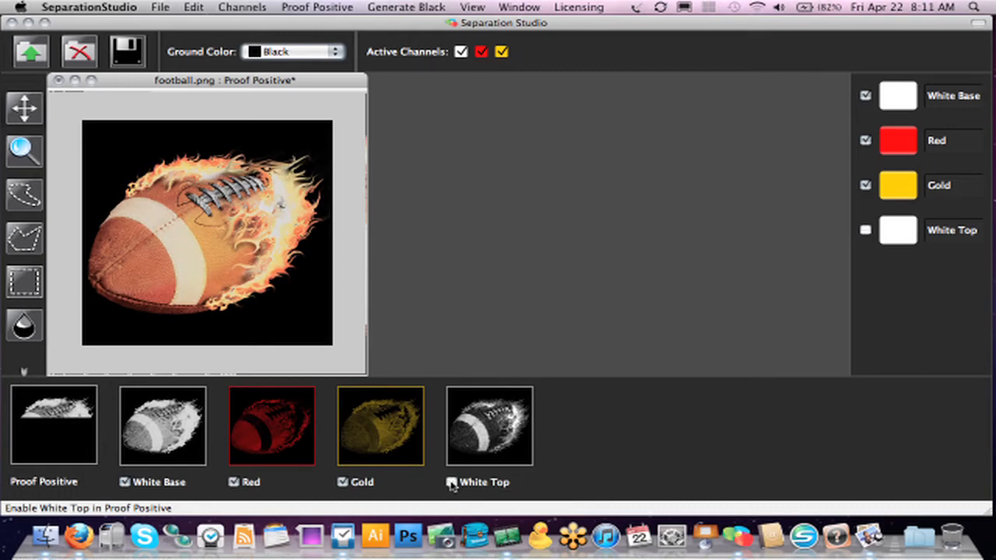
# Examine the laces and flames up close with White Top off and on, leaving White Top enabled in the whole-football view
pyautogui.scroll(3, 259, 184)
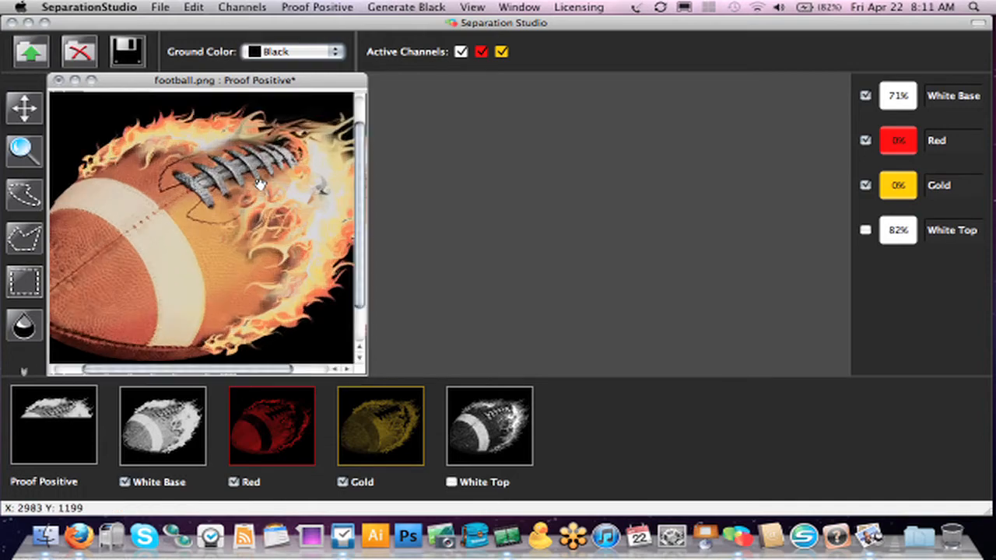
pyautogui.hscroll(5, 257, 169)
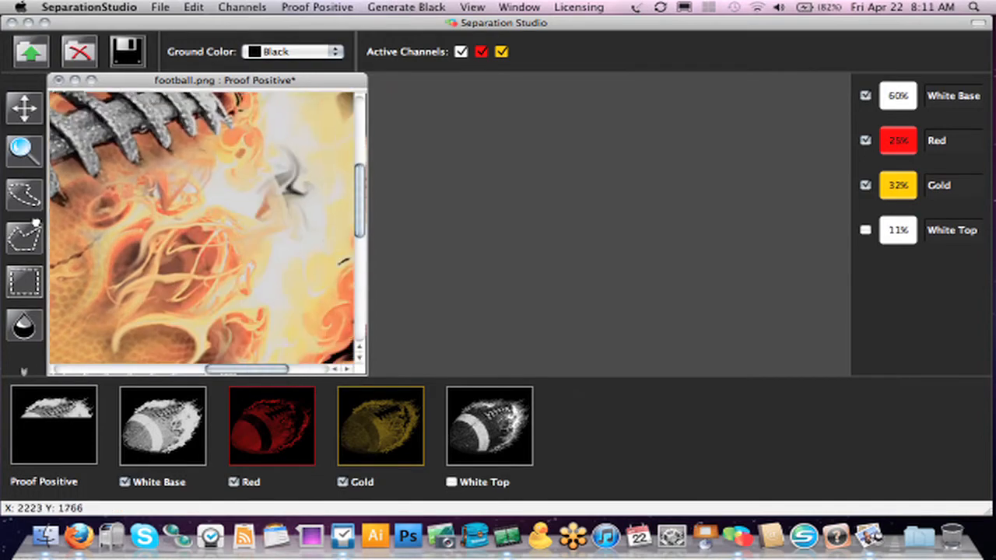
pyautogui.click(451, 483)
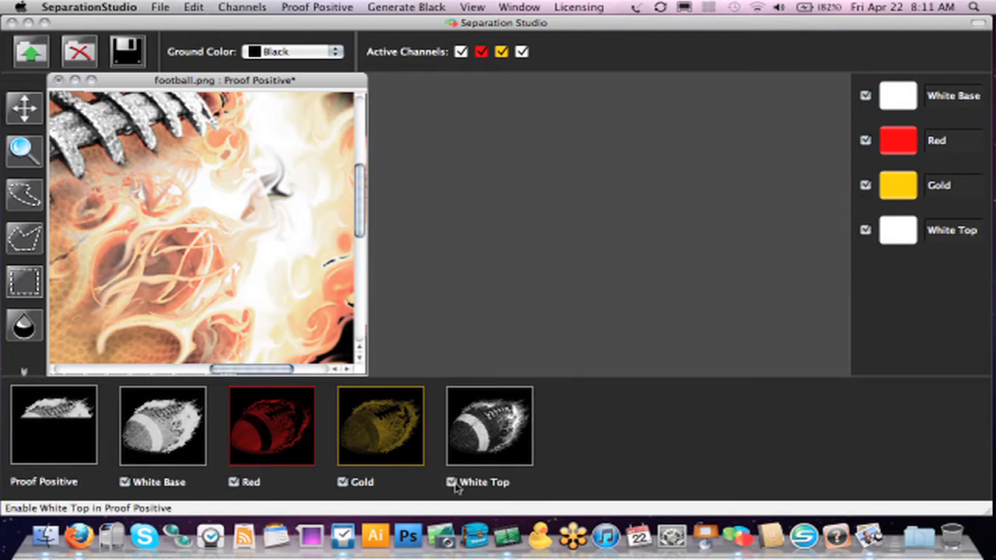
pyautogui.press('super+minus')
pyautogui.press('super+minus')
pyautogui.press('super+minus')
pyautogui.press('super+minus')
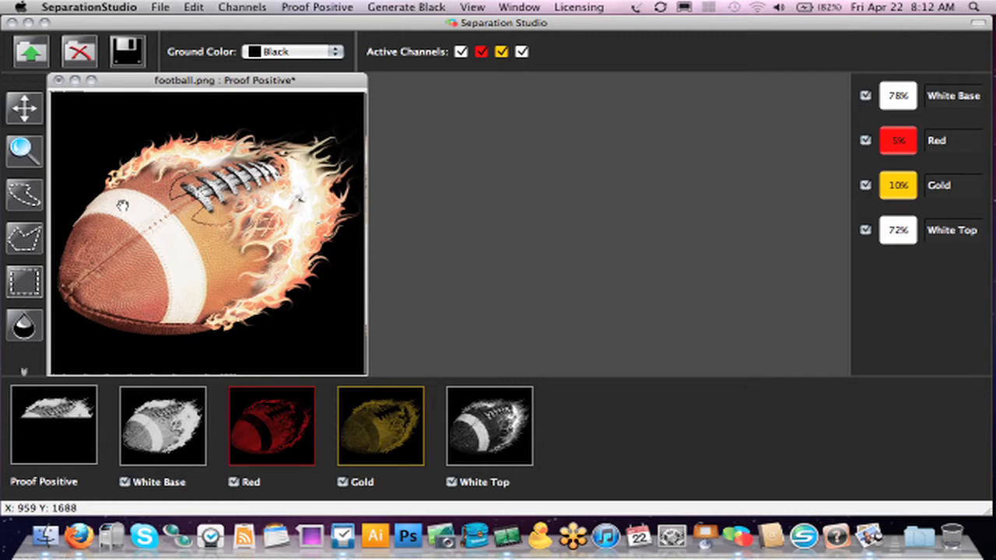
# Preview a saturation range adjustment of Red in the composite, trying High Saturation 39 and 21 and Low Saturation 71 and 98, and cancel it
pyautogui.doubleClick(954, 146)
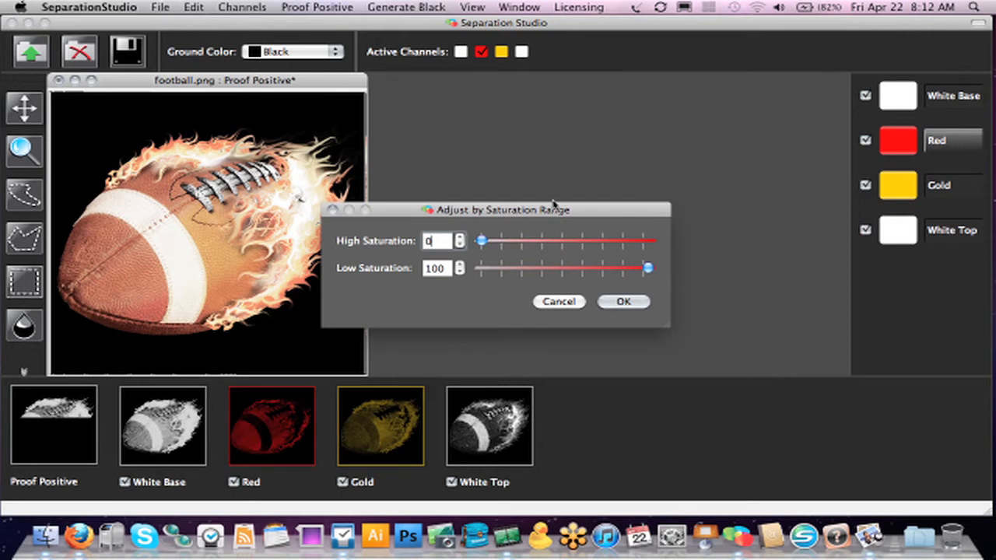
pyautogui.moveTo(540, 214); pyautogui.dragTo(610, 132)
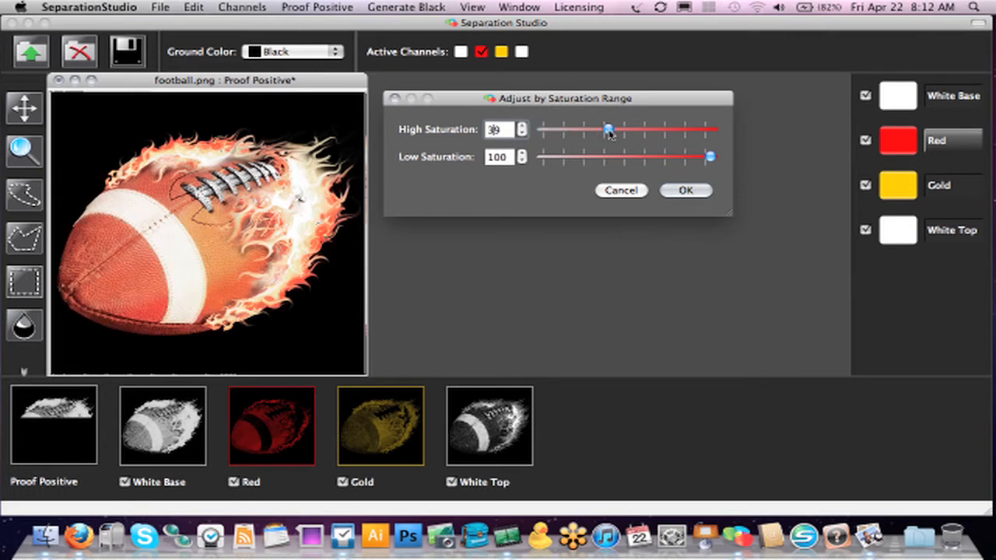
pyautogui.moveTo(610, 133); pyautogui.dragTo(580, 133)
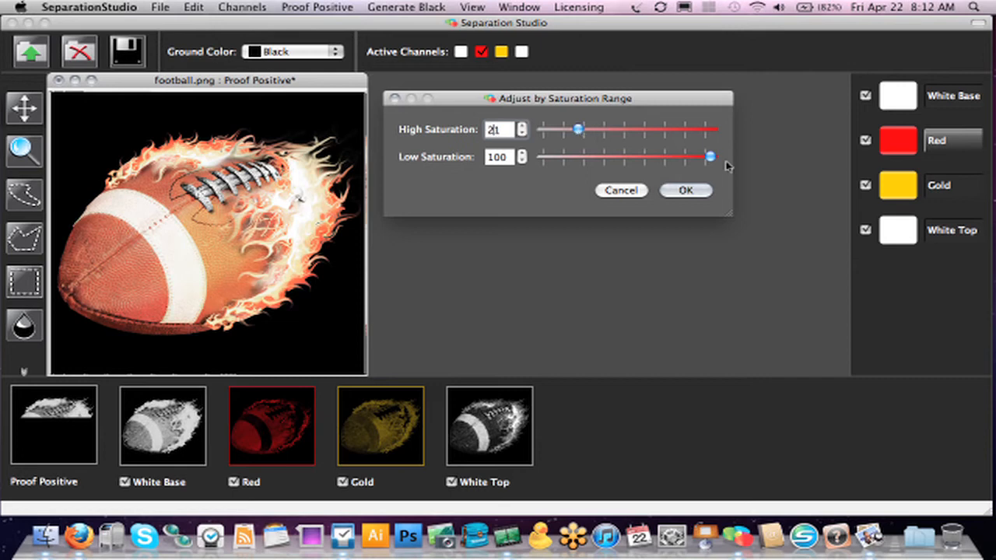
pyautogui.moveTo(710, 157); pyautogui.dragTo(663, 157)
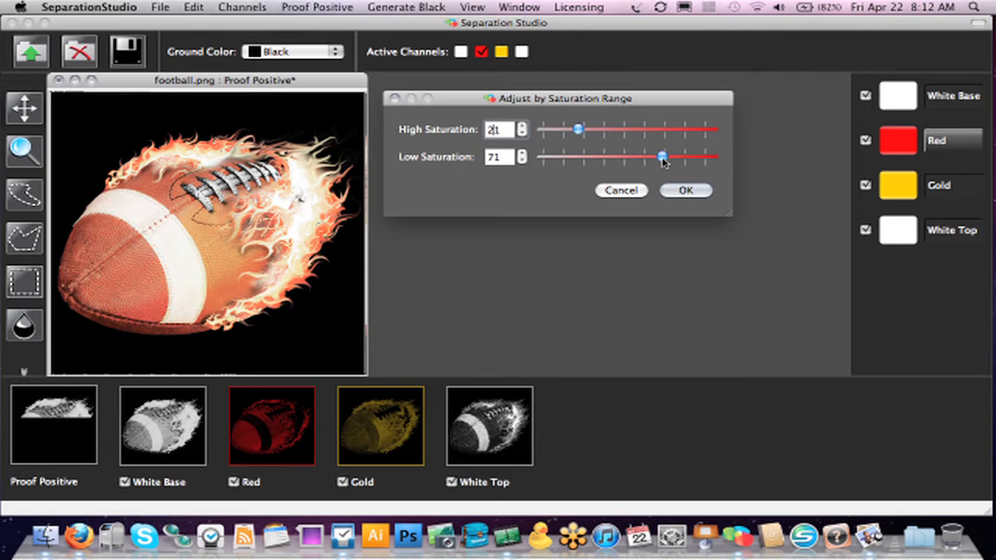
pyautogui.moveTo(662, 158); pyautogui.dragTo(708, 157)
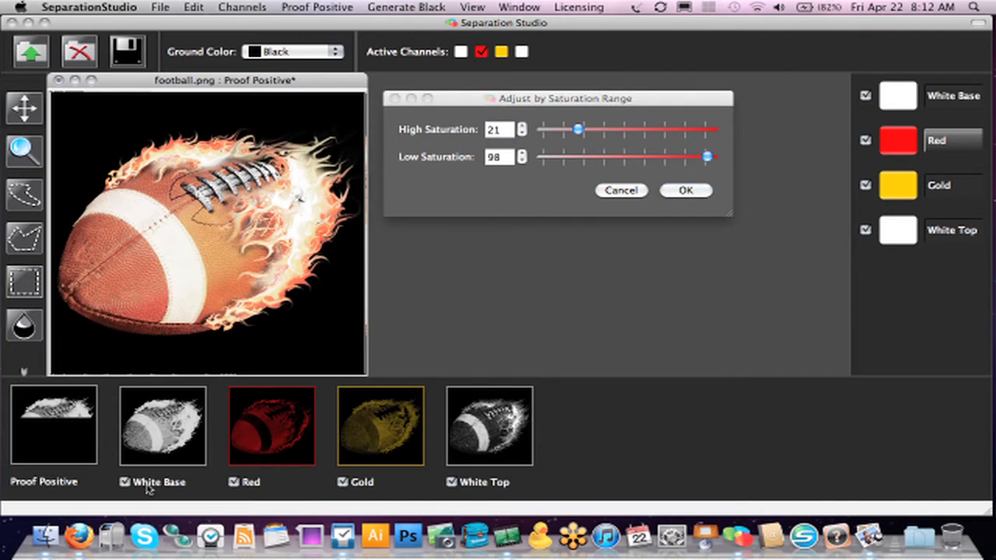
pyautogui.click(626, 191)
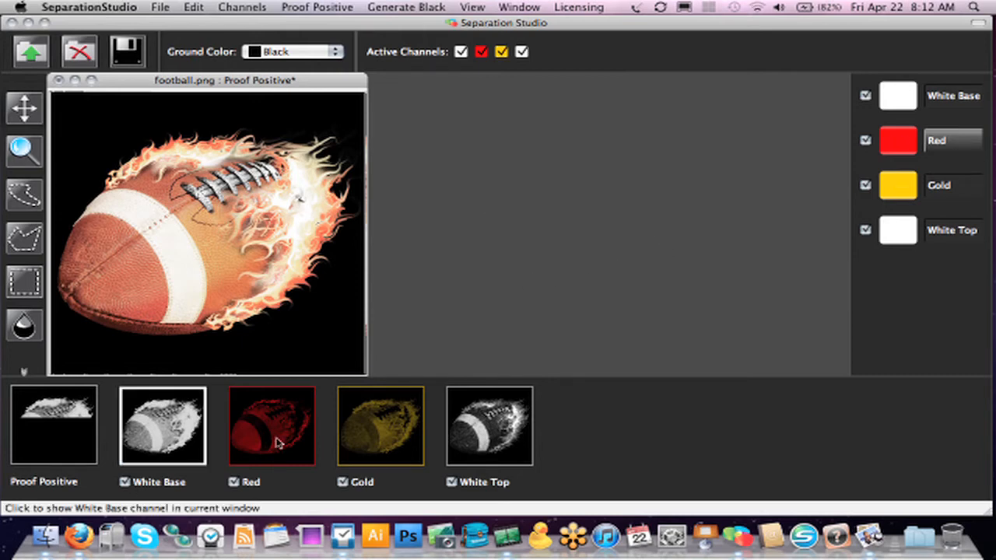
# Preview saturation range adjustments on the Red channel alone, up to High Saturation 58 and Low Saturation 90, cancel them and return to the composite
pyautogui.click(277, 442)
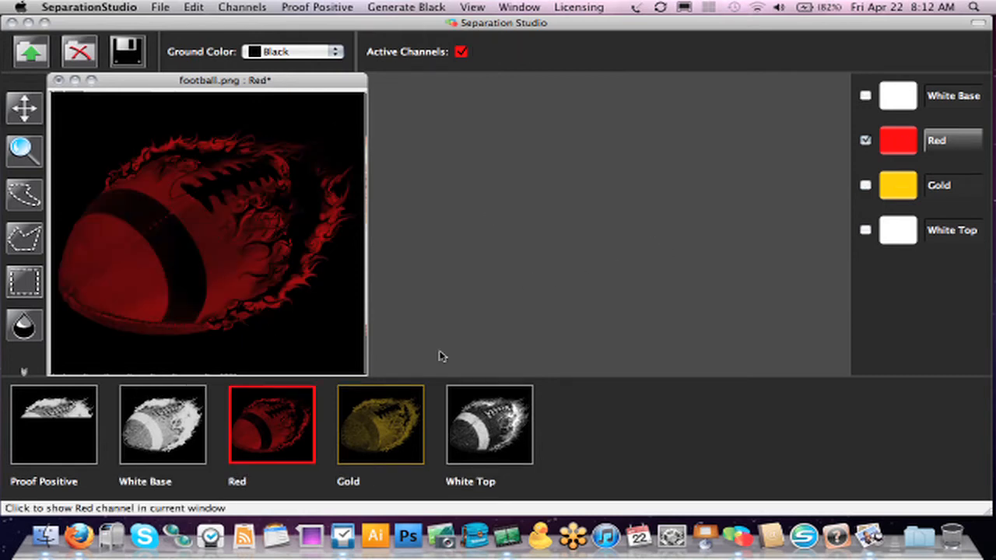
pyautogui.doubleClick(960, 141)
pyautogui.moveTo(482, 242); pyautogui.dragTo(688, 149)
pyautogui.click(660, 177)
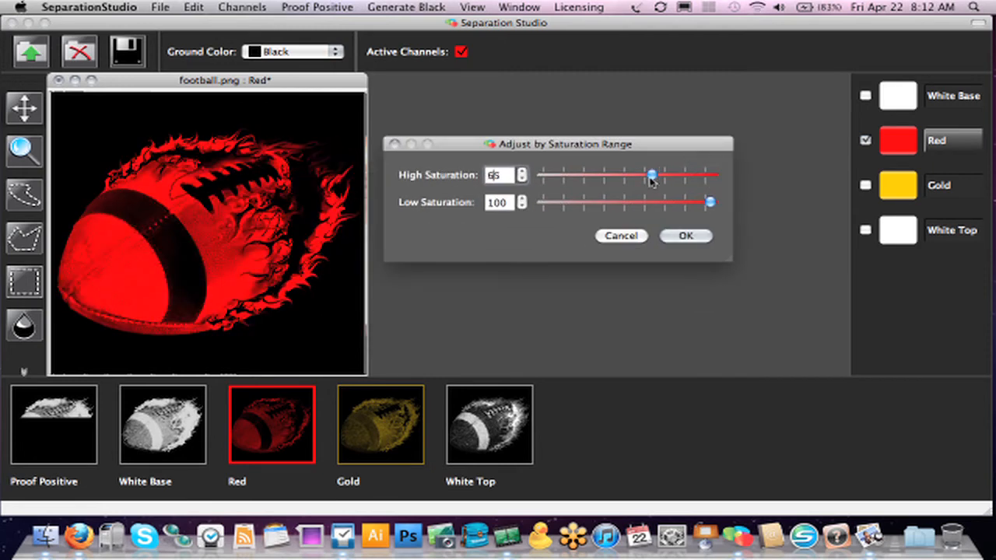
pyautogui.click(597, 175)
pyautogui.moveTo(582, 178)
pyautogui.mouseDown()
pyautogui.moveTo(541, 178)
pyautogui.moveTo(581, 178)
pyautogui.moveTo(566, 177)
pyautogui.mouseUp()
pyautogui.click(519, 178)
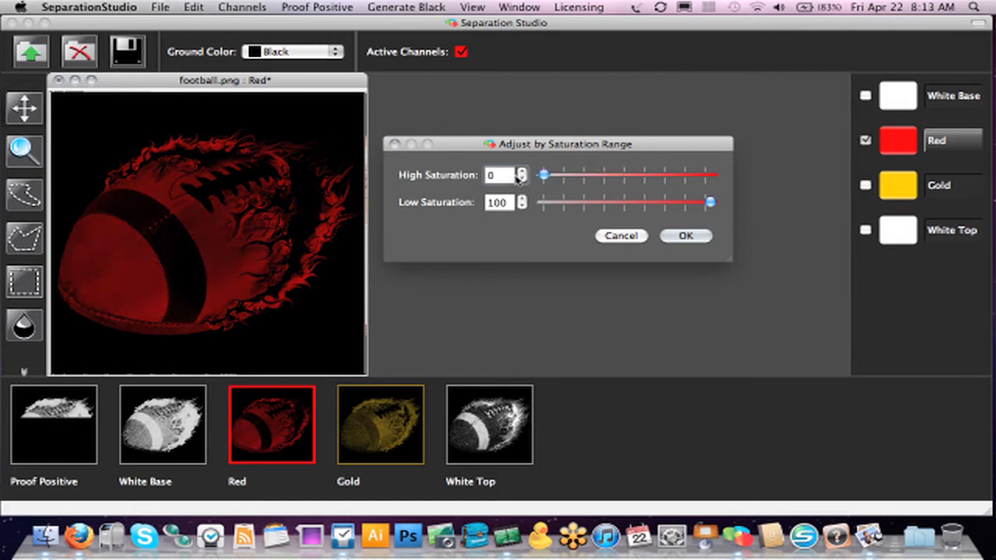
pyautogui.click(553, 175)
pyautogui.moveTo(708, 203); pyautogui.dragTo(626, 210)
pyautogui.moveTo(562, 182); pyautogui.dragTo(694, 203)
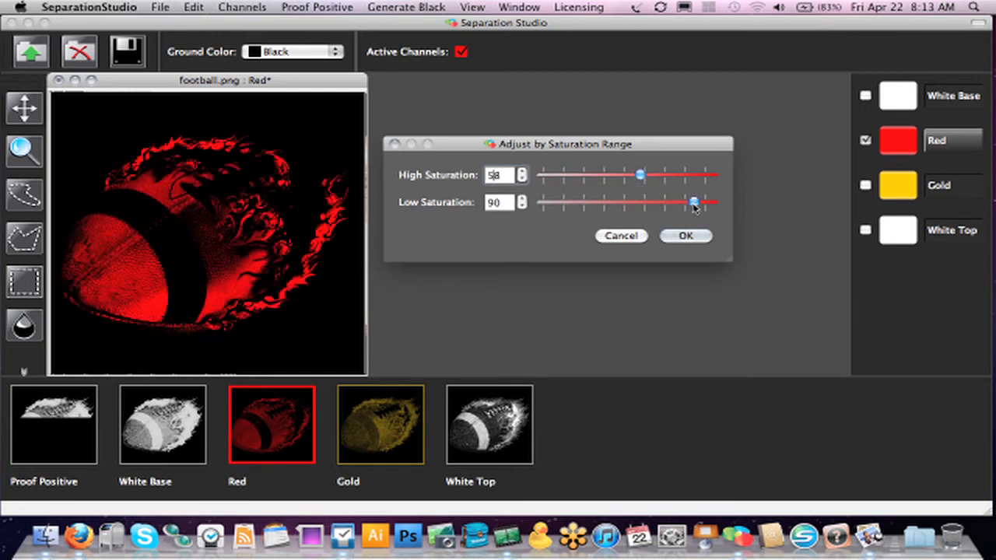
pyautogui.click(621, 236)
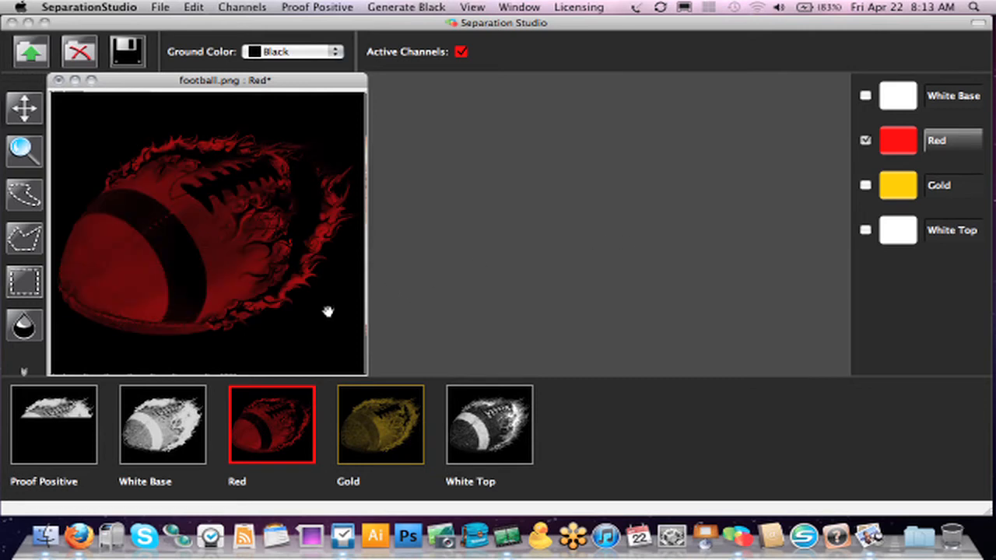
pyautogui.click(53, 424)
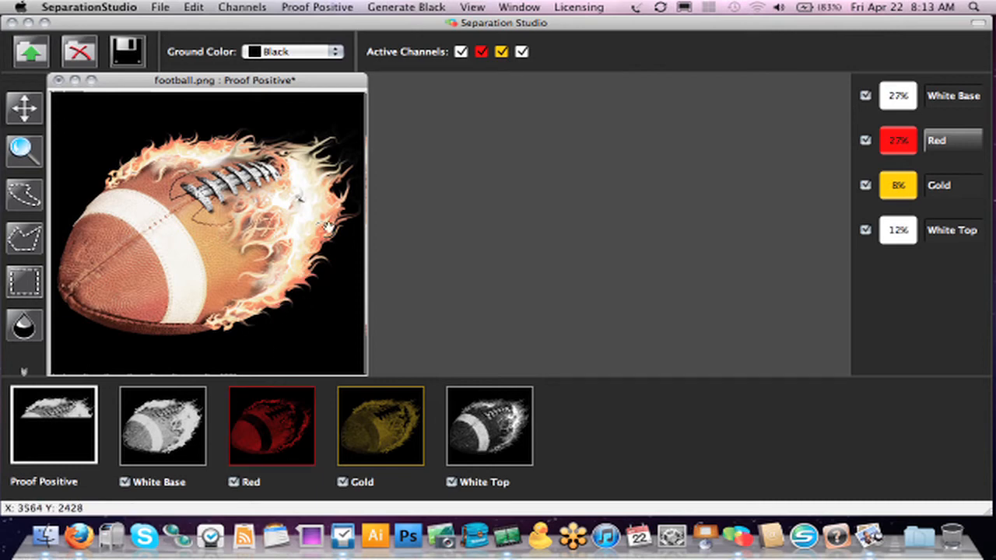
# Set the saturating brush on the Red channel to a 200 px diameter with the Low Saturation range
pyautogui.click(272, 413)
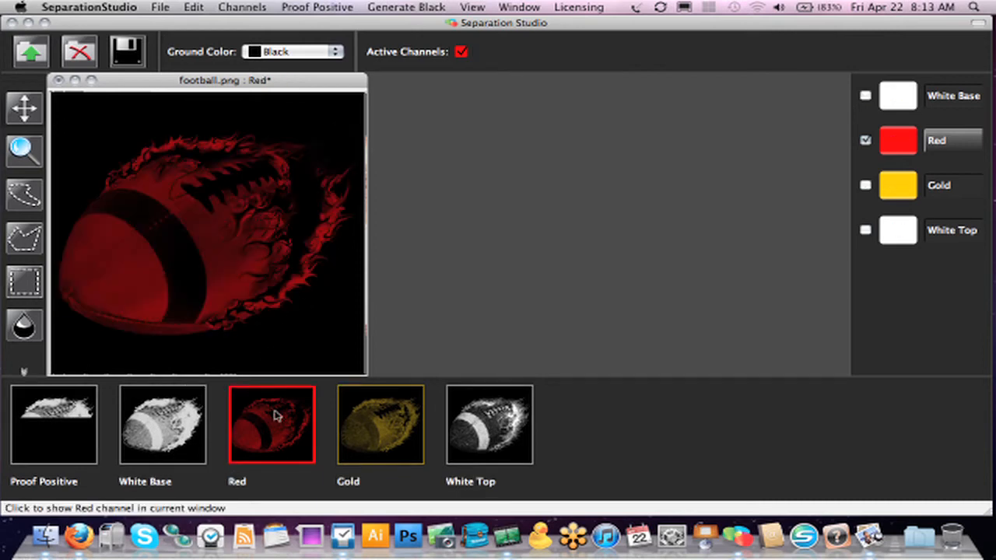
pyautogui.click(25, 328)
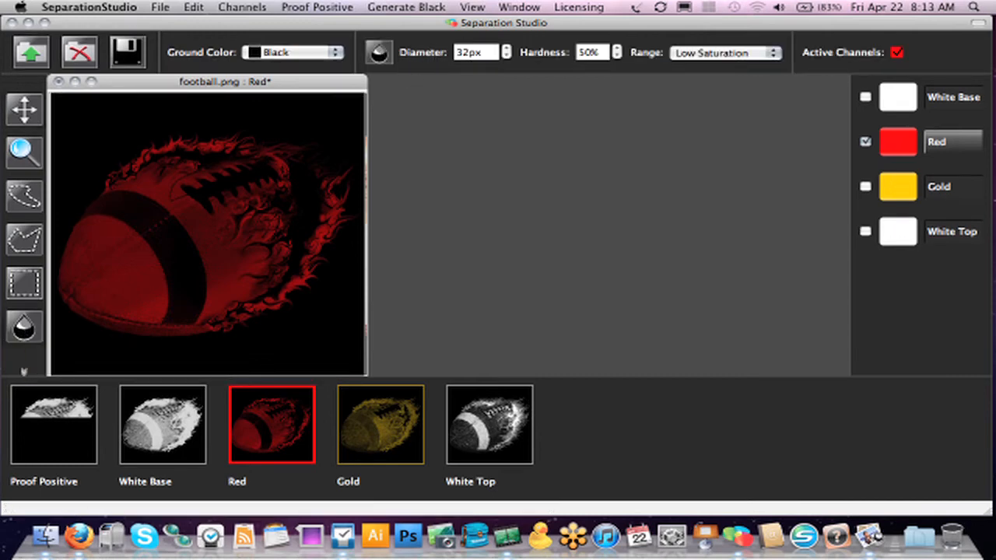
pyautogui.press('Tab')
pyautogui.write('200')
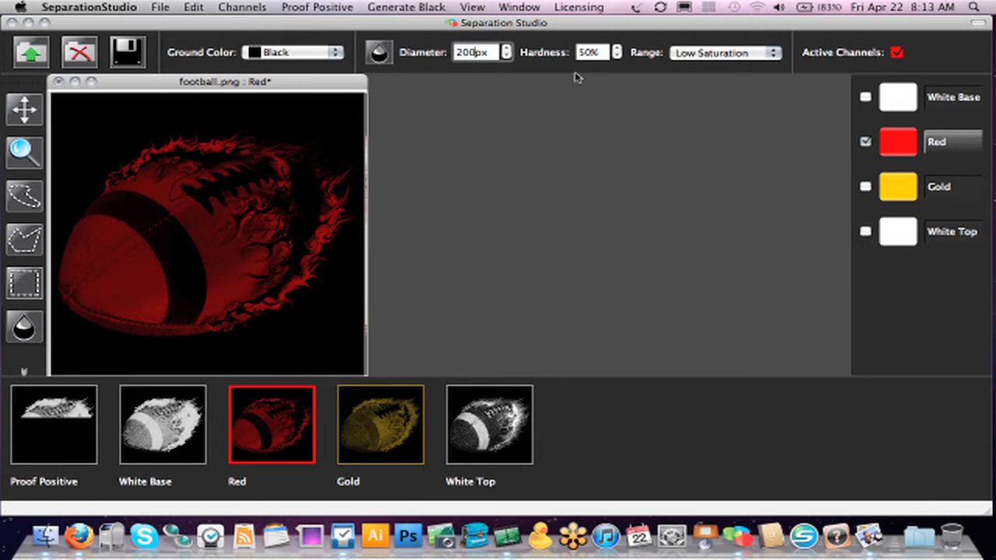
pyautogui.click(702, 53)
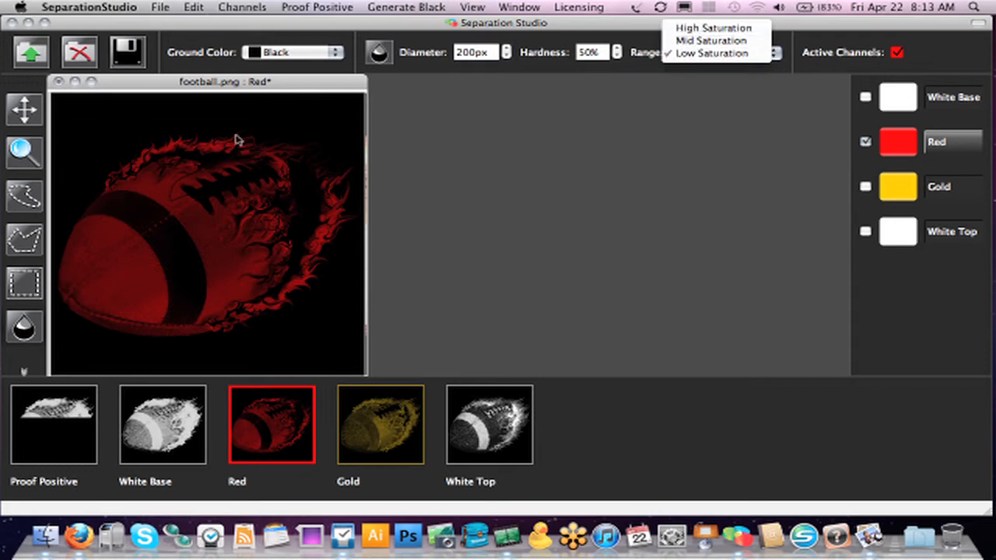
pyautogui.click(282, 117)
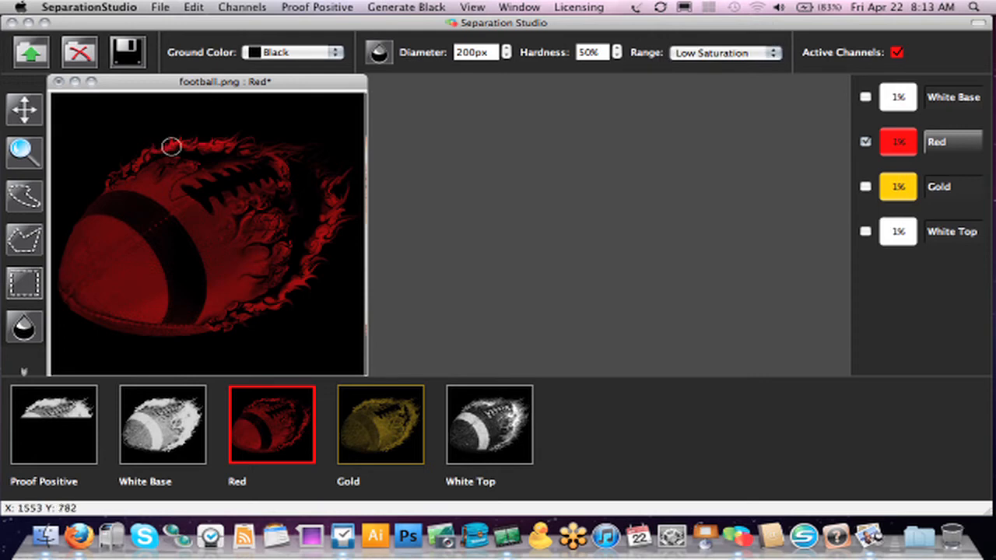
# Brush more red into the upper flames and the curled flame at the end of the laces on the Red channel
pyautogui.scroll(3, 256, 141)
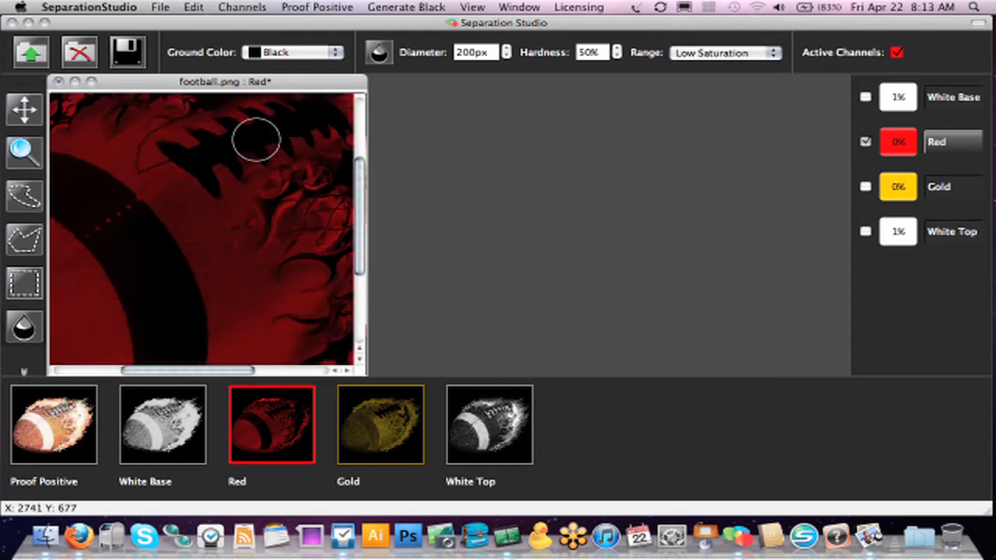
pyautogui.press('space')
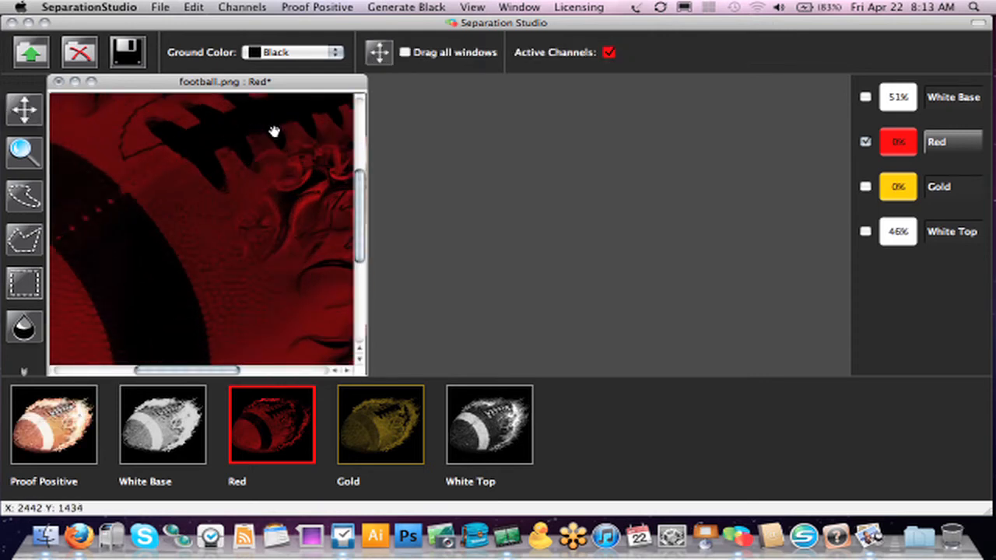
pyautogui.moveTo(274, 131); pyautogui.dragTo(235, 211)
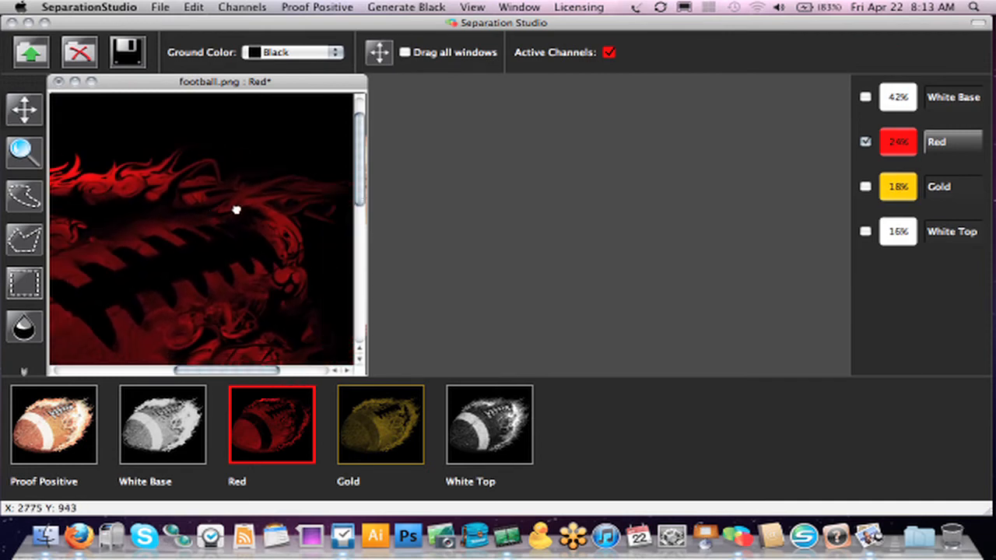
pyautogui.click(41, 324)
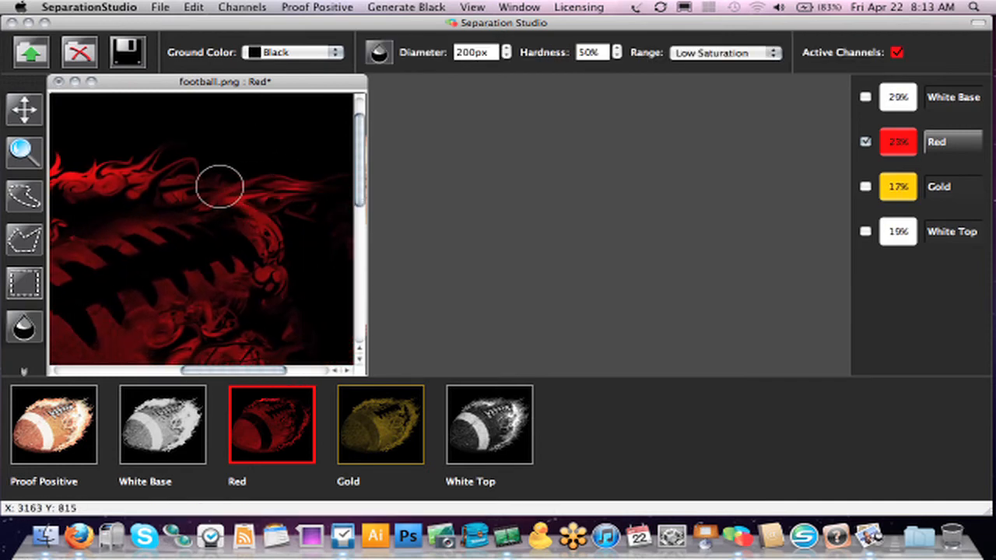
pyautogui.moveTo(219, 187)
pyautogui.mouseDown()
pyautogui.moveTo(336, 182)
pyautogui.moveTo(201, 182)
pyautogui.moveTo(129, 170)
pyautogui.moveTo(204, 177)
pyautogui.moveTo(164, 158)
pyautogui.moveTo(279, 235)
pyautogui.moveTo(259, 222)
pyautogui.moveTo(273, 249)
pyautogui.mouseUp()
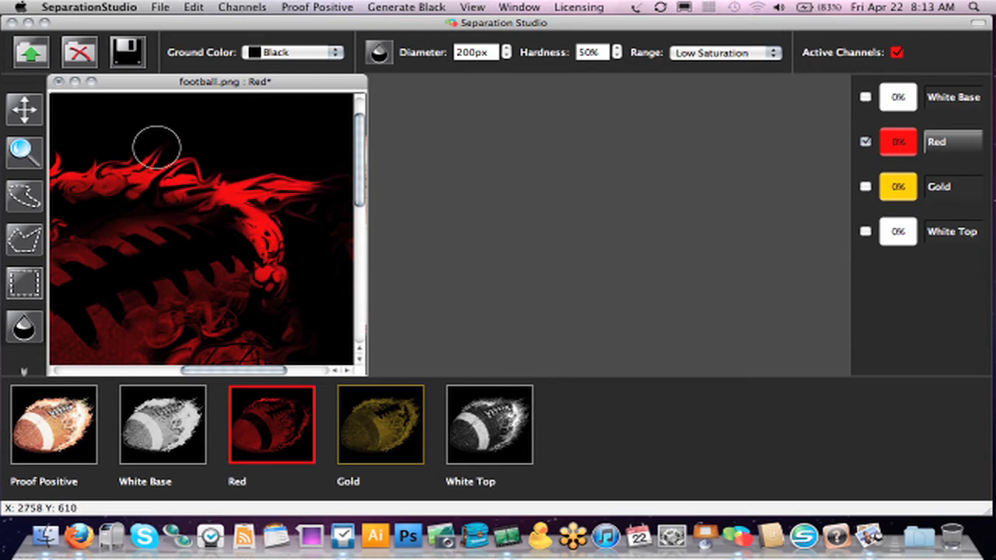
pyautogui.moveTo(157, 146)
pyautogui.mouseDown()
pyautogui.moveTo(180, 143)
pyautogui.moveTo(322, 193)
pyautogui.moveTo(337, 174)
pyautogui.moveTo(340, 195)
pyautogui.moveTo(301, 191)
pyautogui.mouseUp()
# Examine the brushed red flames in the composite with the whole football in view
pyautogui.scroll(-5, 300, 192)
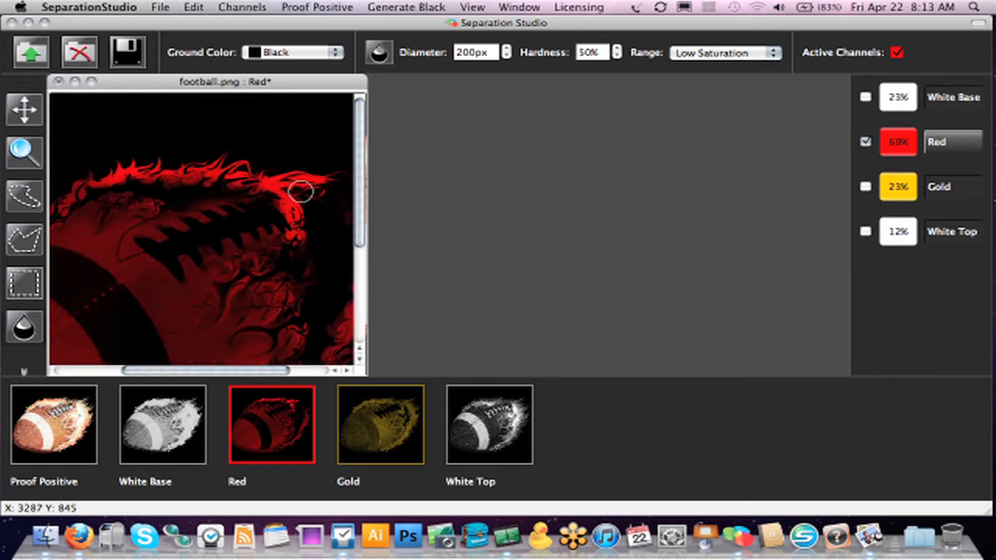
pyautogui.click(78, 441)
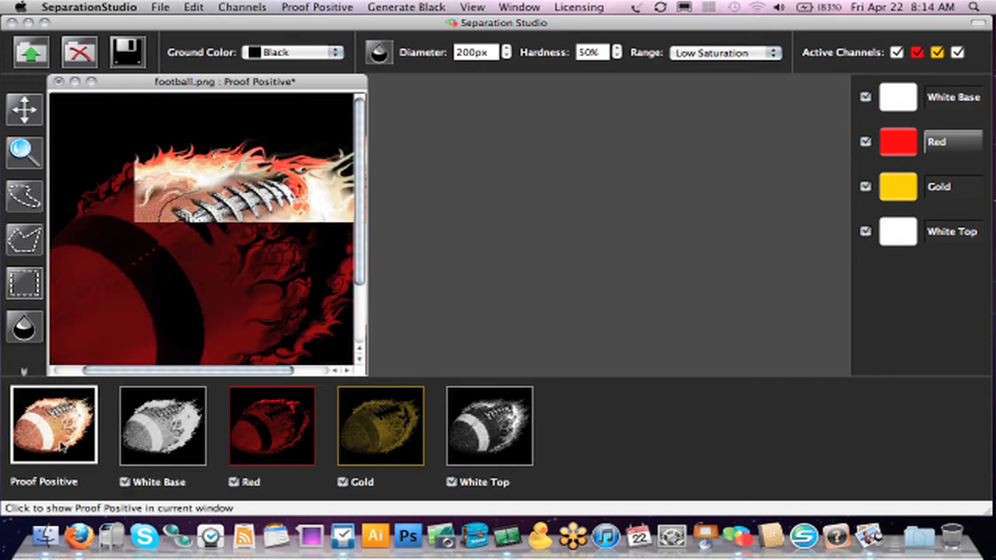
pyautogui.click(23, 109)
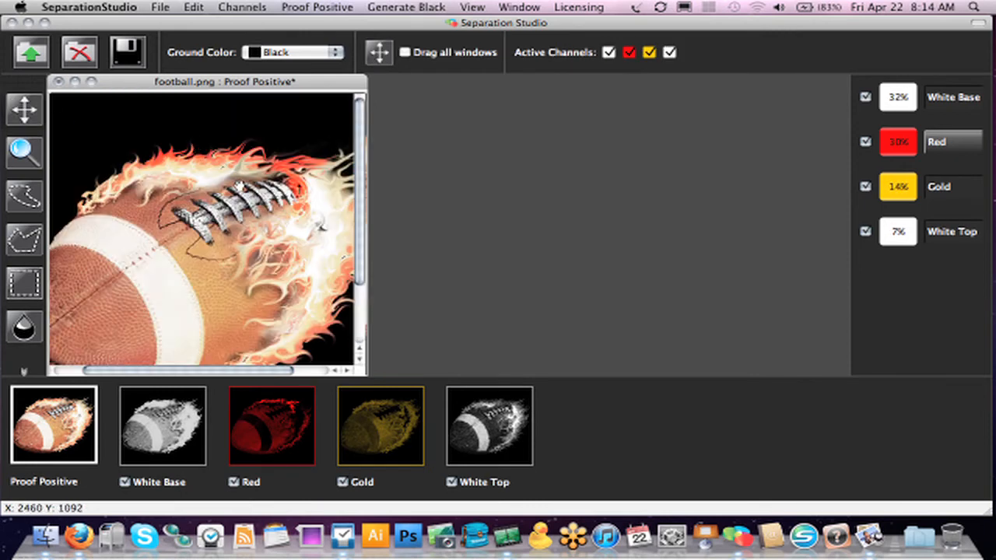
pyautogui.press('super+0')
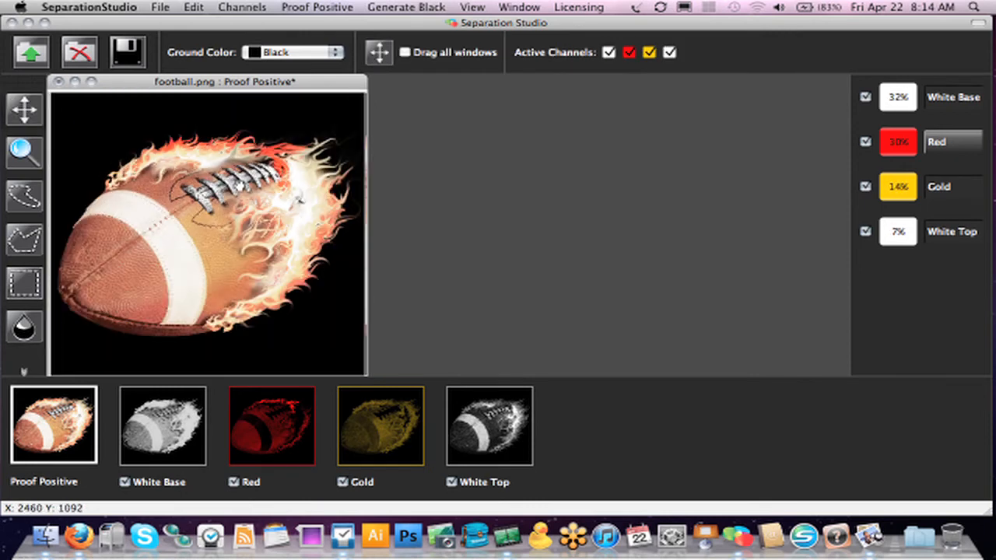
# Saturate the remaining top and trailing flames on the Red channel with a 400 px brush and check them in the composite
pyautogui.click(262, 424)
pyautogui.click(24, 327)
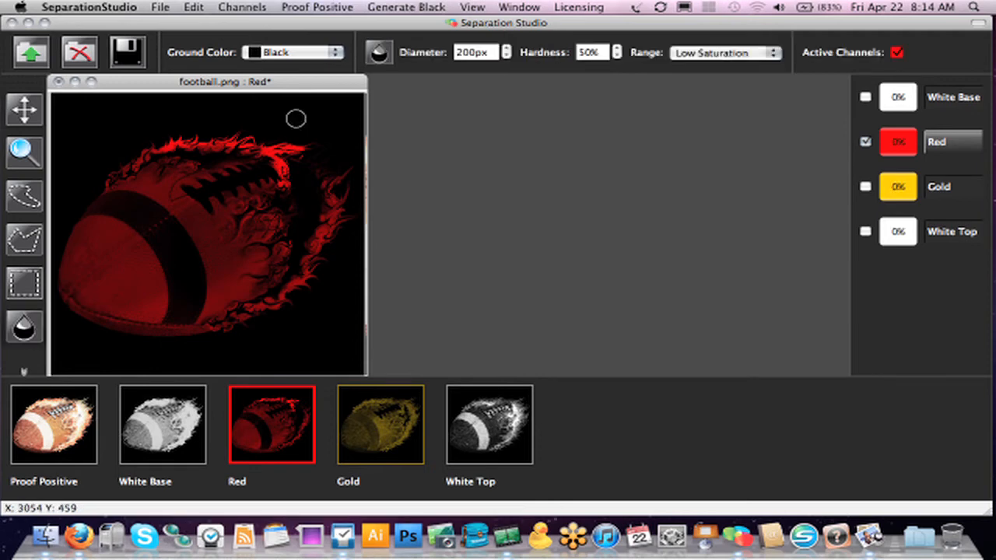
pyautogui.click(381, 53)
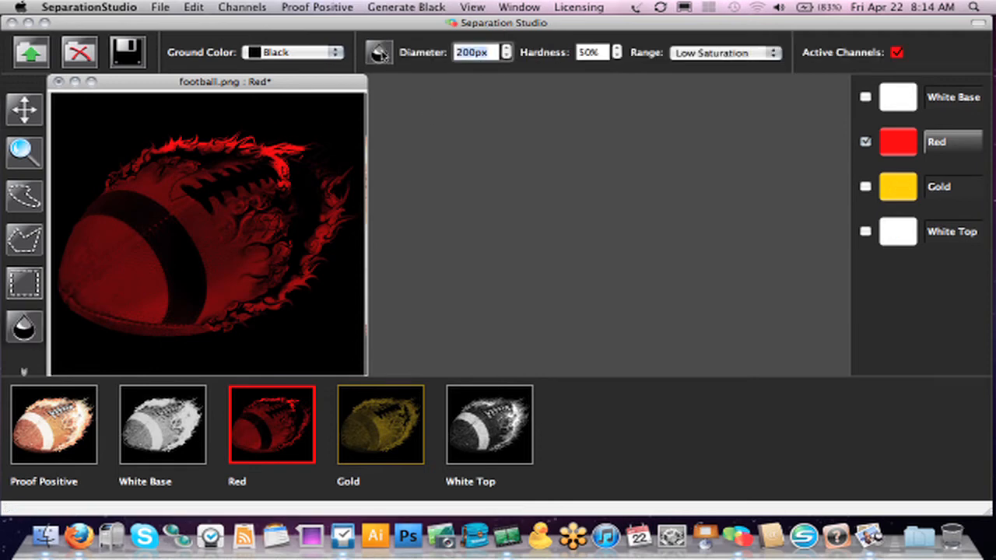
pyautogui.write('40')
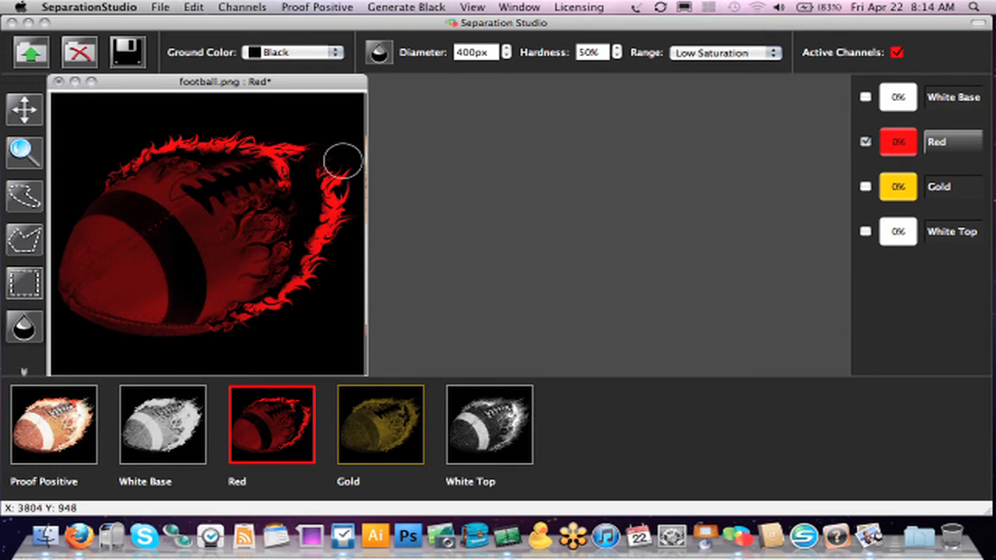
pyautogui.click(60, 445)
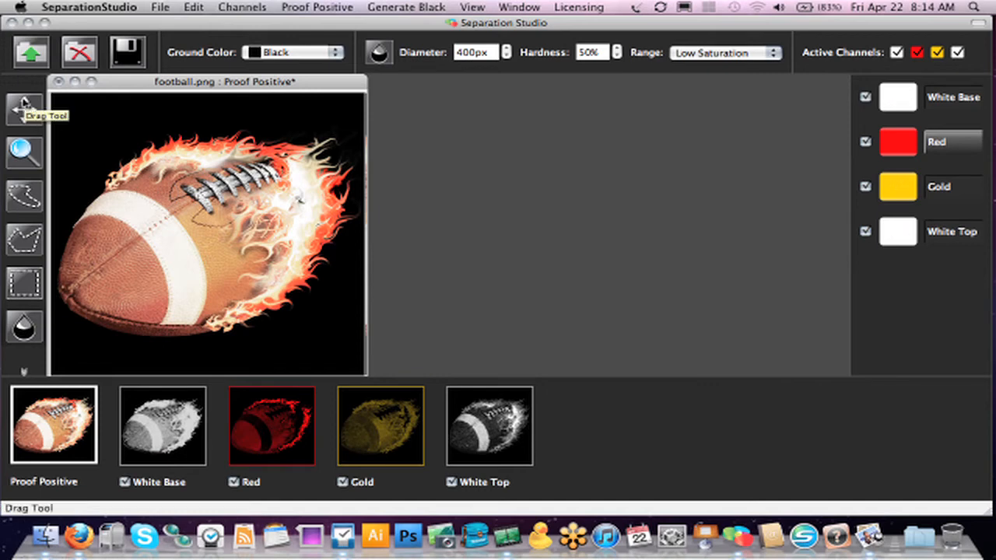
# Saturate the flames around the football on the Gold channel with the 400 px brush and check the composite
pyautogui.click(377, 430)
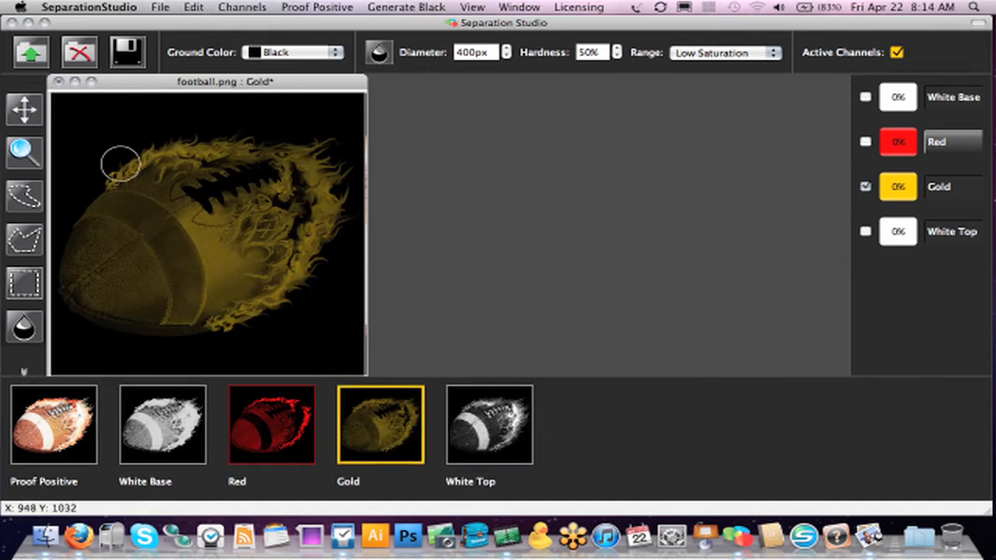
pyautogui.moveTo(202, 150)
pyautogui.mouseDown()
pyautogui.moveTo(307, 139)
pyautogui.moveTo(329, 157)
pyautogui.moveTo(341, 209)
pyautogui.moveTo(326, 272)
pyautogui.moveTo(295, 304)
pyautogui.moveTo(241, 332)
pyautogui.moveTo(279, 322)
pyautogui.mouseUp()
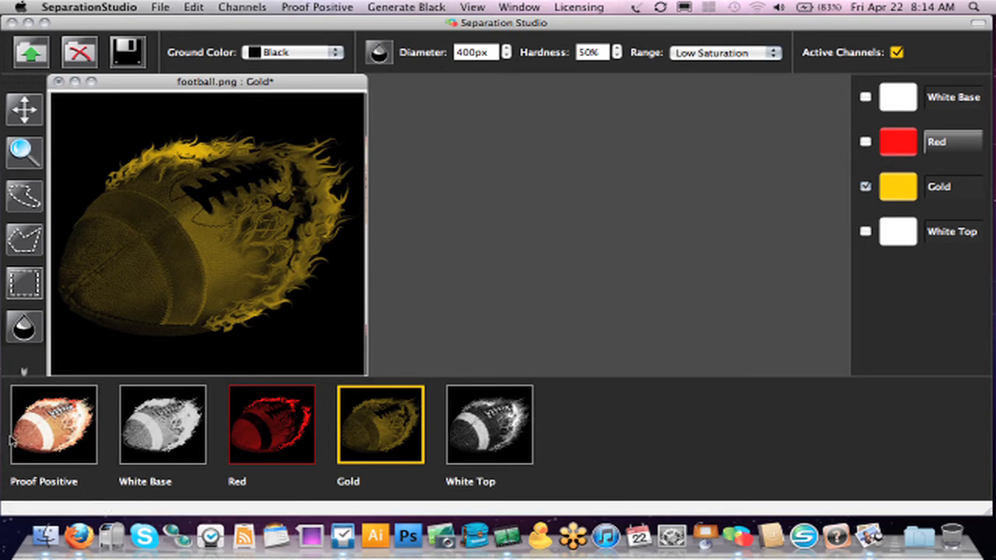
pyautogui.click(44, 437)
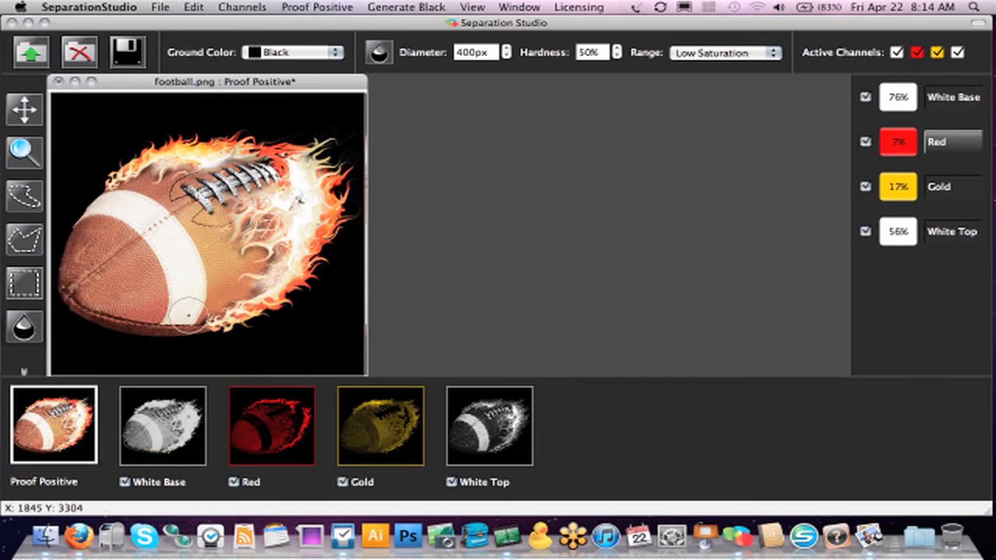
# Make a small rectangular selection across the brown leather and the edge of the white stripe in the composite
pyautogui.click(27, 109)
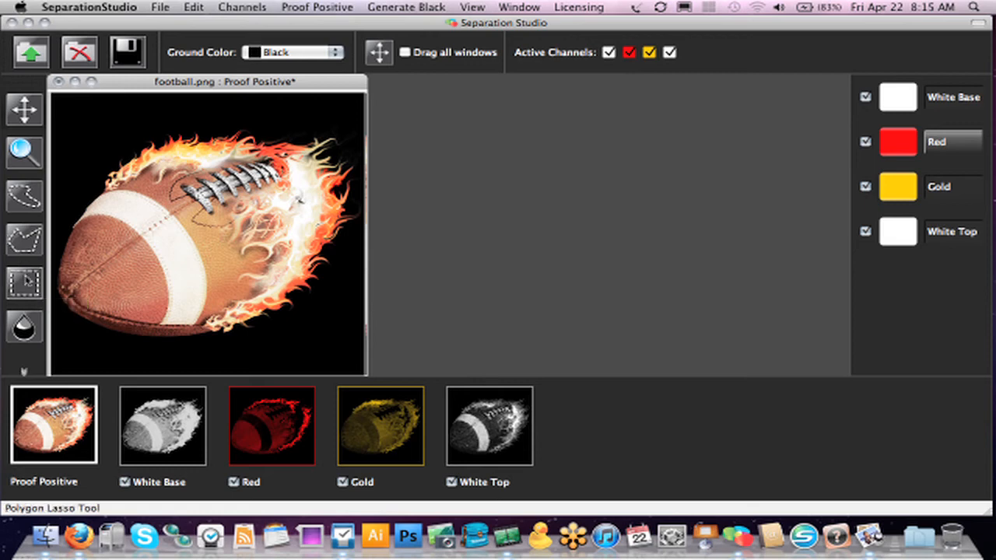
pyautogui.click(28, 284)
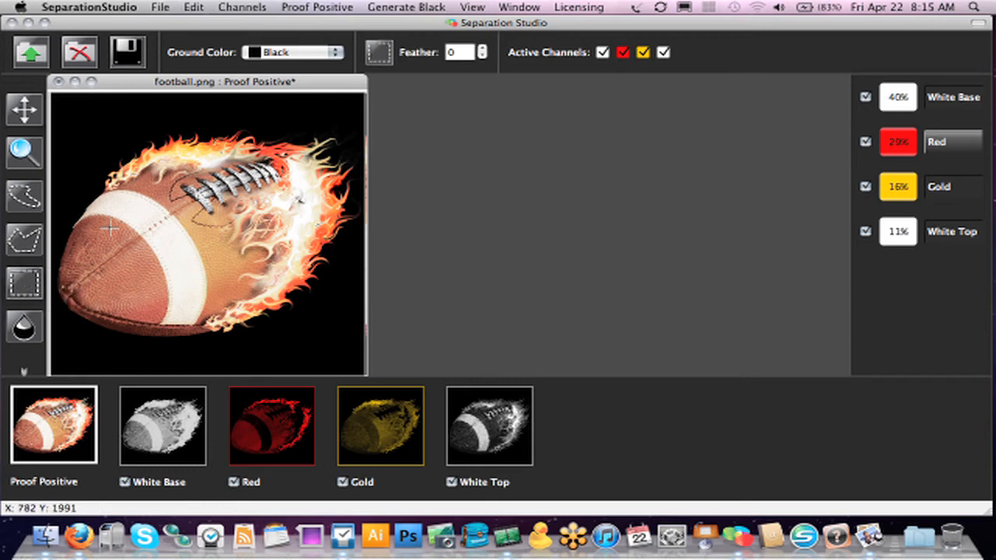
pyautogui.moveTo(109, 228); pyautogui.dragTo(148, 262)
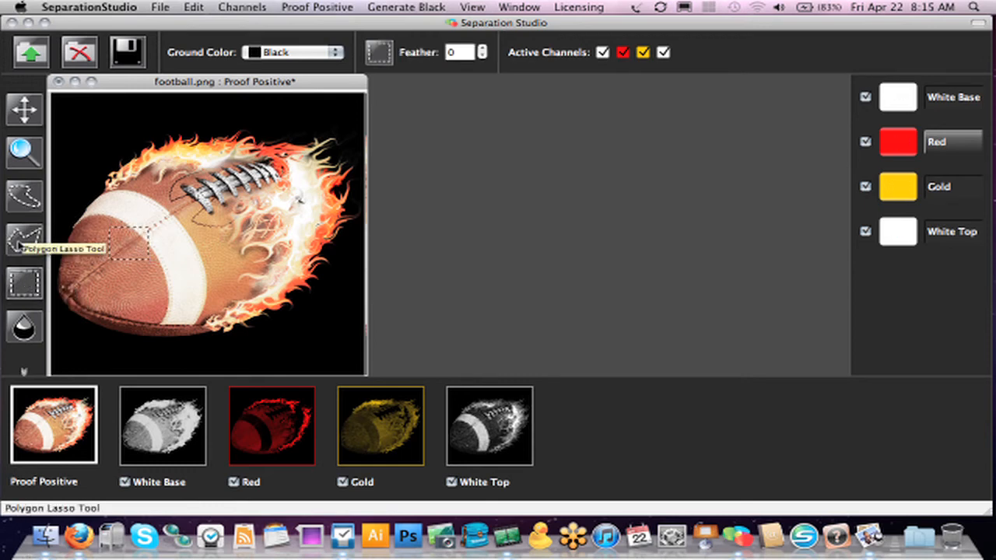
# Examine the descriptions of the Desaturate and Eraser tools and return to the Drag tool
pyautogui.click(23, 372)
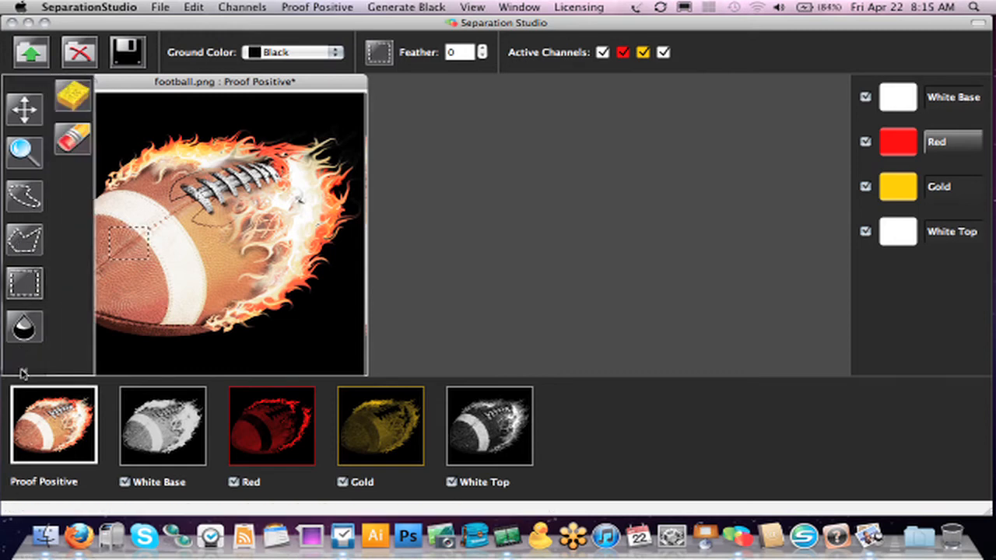
pyautogui.click(81, 145)
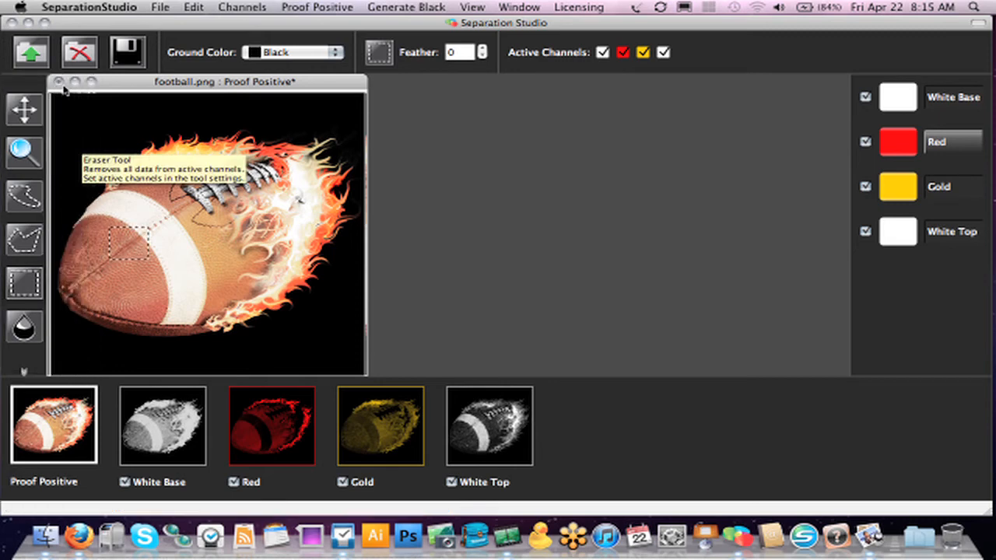
pyautogui.click(23, 372)
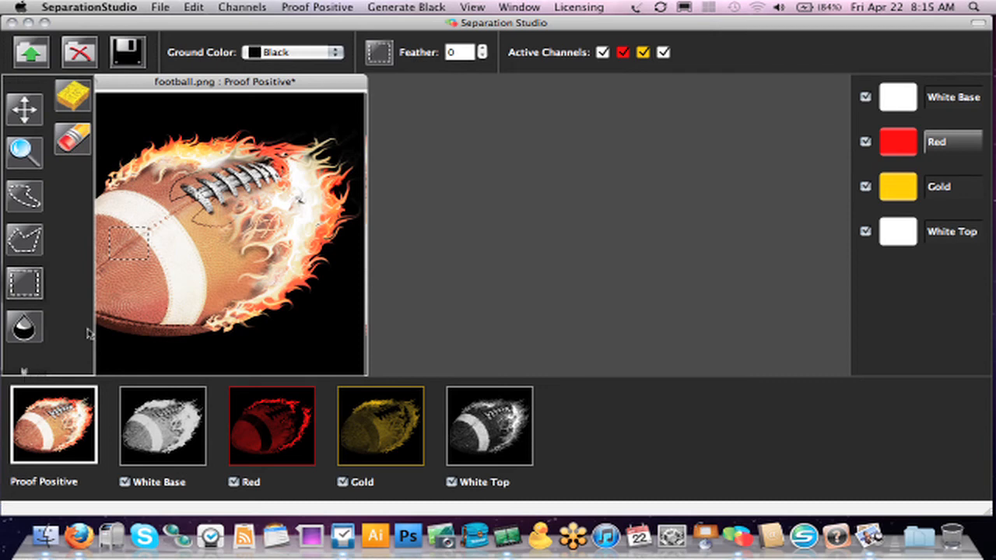
pyautogui.click(21, 372)
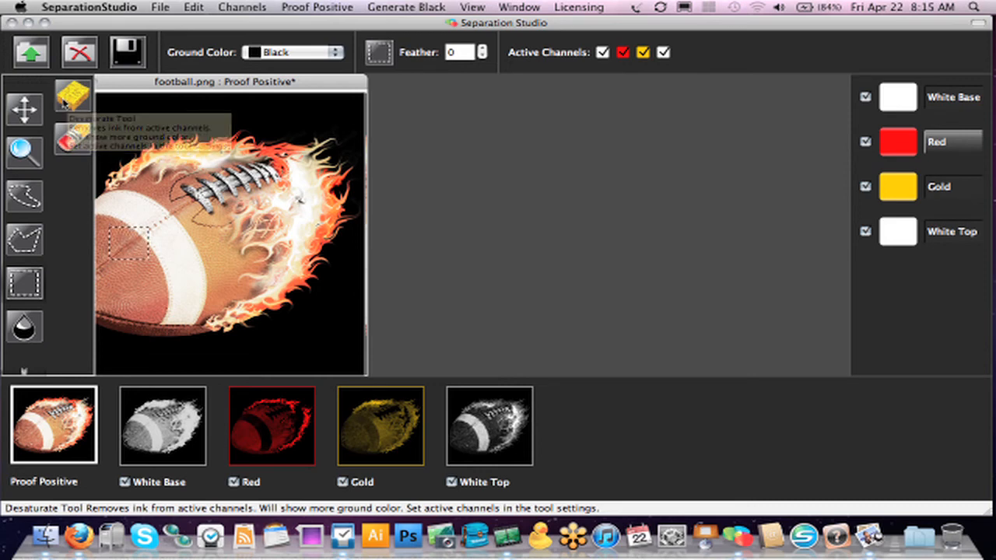
pyautogui.click(25, 109)
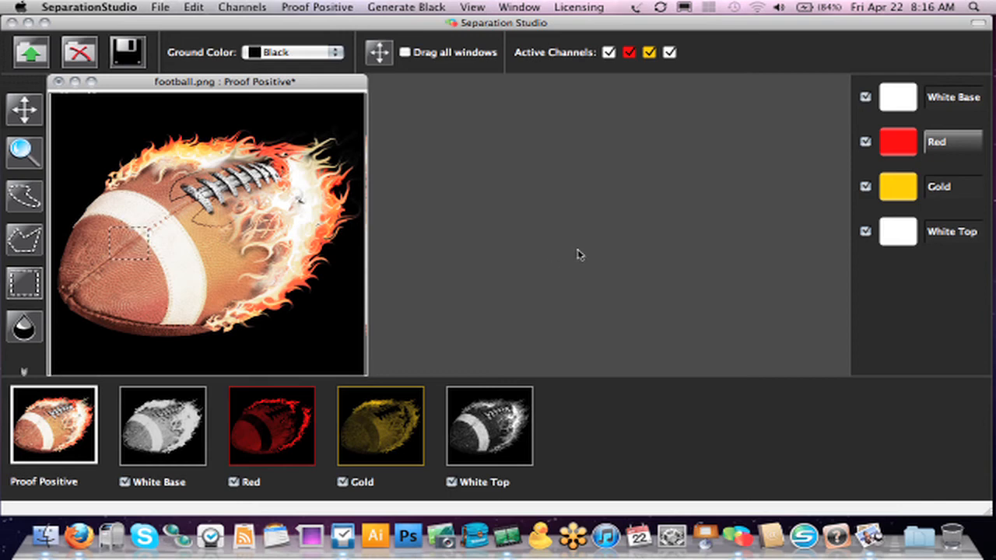
# Save the separations as football.eps on the Desktop
pyautogui.click(153, 7)
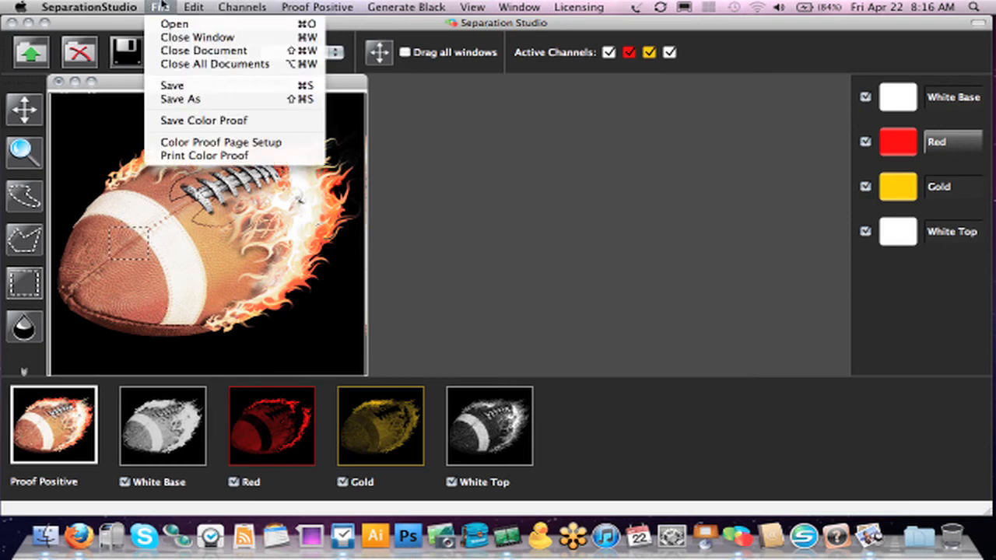
pyautogui.click(201, 99)
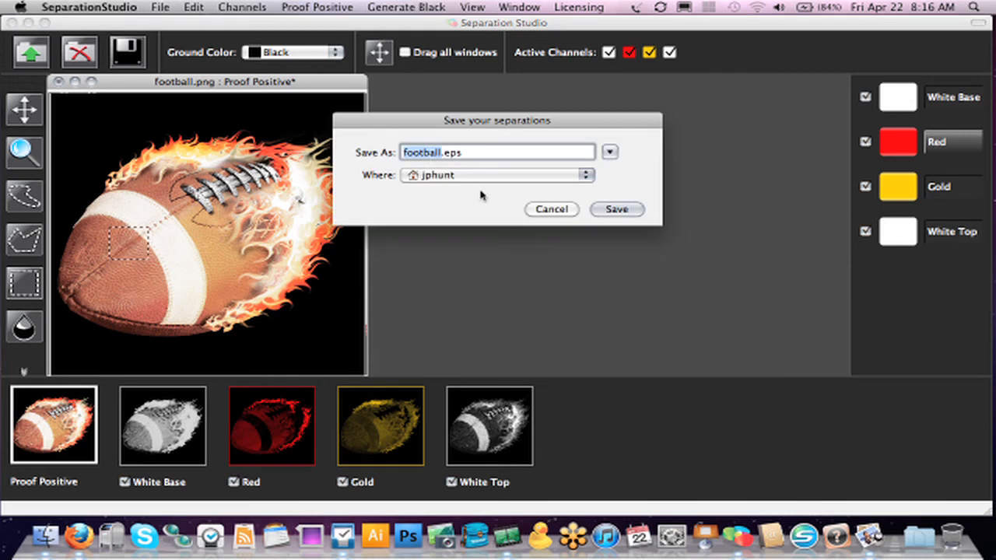
pyautogui.click(472, 177)
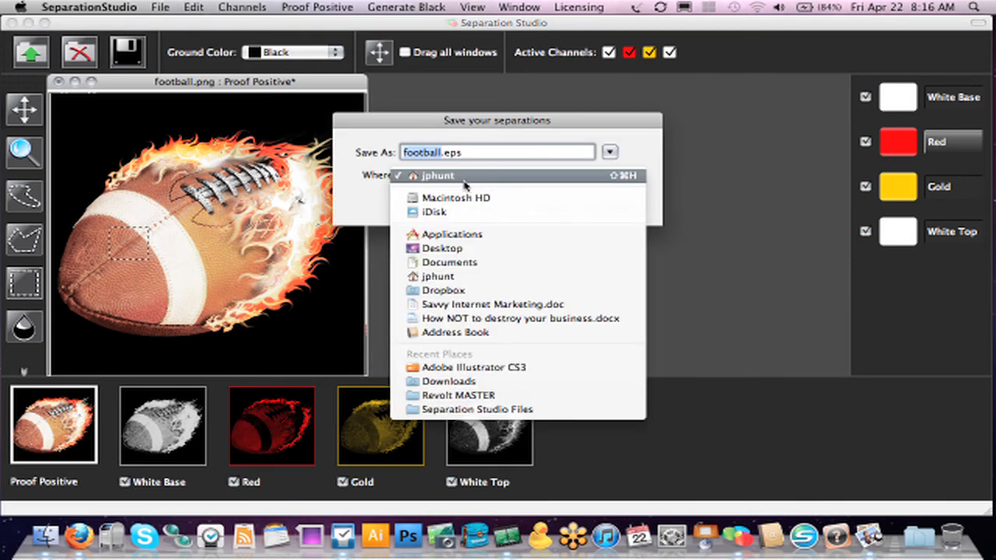
pyautogui.click(441, 250)
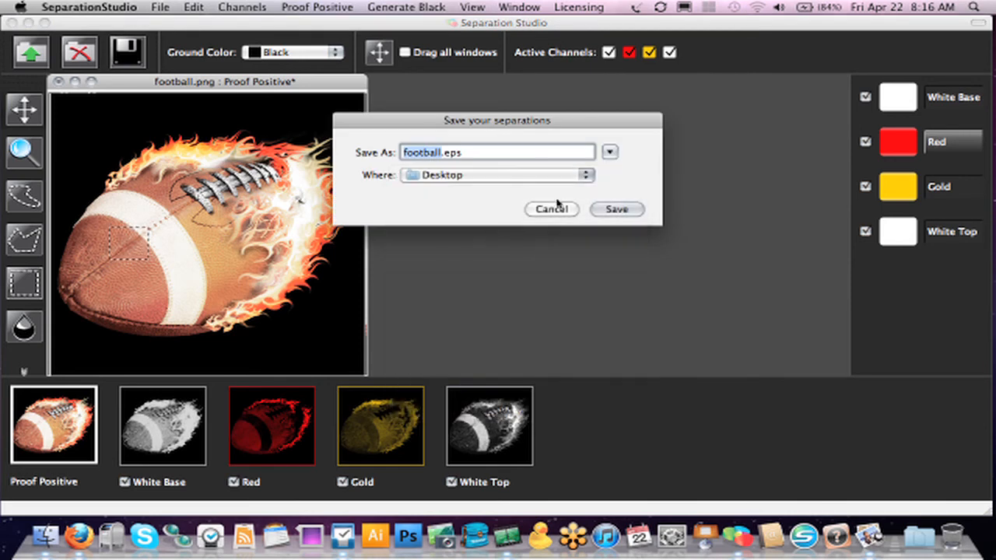
pyautogui.click(617, 210)
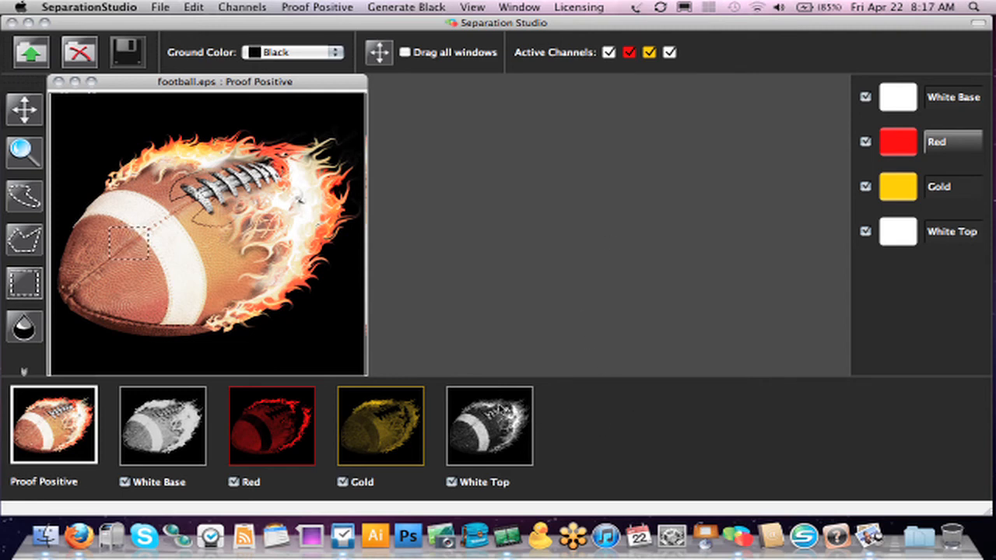
# Switch to Illustrator and create a new Letter-size print document in CMYK color mode
pyautogui.click(385, 532)
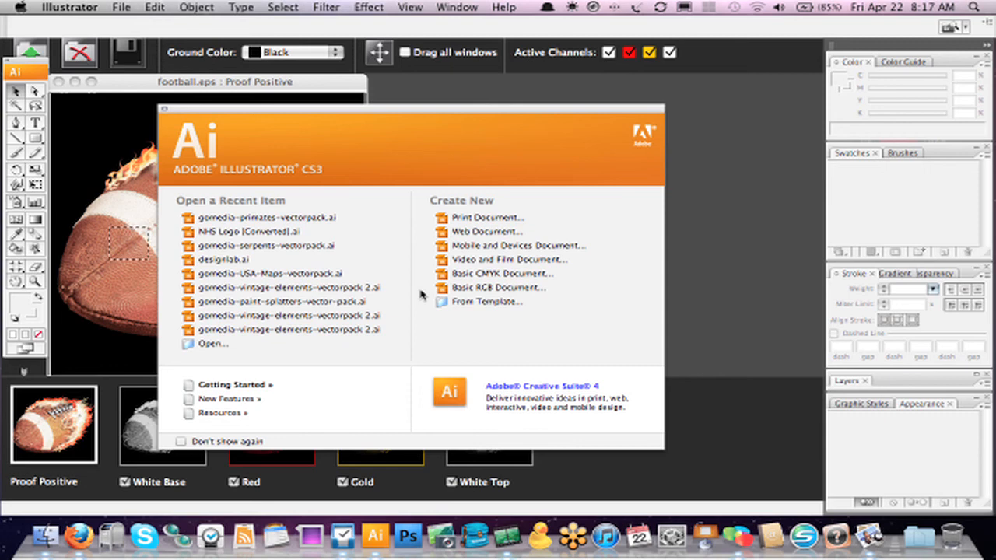
pyautogui.click(476, 218)
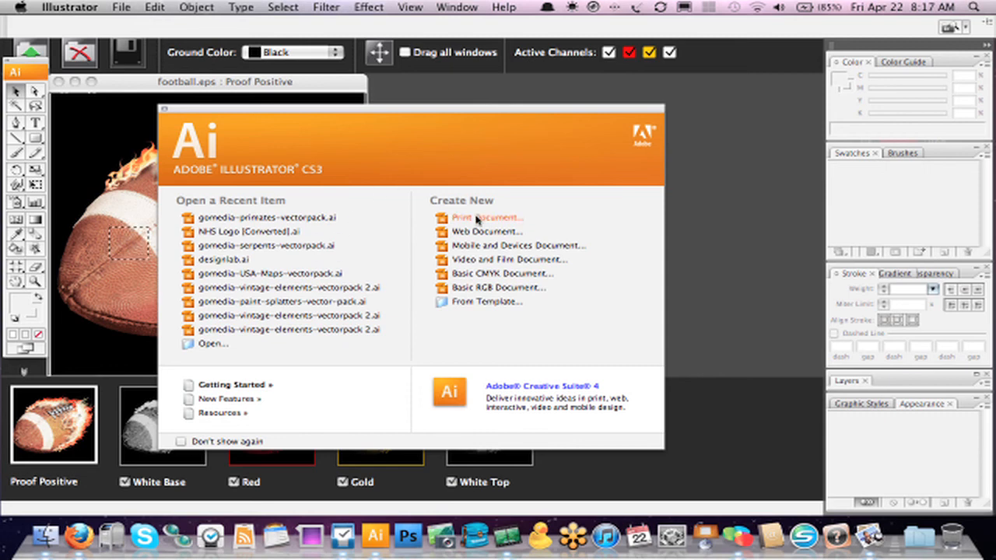
pyautogui.click(527, 239)
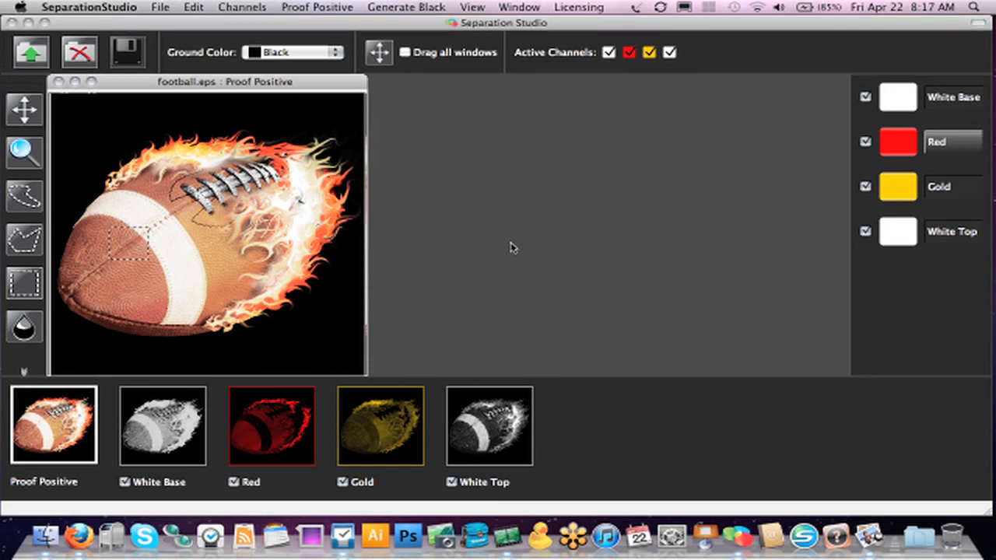
pyautogui.click(372, 531)
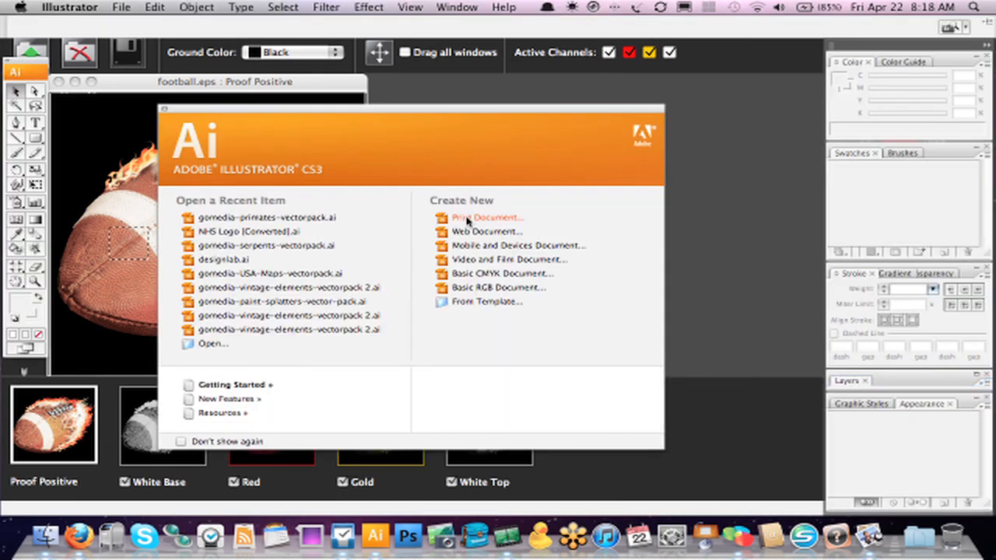
pyautogui.click(468, 222)
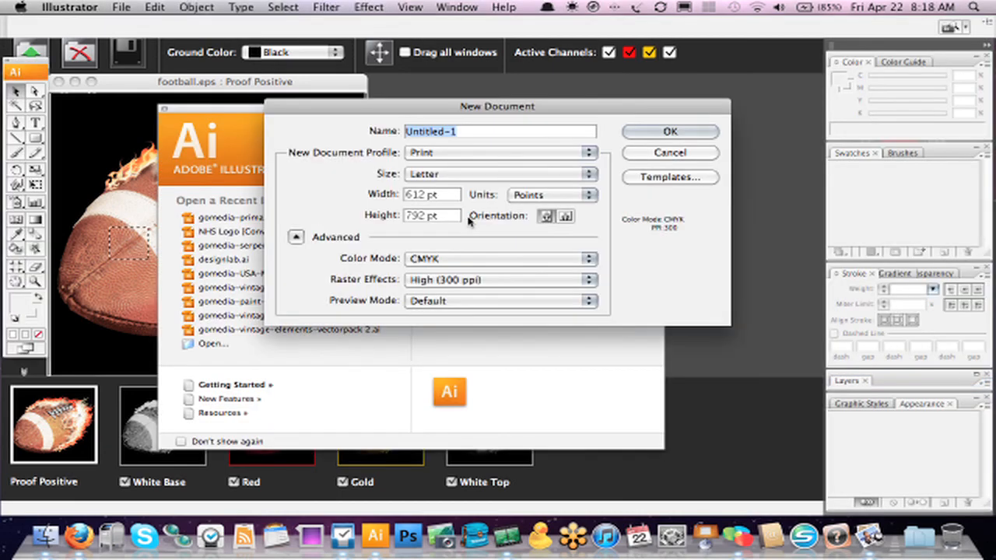
pyautogui.click(658, 132)
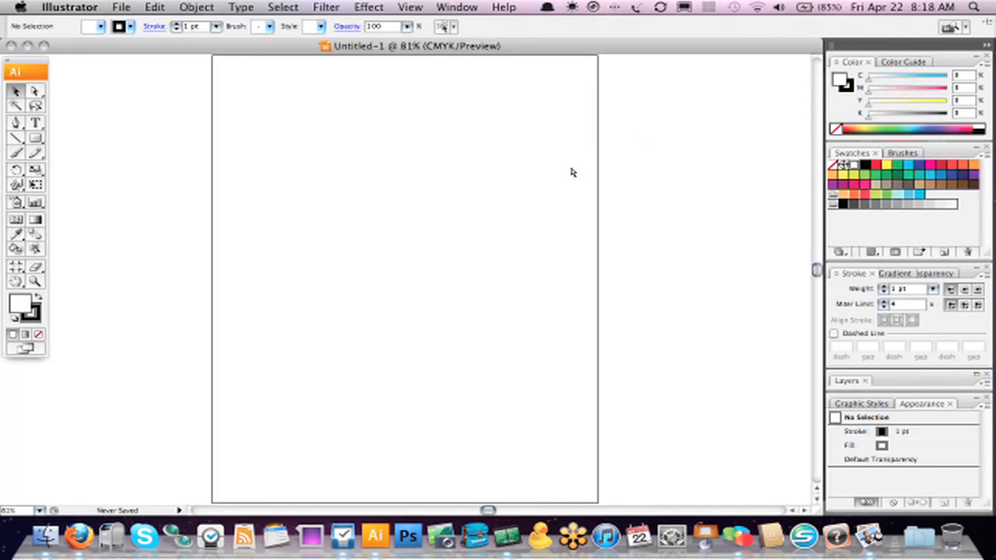
# Place football.eps from the Desktop into the new document as a linked file and deselect it
pyautogui.press('super+minus')
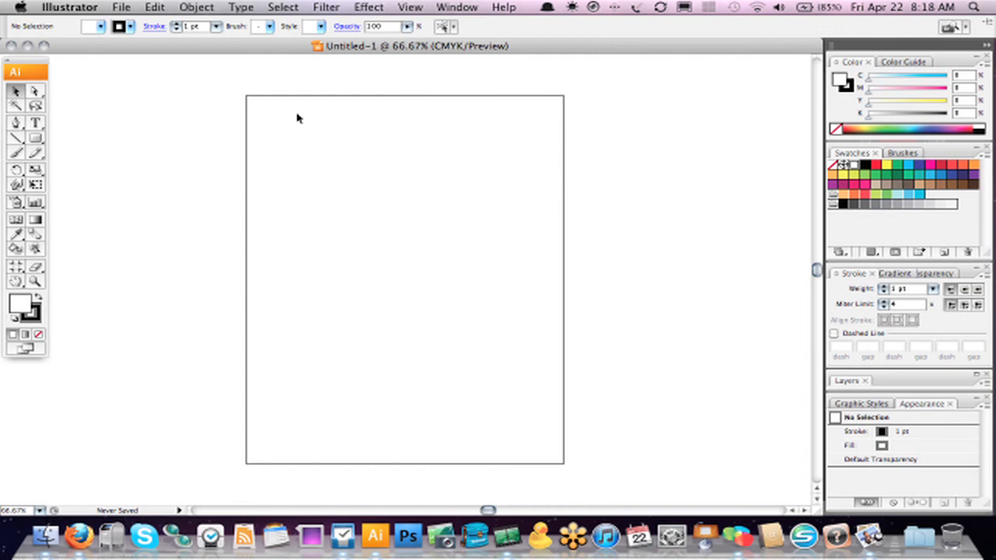
pyautogui.click(122, 8)
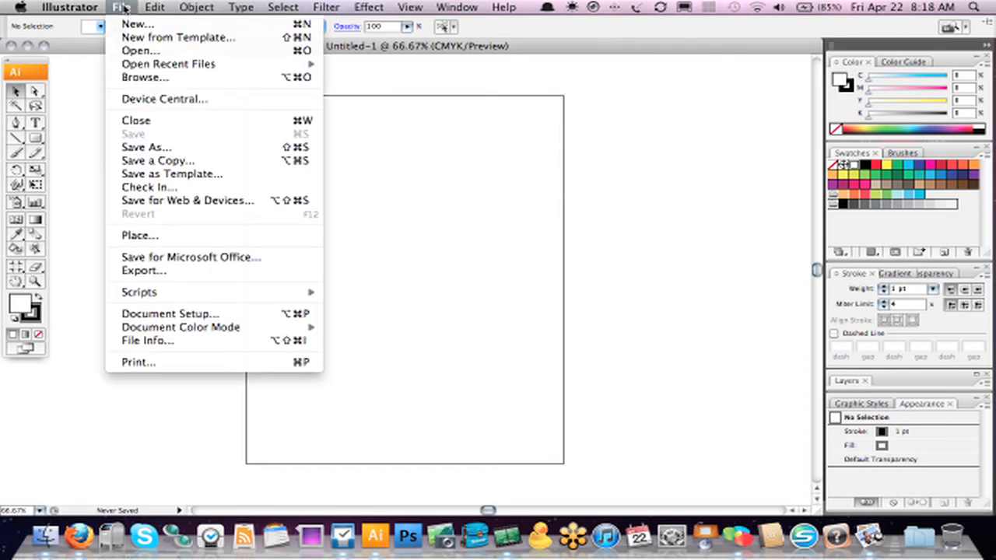
pyautogui.click(131, 236)
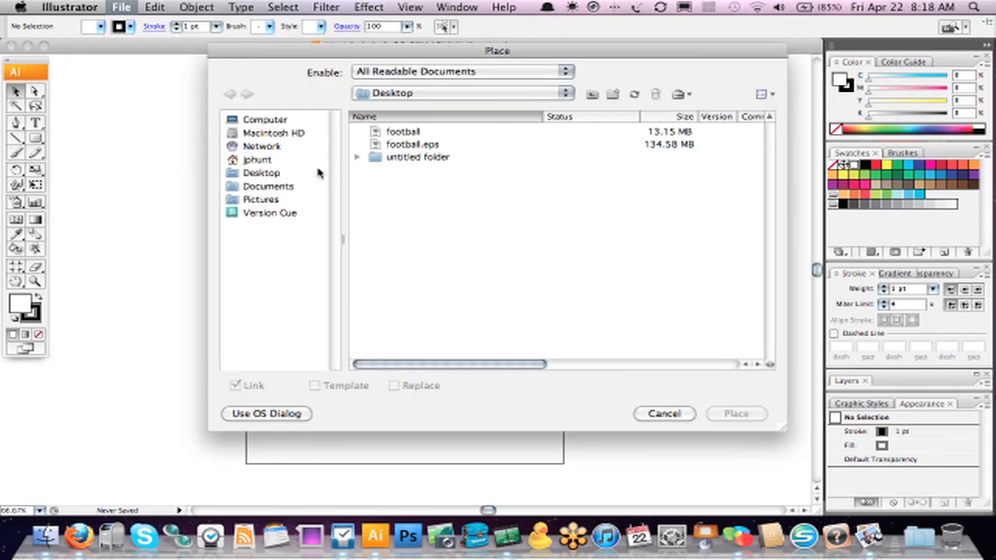
pyautogui.click(398, 145)
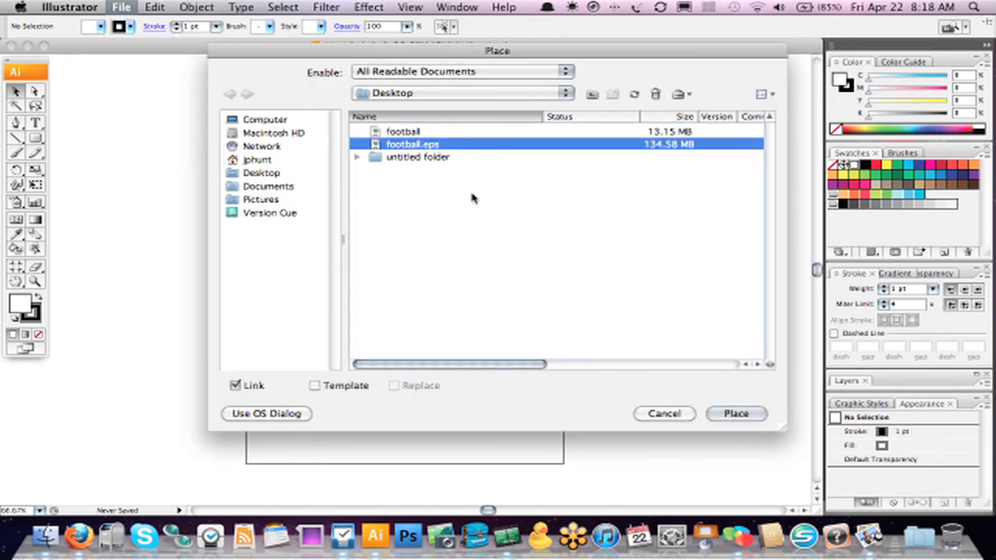
pyautogui.click(753, 418)
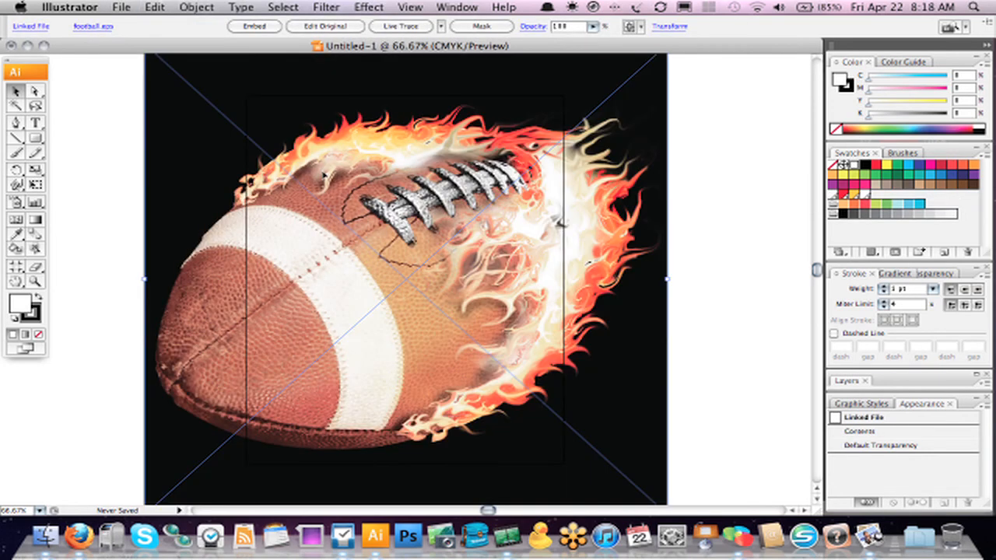
pyautogui.press('super+minus')
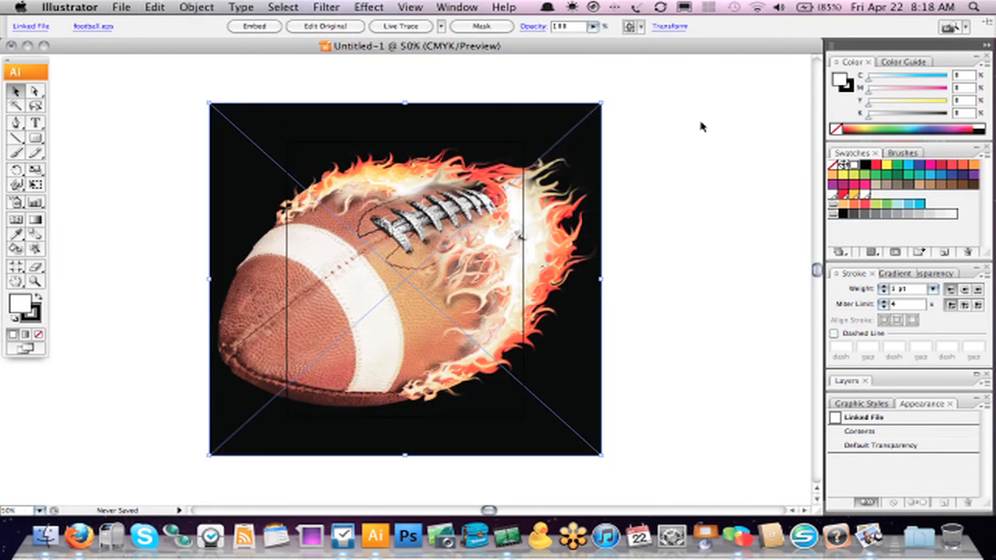
pyautogui.click(701, 127)
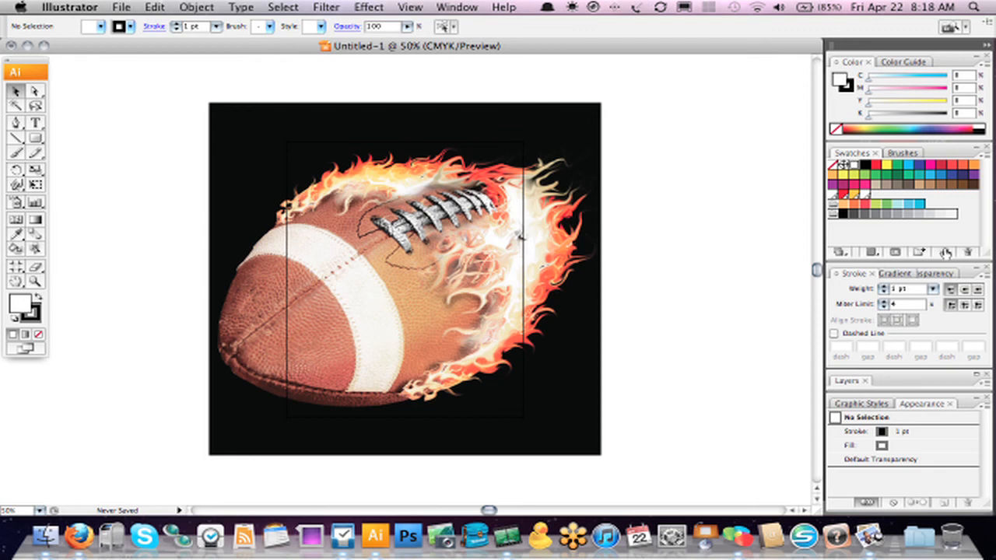
# Select the placed football artwork on the artboard
pyautogui.click(593, 224)
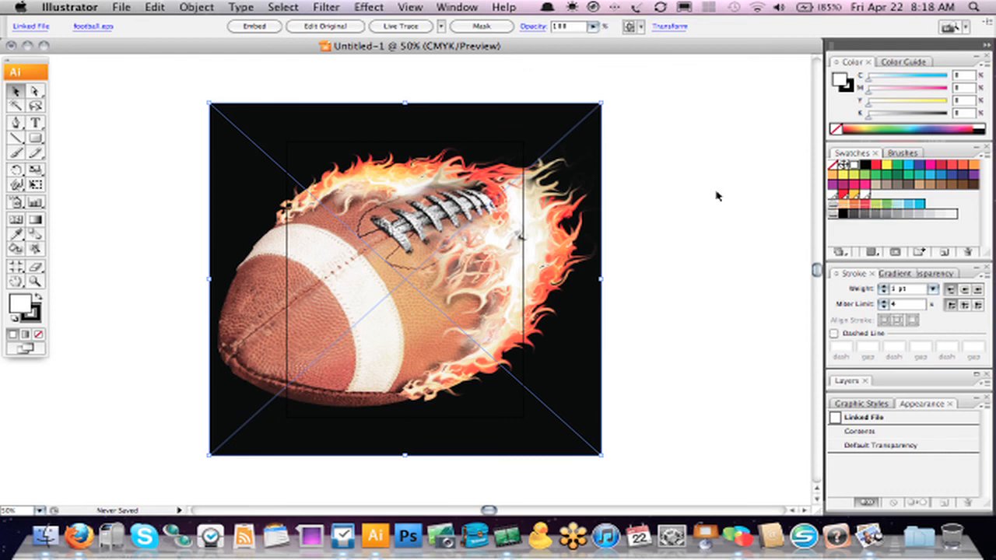
pyautogui.click(666, 192)
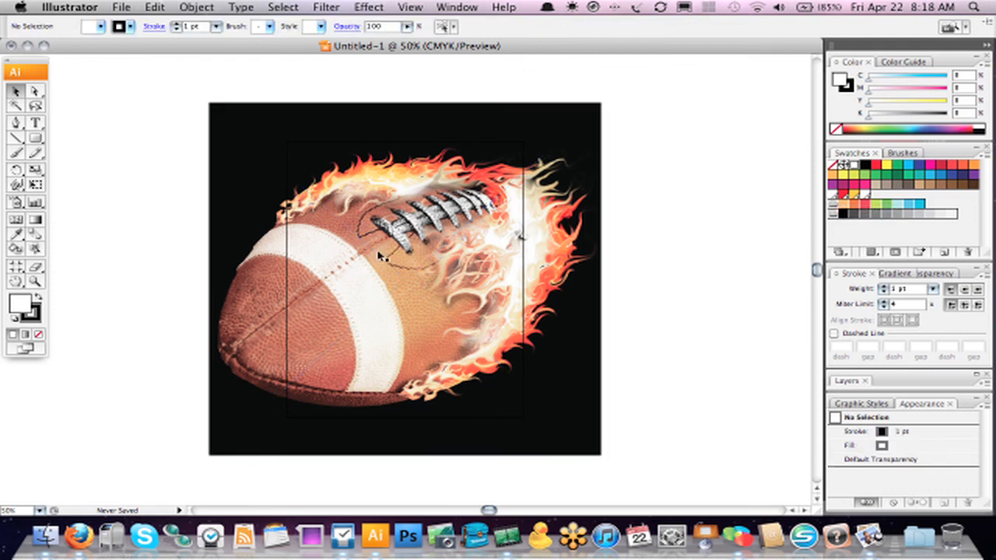
pyautogui.click(481, 248)
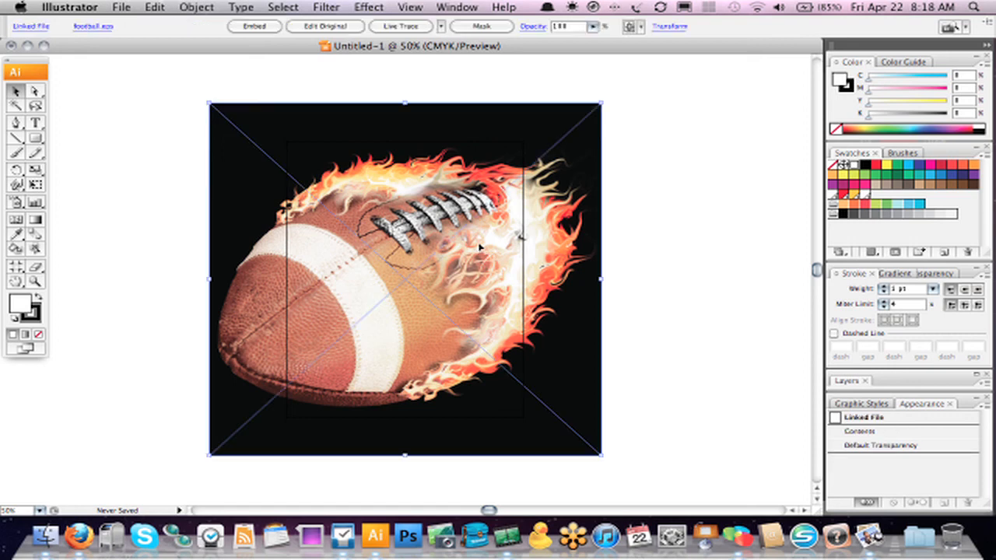